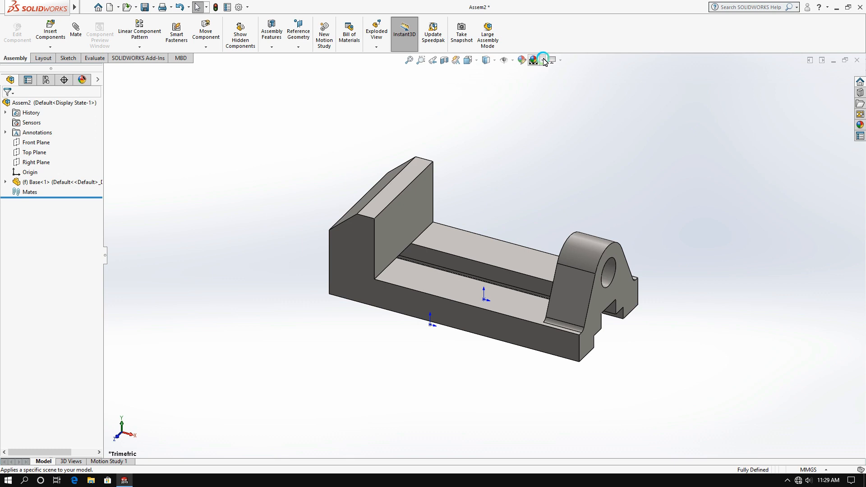
Apply a plain white background scene and float the fixed Base component
{"action": "left_click", "coordinate": [545, 62]}
{"action": "left_click", "coordinate": [533, 72]}
{"action": "left_click", "coordinate": [24, 183]}
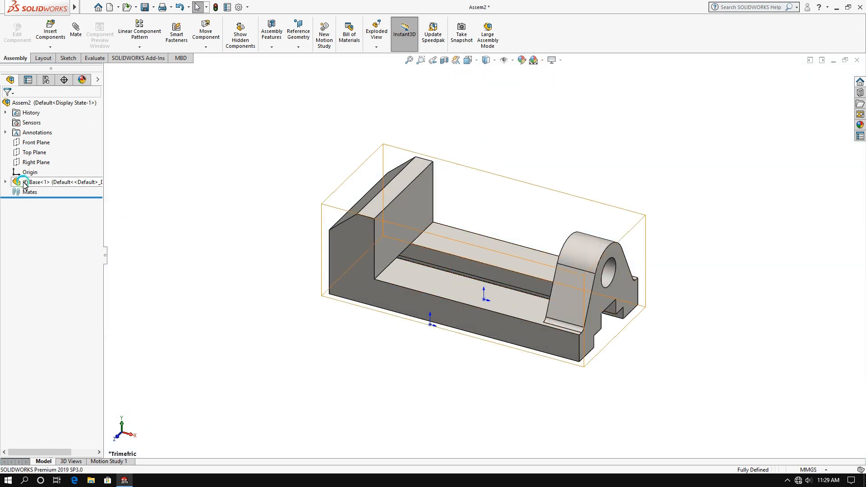
{"action": "right_click", "coordinate": [25, 182]}
{"action": "left_click", "coordinate": [43, 276]}
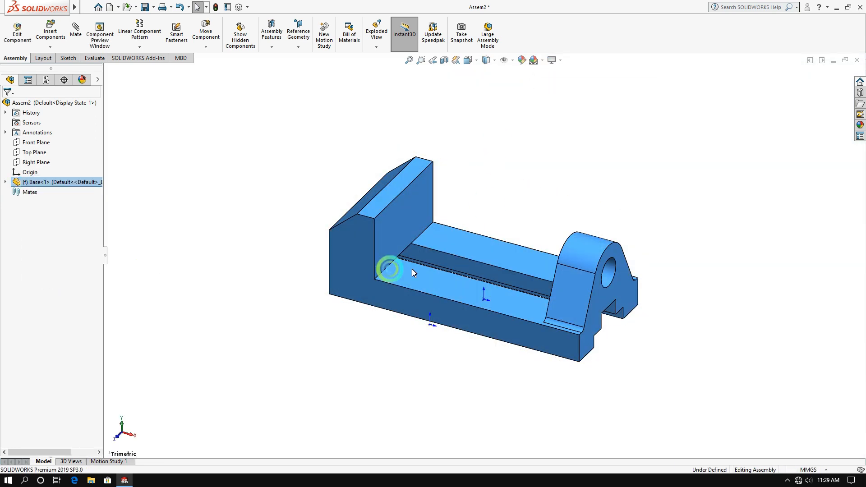
Mate the Base's origin coincident with the assembly origin, with the axes aligned
{"action": "left_click", "coordinate": [484, 302]}
{"action": "left_click", "coordinate": [486, 297]}
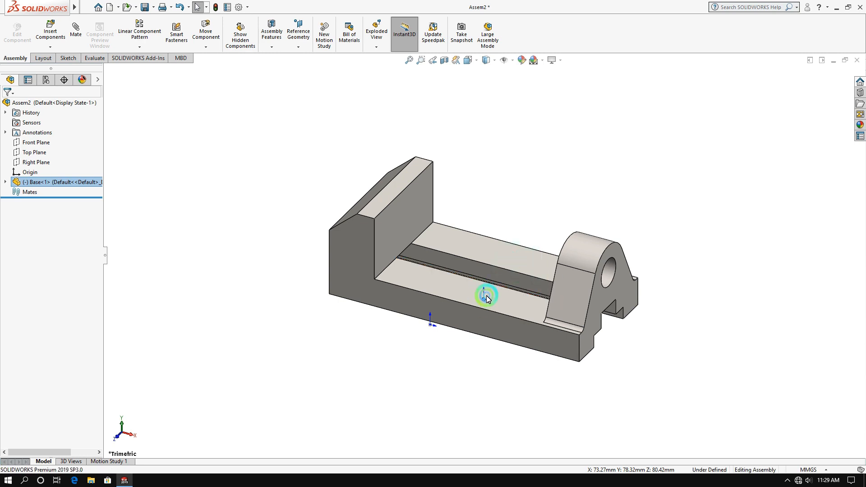
{"action": "left_click", "coordinate": [439, 326]}
{"action": "left_click", "coordinate": [431, 325]}
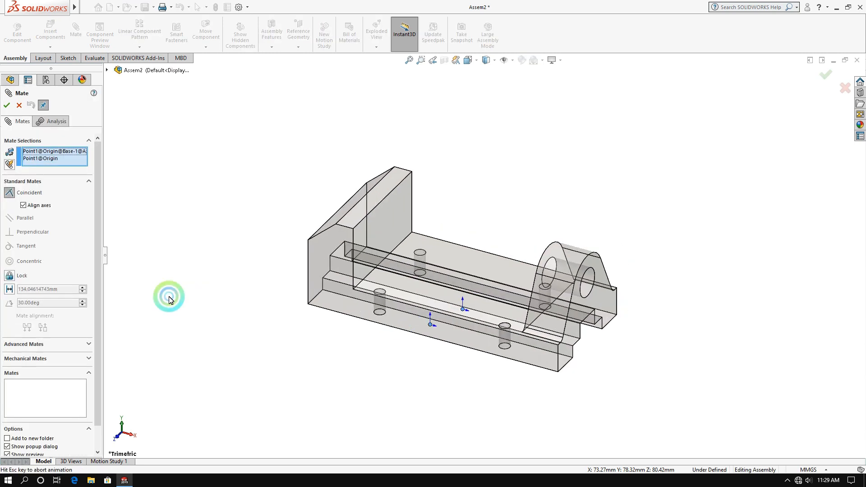
{"action": "left_click", "coordinate": [7, 105]}
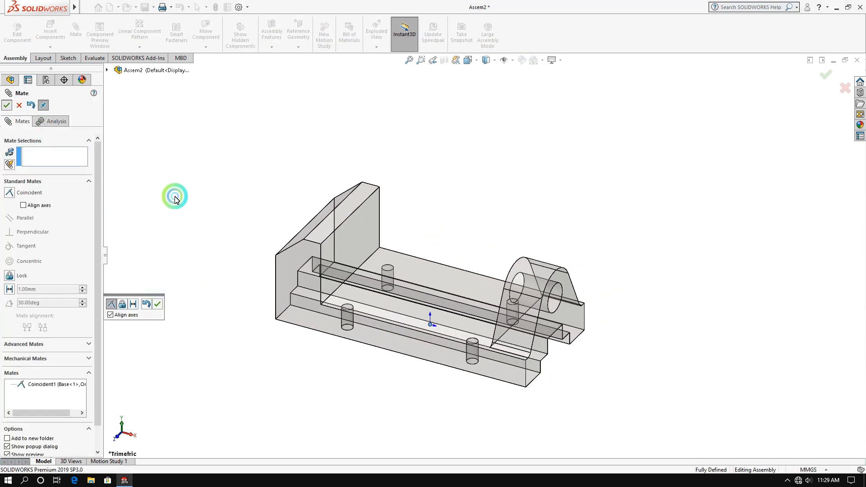
{"action": "left_click", "coordinate": [5, 105]}
Insert the Vice Jaw part, rotate it 90° about Y, and place it beside the fixed-jaw end of the Base
{"action": "left_click", "coordinate": [57, 31]}
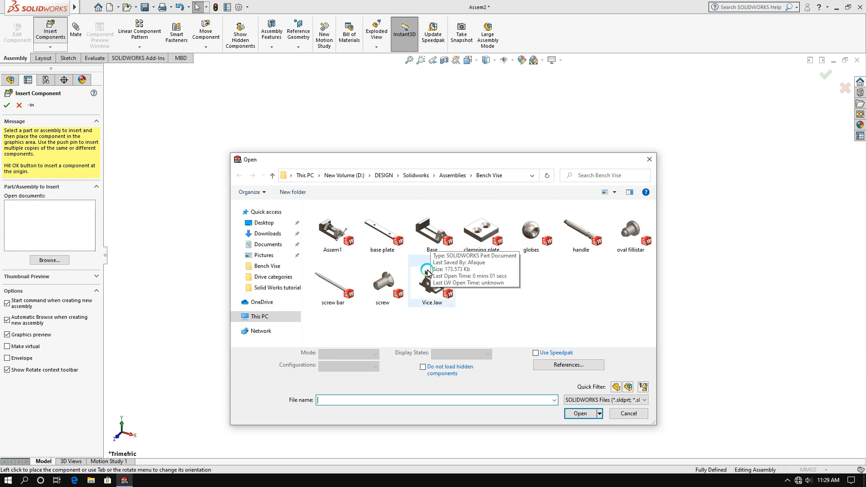
{"action": "double_click", "coordinate": [431, 284]}
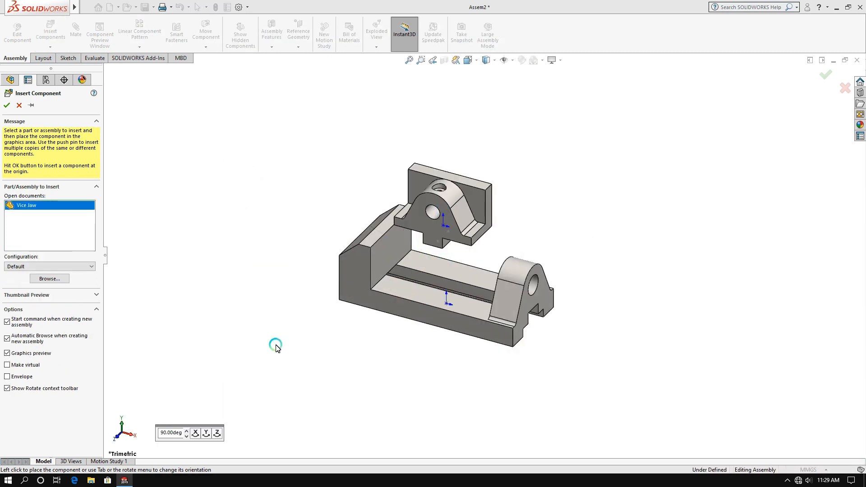
{"action": "left_click", "coordinate": [206, 434]}
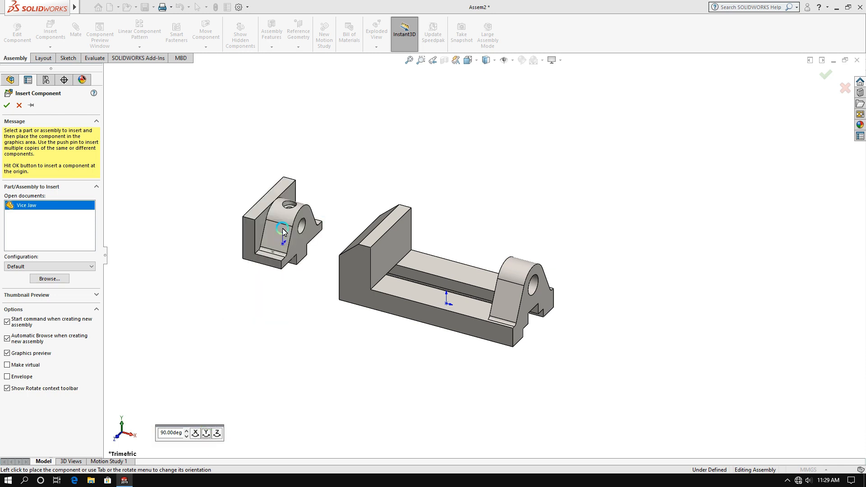
{"action": "left_click", "coordinate": [283, 232]}
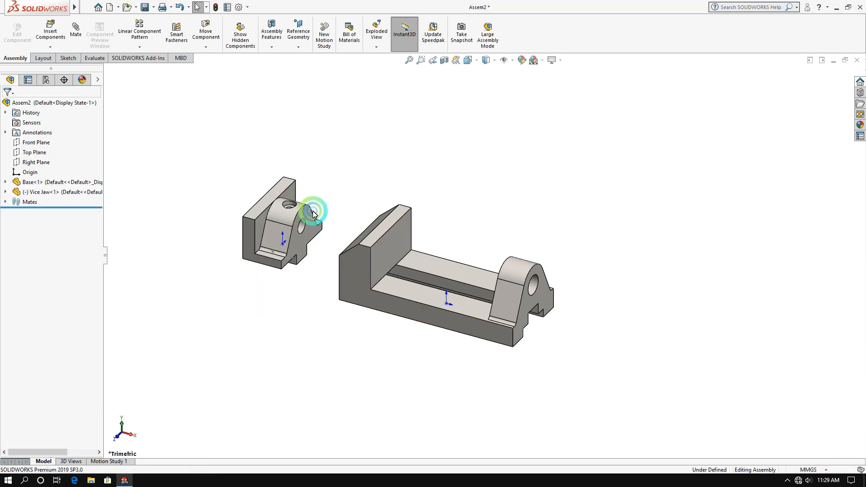
Hide the origins in the graphics area
{"action": "left_click", "coordinate": [496, 121]}
{"action": "left_click", "coordinate": [513, 61]}
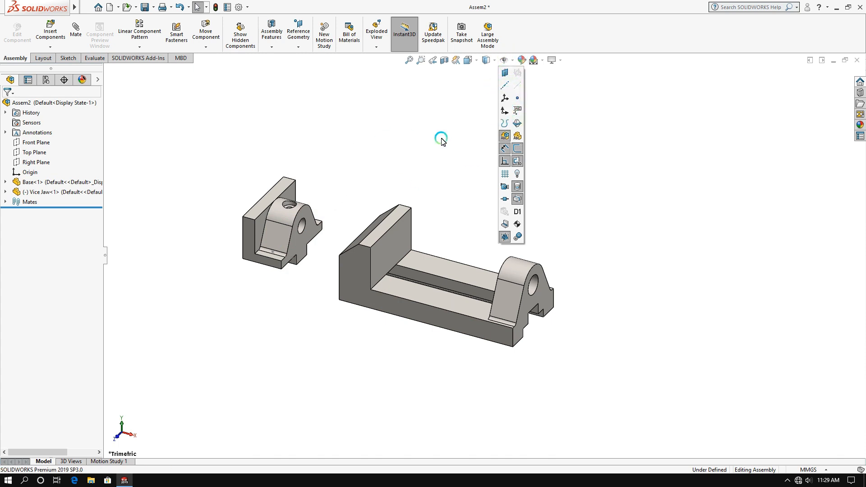
{"action": "left_click", "coordinate": [409, 153]}
Add a concentric mate between the Base's screw support hole and the Vice Jaw's horizontal hole
{"action": "left_click", "coordinate": [301, 225]}
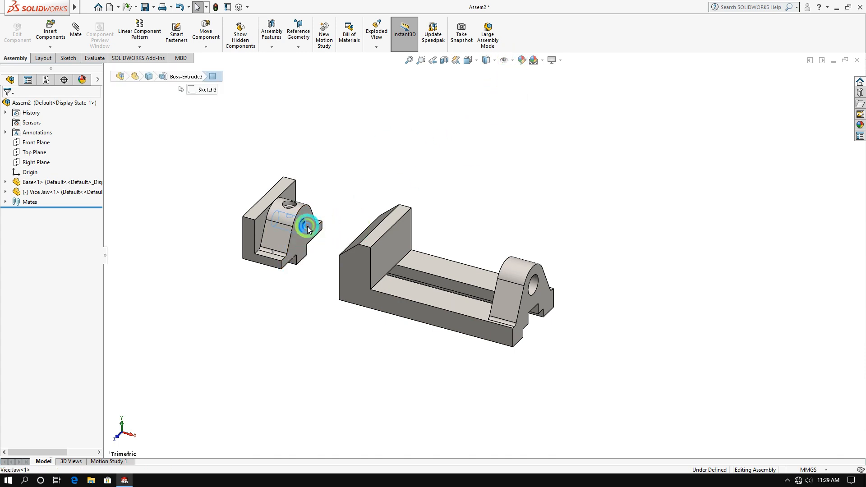
{"action": "left_click", "coordinate": [534, 284]}
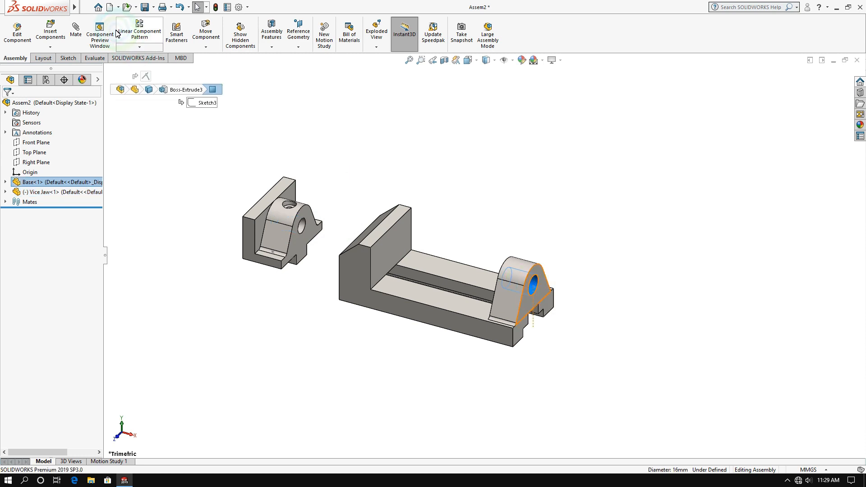
{"action": "left_click", "coordinate": [76, 29]}
{"action": "left_click", "coordinate": [302, 225]}
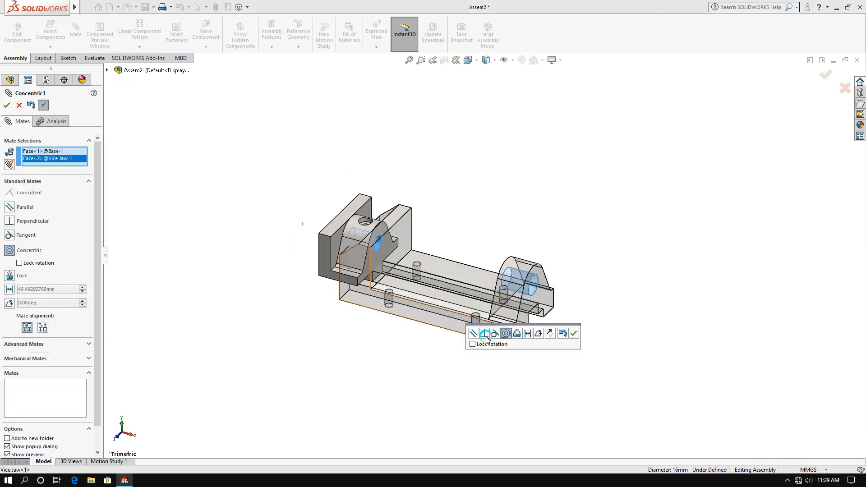
{"action": "left_click", "coordinate": [573, 333]}
Move the Vice Jaw along the shared hole axis to between the fixed jaw and the screw support
{"action": "left_click", "coordinate": [274, 240]}
{"action": "left_click", "coordinate": [265, 194]}
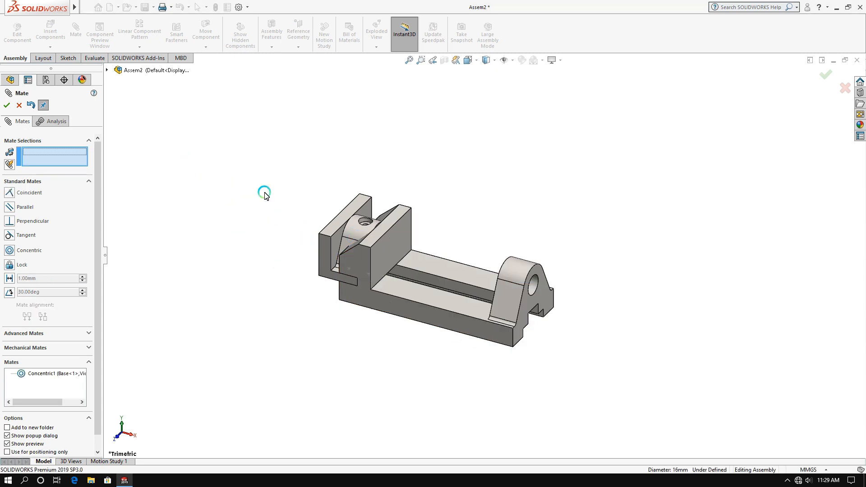
{"action": "left_click_drag", "start_coordinate": [354, 235], "coordinate": [457, 260]}
{"action": "left_click", "coordinate": [160, 106]}
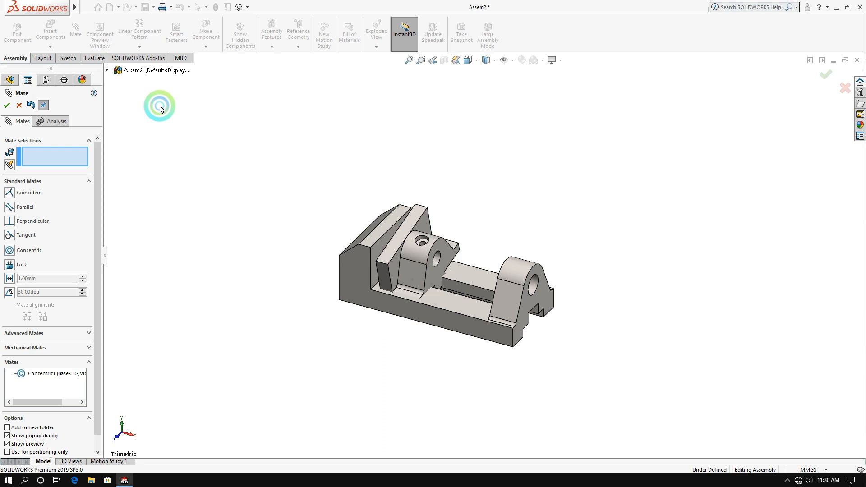
Add a coincident mate between the Base's Front Plane and the Vice Jaw's Right Plane
{"action": "left_click", "coordinate": [106, 70]}
{"action": "left_click", "coordinate": [138, 140]}
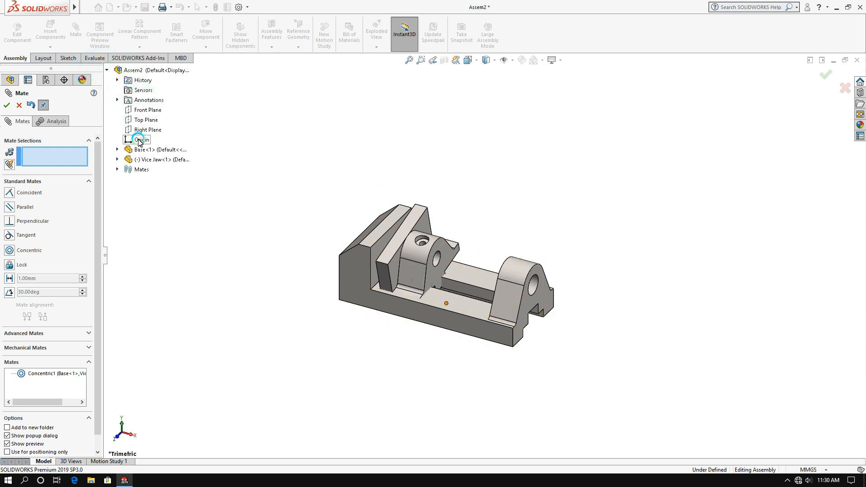
{"action": "left_click", "coordinate": [118, 150]}
{"action": "left_click", "coordinate": [154, 201]}
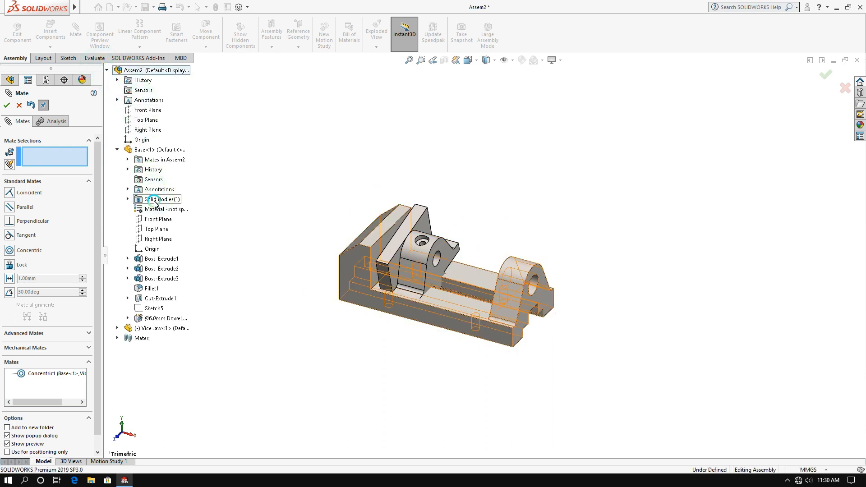
{"action": "left_click", "coordinate": [158, 239]}
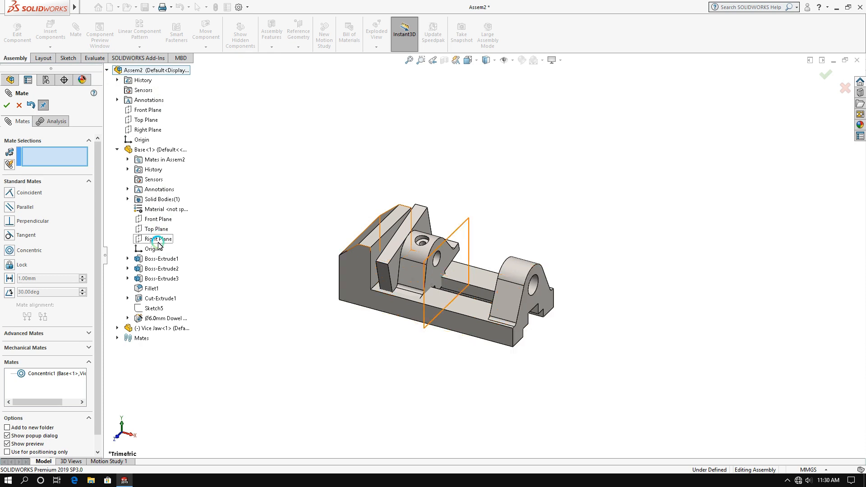
{"action": "left_click", "coordinate": [156, 219]}
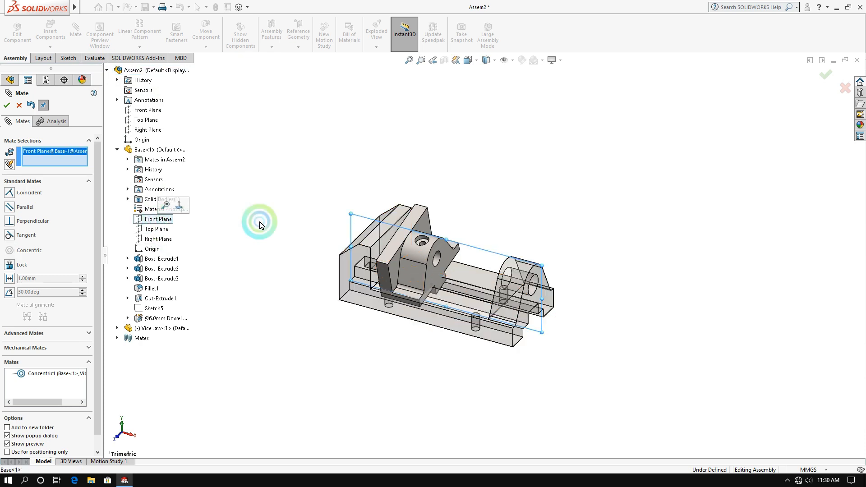
{"action": "left_click", "coordinate": [118, 329]}
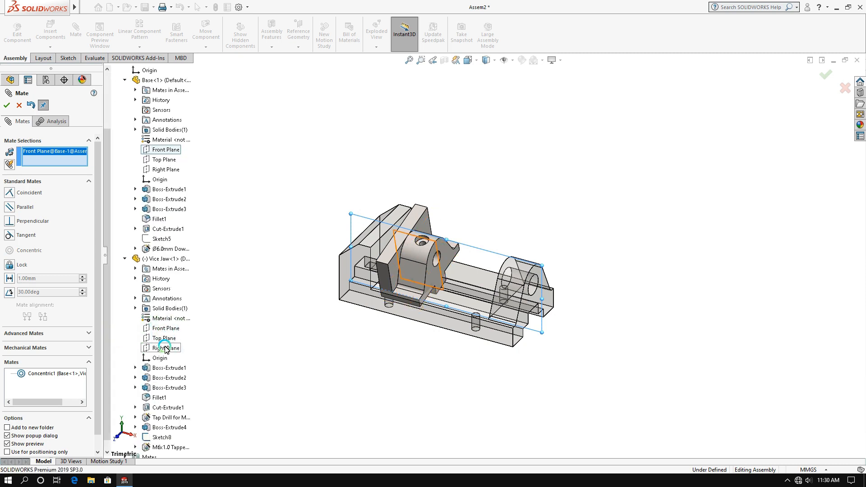
{"action": "left_click", "coordinate": [166, 348]}
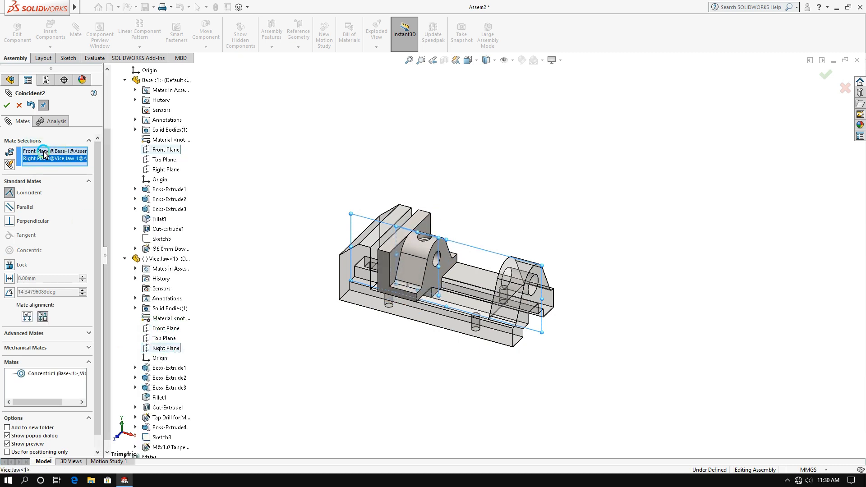
{"action": "left_click", "coordinate": [5, 105]}
{"action": "left_click", "coordinate": [124, 79]}
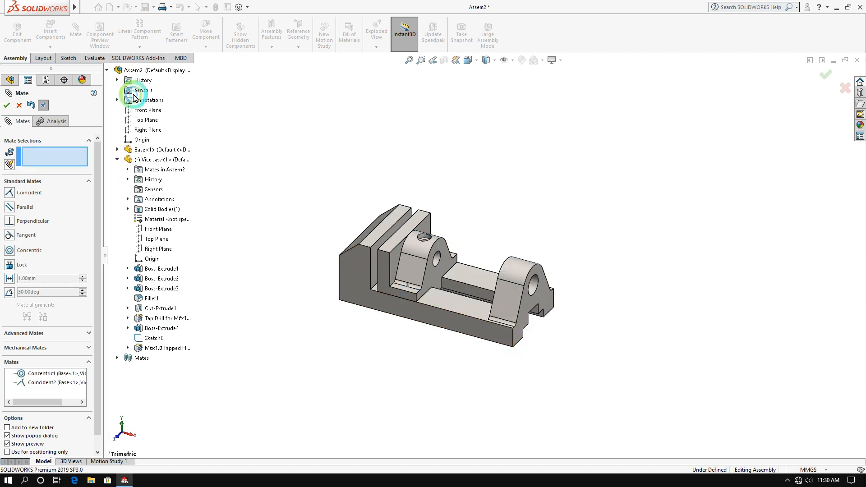
{"action": "left_click", "coordinate": [108, 71]}
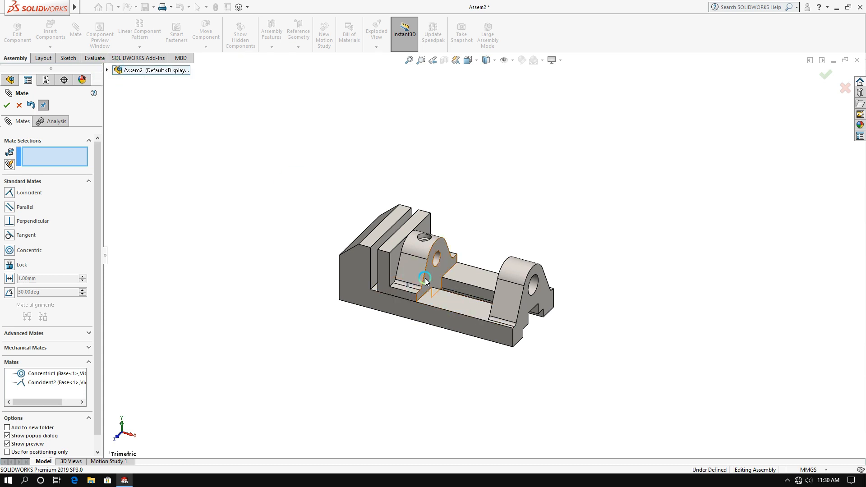
Slide the Vice Jaw along the Base toward the screw support to check its travel, and finish mating
{"action": "mouse_move", "coordinate": [414, 273]}
{"action": "left_mouse_down"}
{"action": "mouse_move", "coordinate": [433, 247]}
{"action": "mouse_move", "coordinate": [426, 260]}
{"action": "left_mouse_up"}
{"action": "middle_click_drag", "start_coordinate": [426, 262], "coordinate": [452, 323]}
{"action": "scroll", "coordinate": [473, 289], "scroll_direction": "down", "scroll_amount": 4}
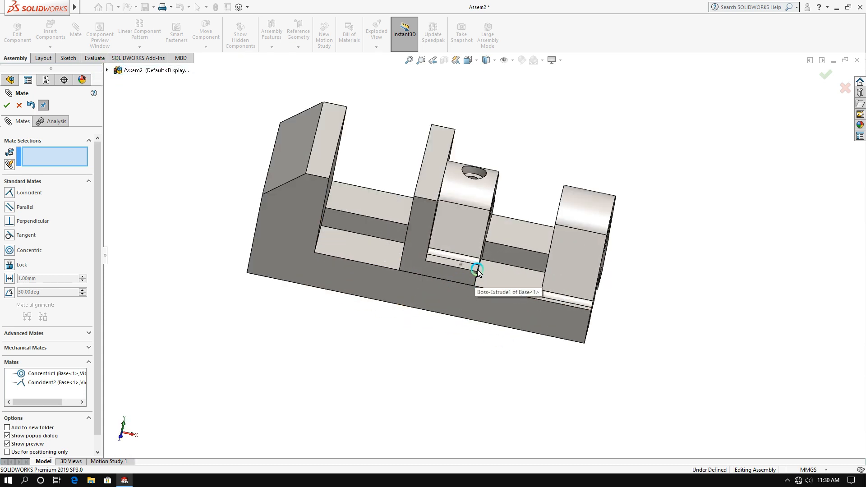
{"action": "middle_click_drag", "start_coordinate": [477, 270], "coordinate": [456, 225]}
{"action": "left_click_drag", "start_coordinate": [456, 225], "coordinate": [518, 230]}
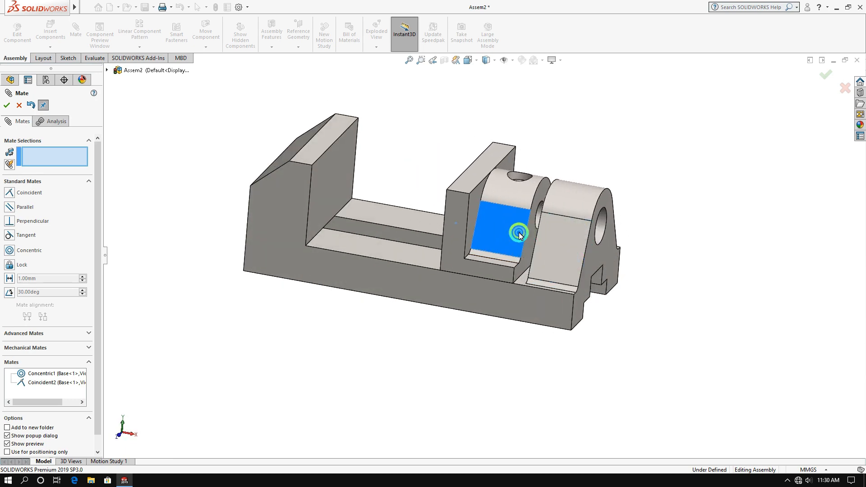
{"action": "left_click", "coordinate": [10, 105]}
Measure the distance on the Base between the fixed jaw's inner edge and the screw support's facing edge
{"action": "left_click", "coordinate": [95, 58]}
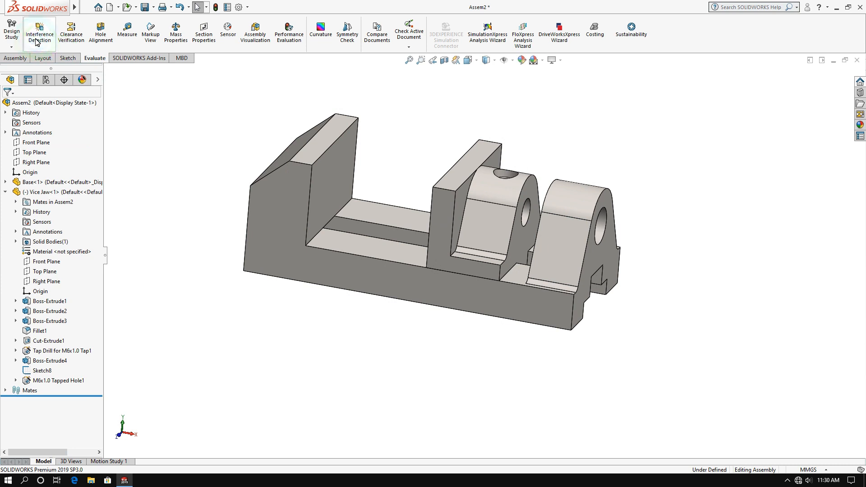
{"action": "left_click", "coordinate": [127, 31]}
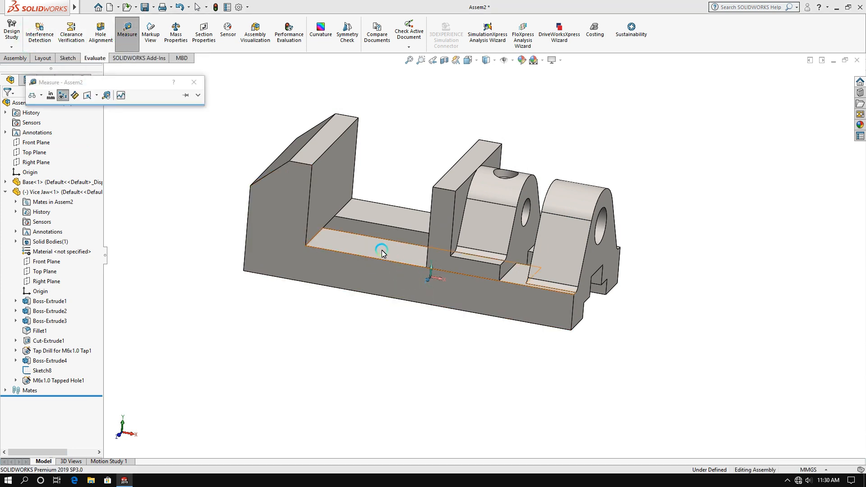
{"action": "left_click", "coordinate": [307, 237]}
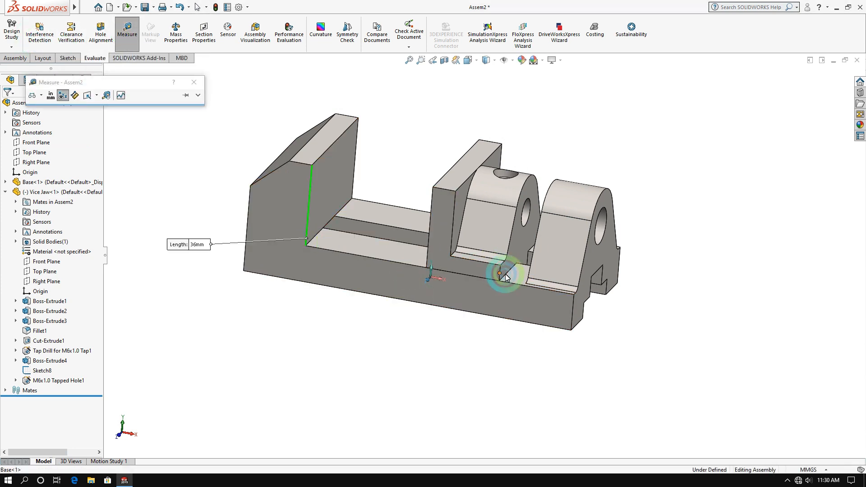
{"action": "middle_click_drag", "start_coordinate": [474, 310], "coordinate": [445, 389]}
{"action": "left_click", "coordinate": [551, 264]}
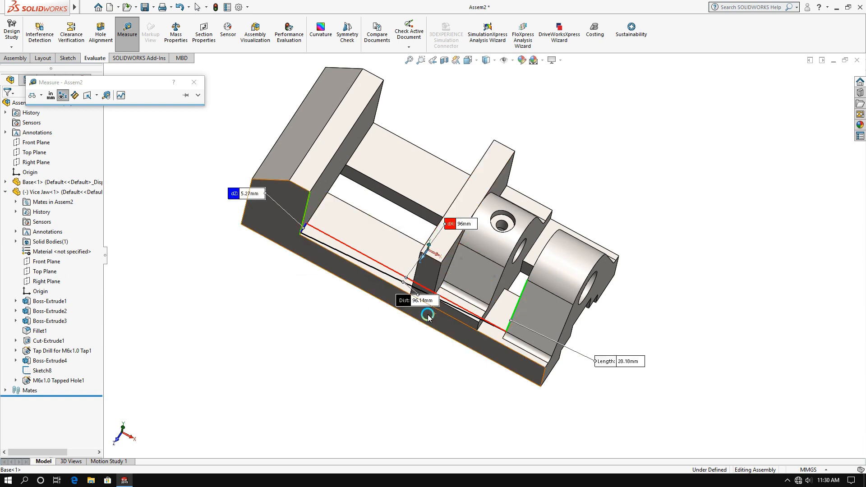
{"action": "middle_click_drag", "start_coordinate": [423, 339], "coordinate": [432, 273]}
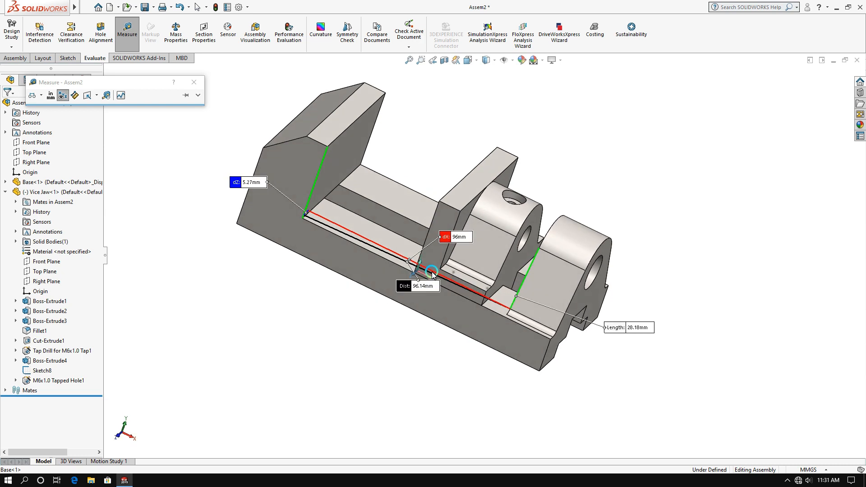
{"action": "left_click", "coordinate": [194, 82]}
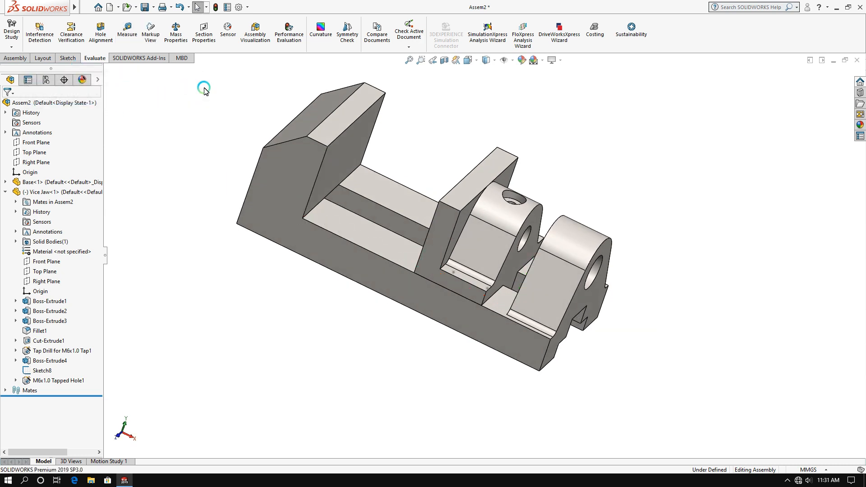
Measure the Vice Jaw's depth from its clamping face edge to the rear edge of its foot
{"action": "middle_click_drag", "start_coordinate": [493, 389], "coordinate": [500, 392]}
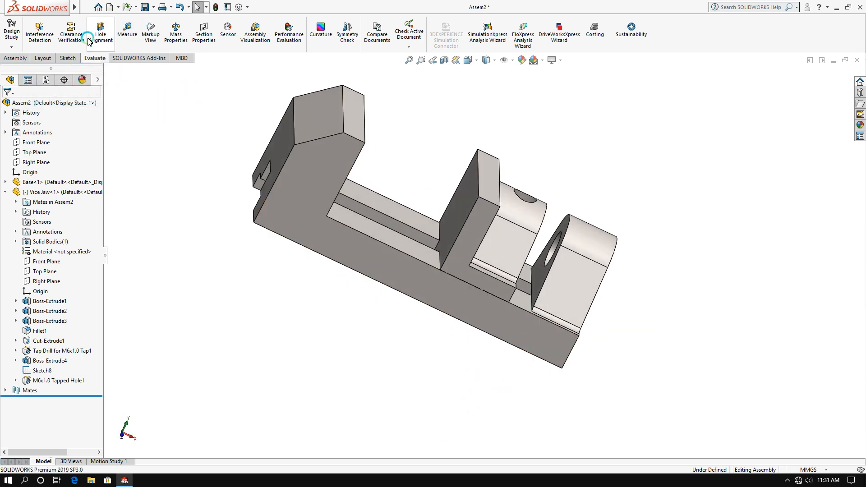
{"action": "left_click", "coordinate": [127, 32]}
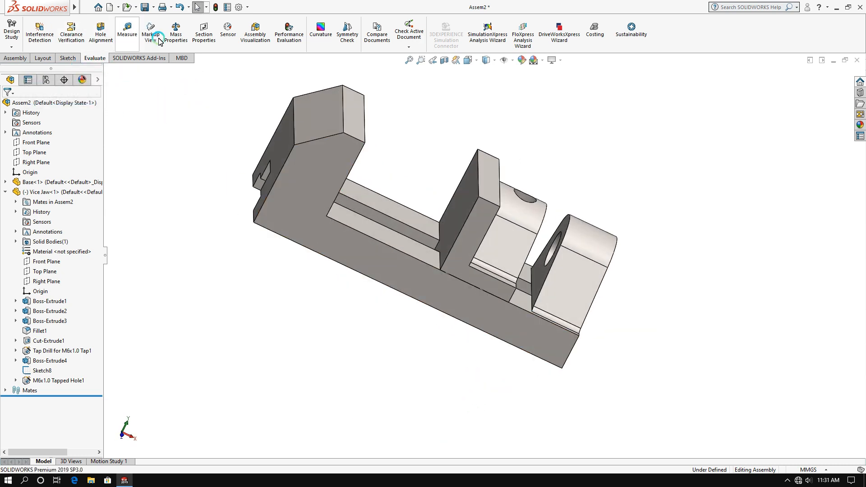
{"action": "left_click", "coordinate": [447, 256]}
{"action": "left_click", "coordinate": [513, 293]}
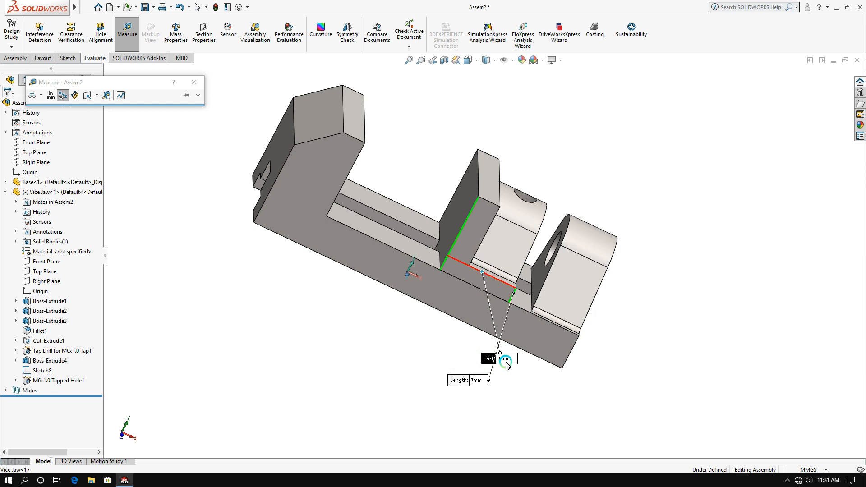
{"action": "left_click", "coordinate": [194, 82]}
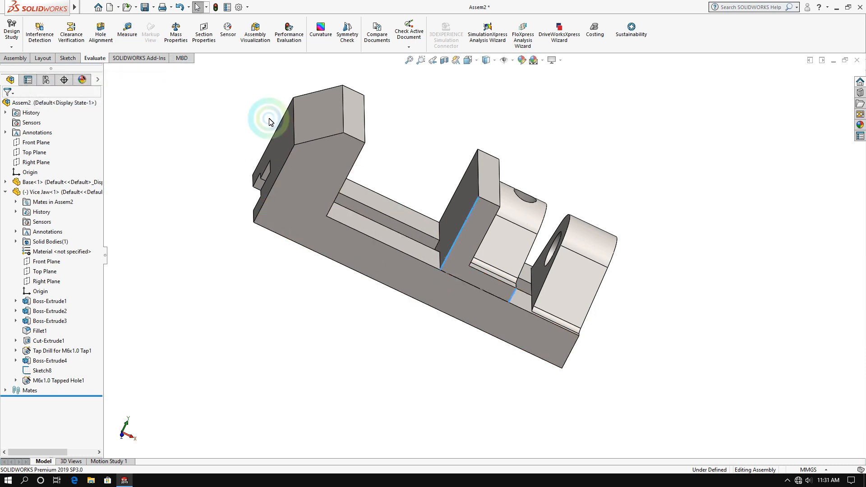
{"action": "left_click", "coordinate": [10, 59]}
{"action": "left_click", "coordinate": [75, 30]}
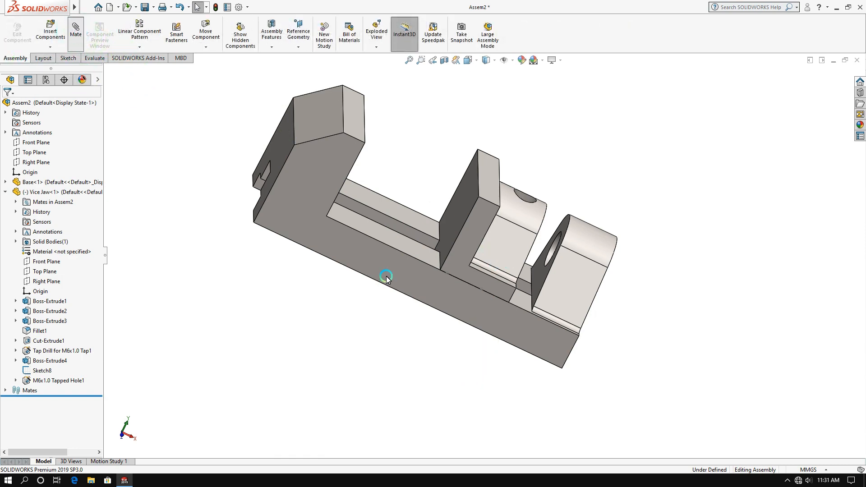
{"action": "middle_click_drag", "start_coordinate": [407, 251], "coordinate": [338, 188]}
{"action": "left_click", "coordinate": [333, 163]}
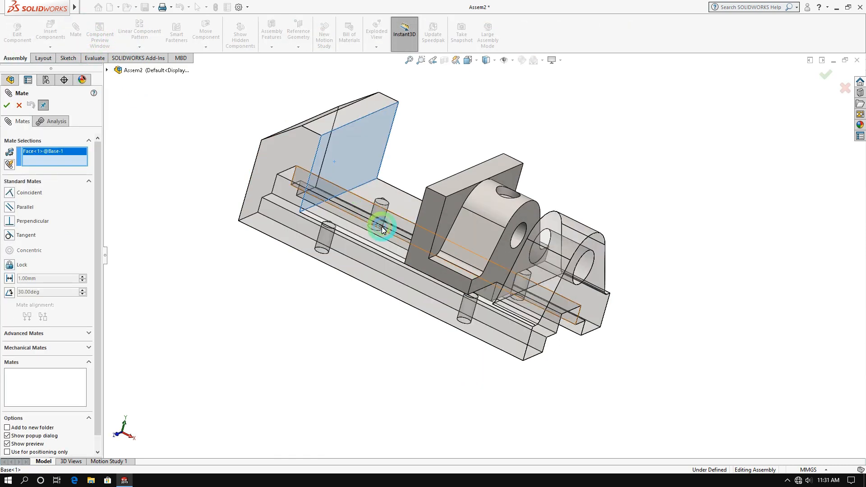
{"action": "middle_click_drag", "start_coordinate": [382, 226], "coordinate": [461, 212]}
{"action": "left_click", "coordinate": [460, 213]}
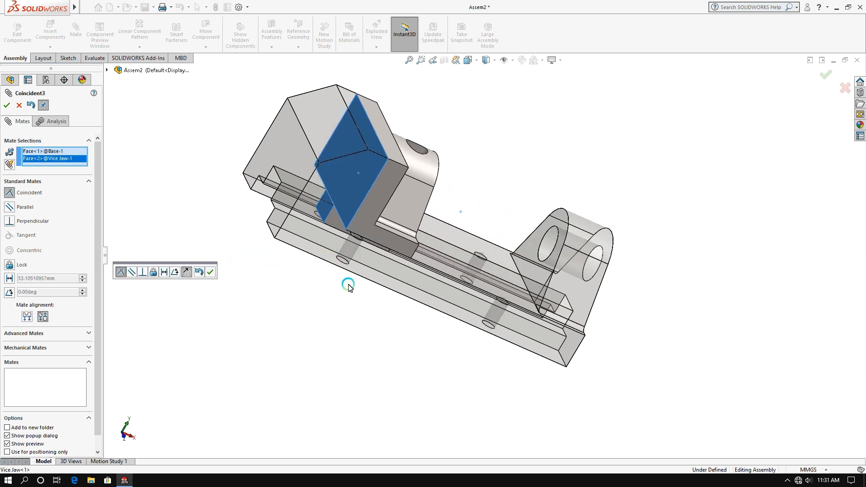
{"action": "middle_click_drag", "start_coordinate": [349, 286], "coordinate": [310, 267]}
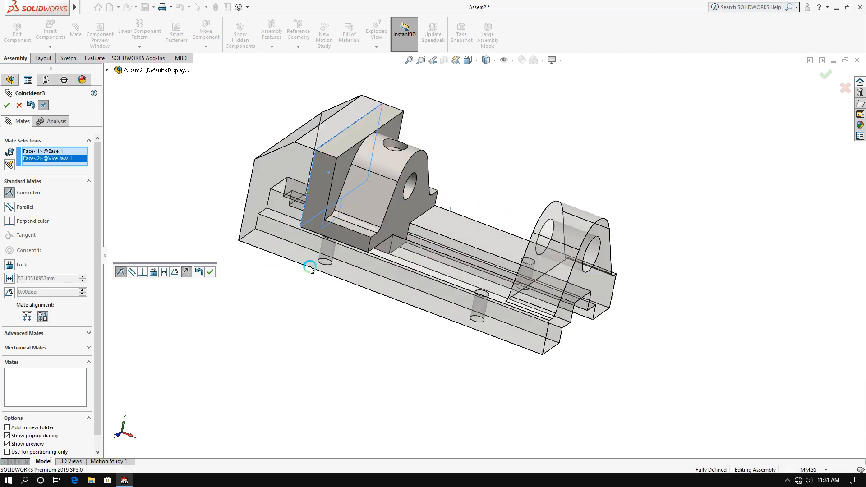
{"action": "left_click", "coordinate": [70, 185]}
{"action": "left_click", "coordinate": [92, 193]}
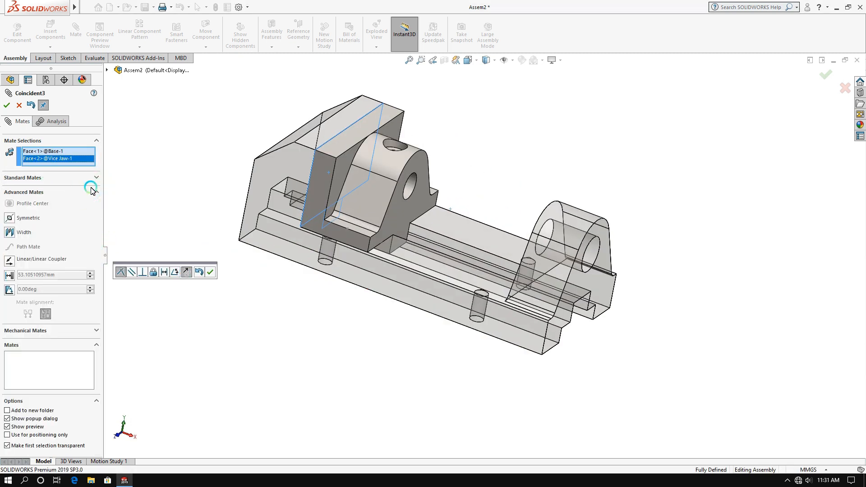
{"action": "left_click", "coordinate": [11, 233]}
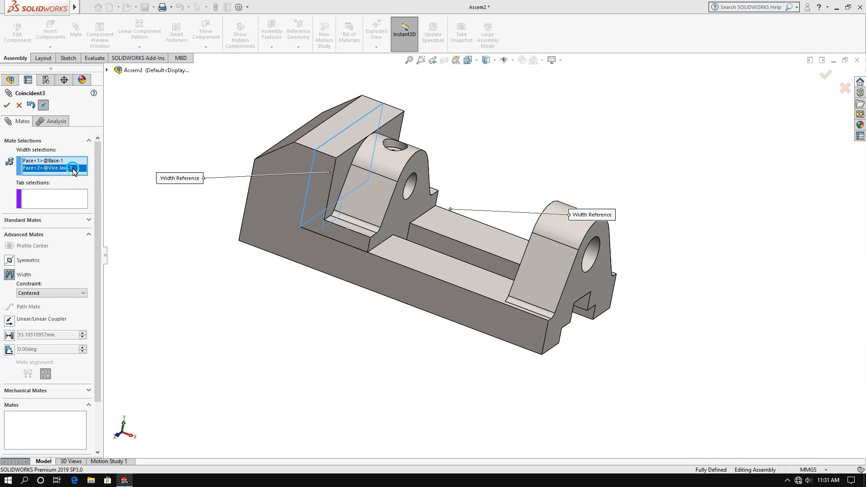
{"action": "left_click", "coordinate": [46, 161]}
{"action": "key", "text": "Delete"}
{"action": "left_click", "coordinate": [48, 160]}
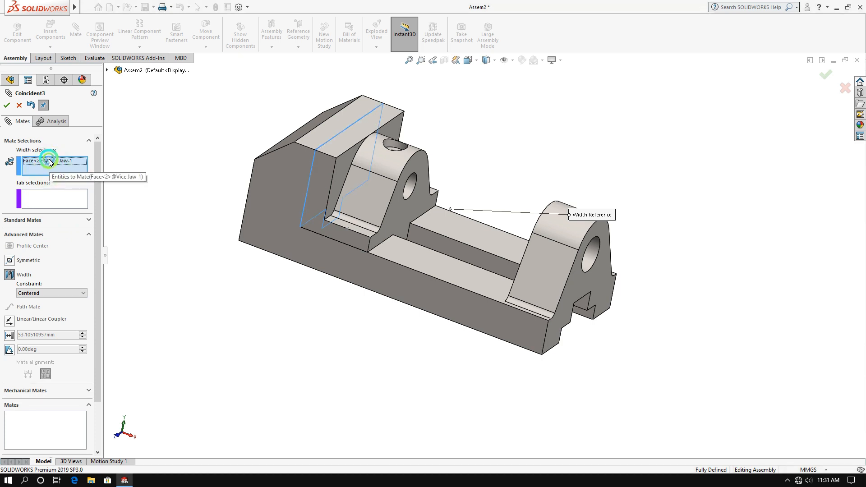
{"action": "left_click", "coordinate": [55, 191]}
{"action": "left_click_drag", "start_coordinate": [348, 197], "coordinate": [361, 213]}
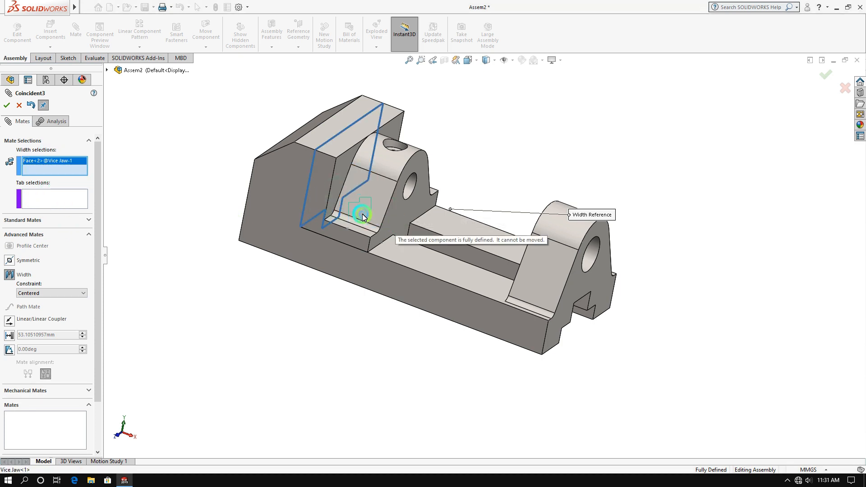
{"action": "left_click", "coordinate": [315, 208]}
{"action": "left_click", "coordinate": [354, 242]}
{"action": "left_click", "coordinate": [251, 205]}
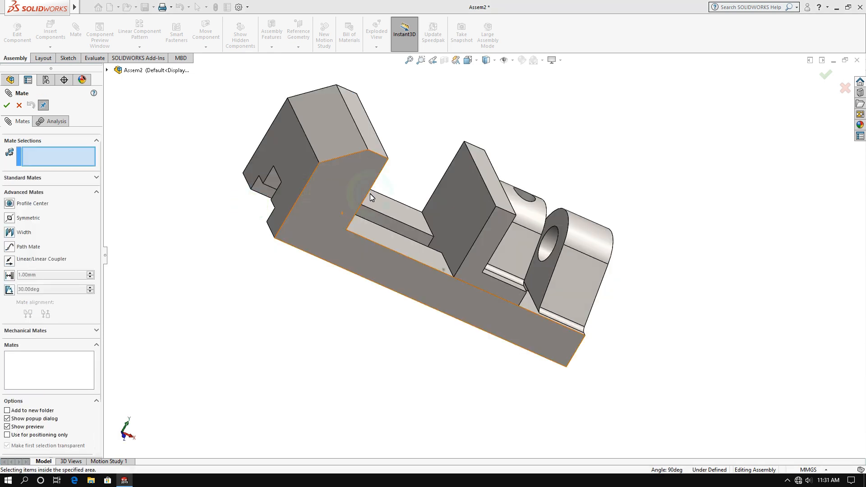
{"action": "key", "text": "Escape"}
{"action": "left_click", "coordinate": [422, 163]}
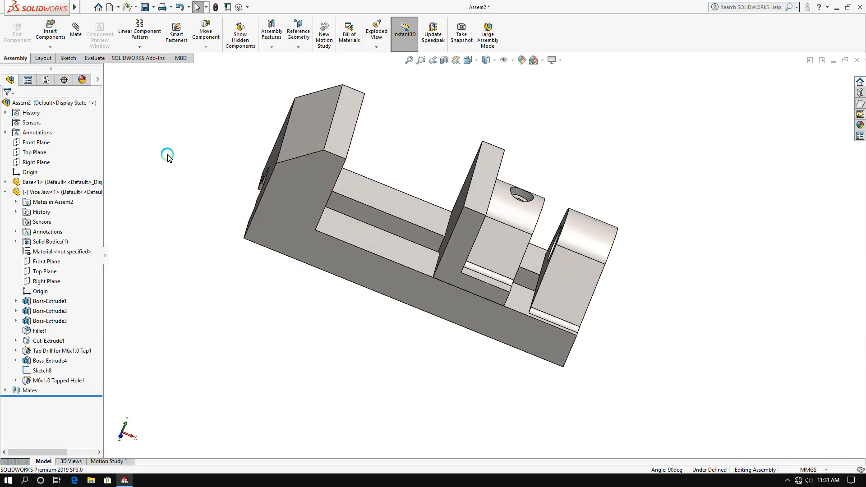
{"action": "left_click", "coordinate": [81, 36]}
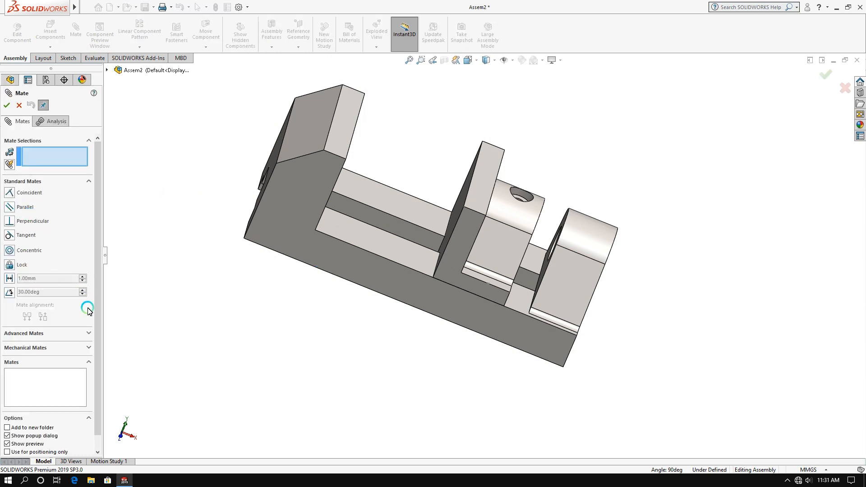
{"action": "left_click", "coordinate": [81, 337]}
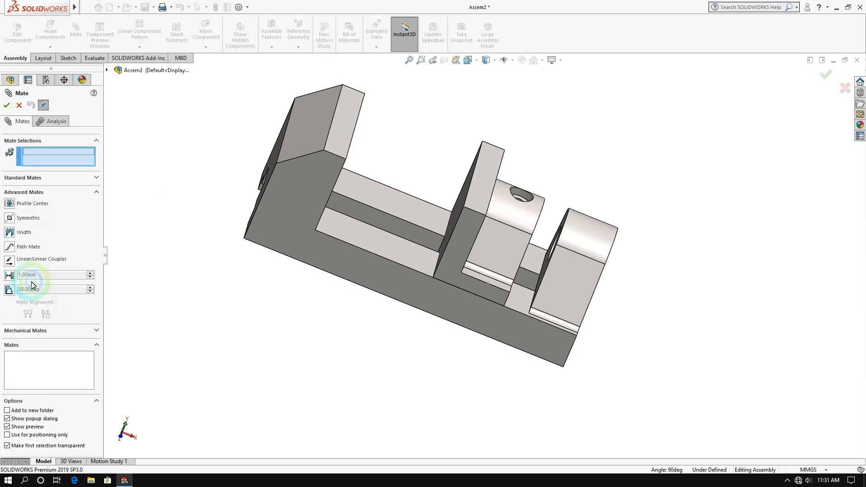
{"action": "left_click", "coordinate": [11, 232]}
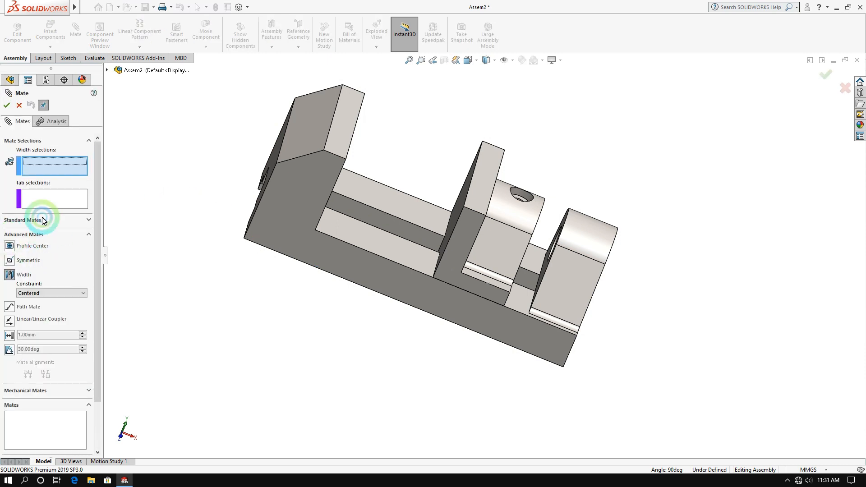
{"action": "left_click", "coordinate": [464, 202]}
{"action": "middle_click_drag", "start_coordinate": [566, 251], "coordinate": [377, 189]}
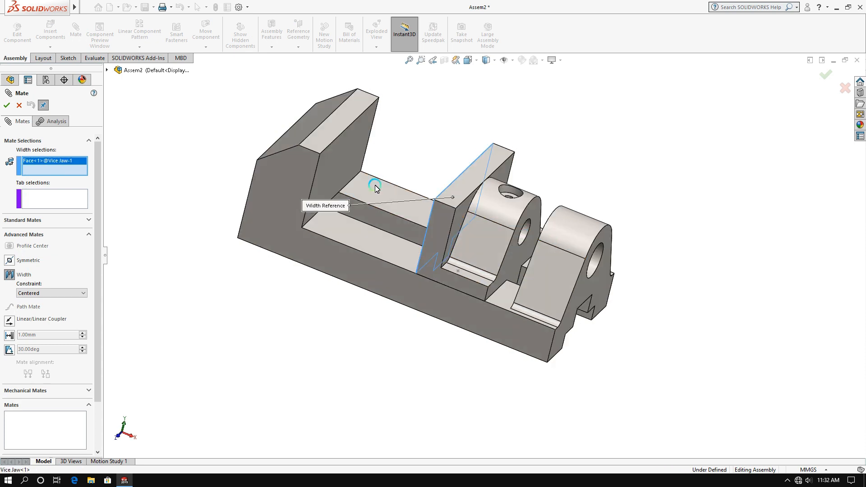
{"action": "left_click", "coordinate": [334, 180]}
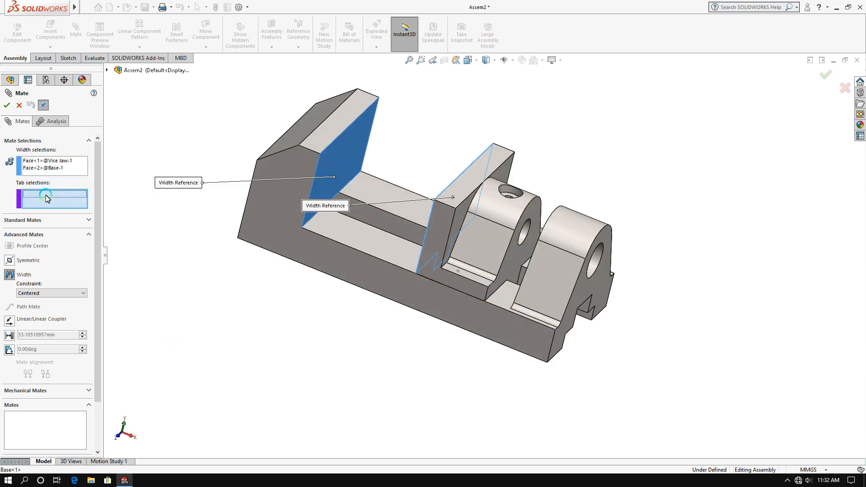
{"action": "left_click", "coordinate": [345, 169]}
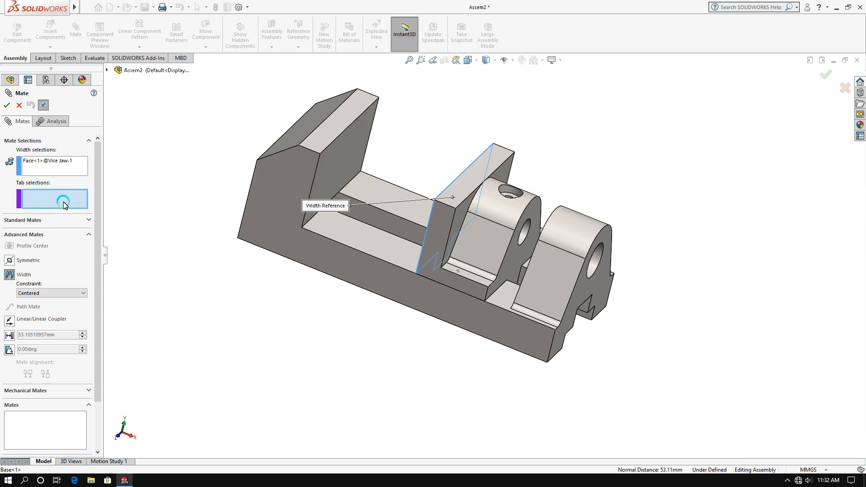
{"action": "left_click", "coordinate": [345, 168]}
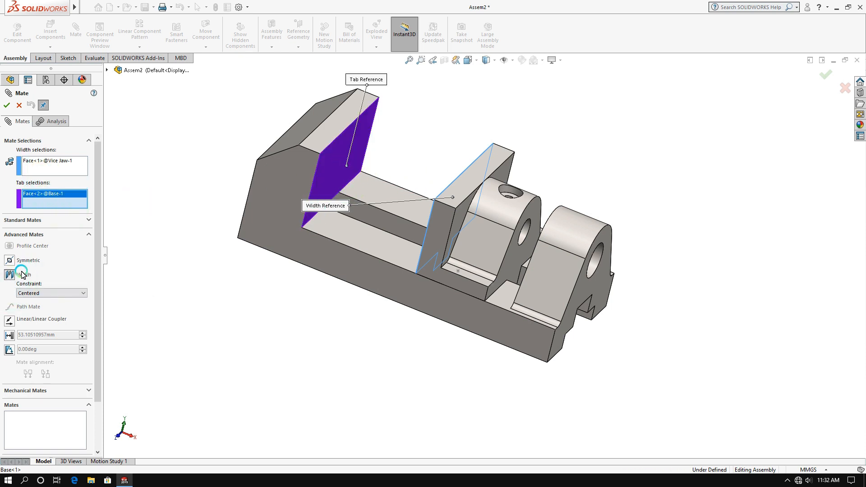
{"action": "left_click", "coordinate": [54, 292]}
{"action": "left_click", "coordinate": [54, 298]}
{"action": "left_click", "coordinate": [59, 380]}
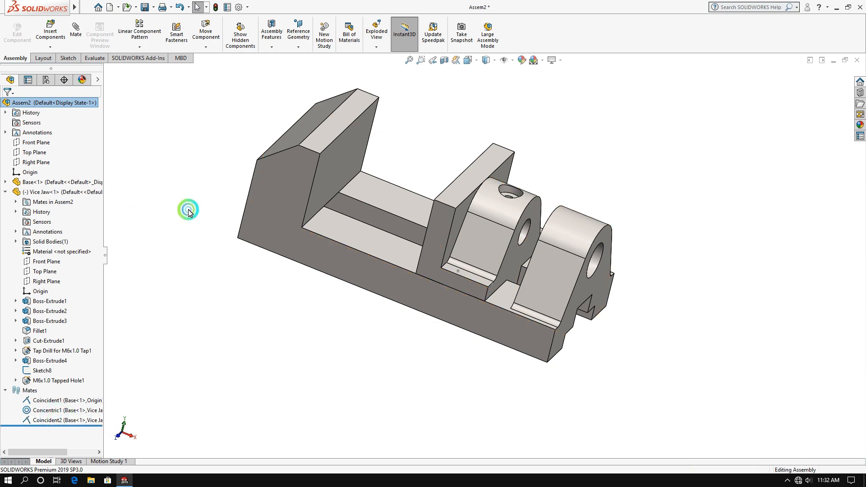
Add a limit distance mate between the Base's fixed jaw face and the Vice Jaw's clamping face, with maximum 64 mm and minimum 0 mm
{"action": "left_click", "coordinate": [76, 30]}
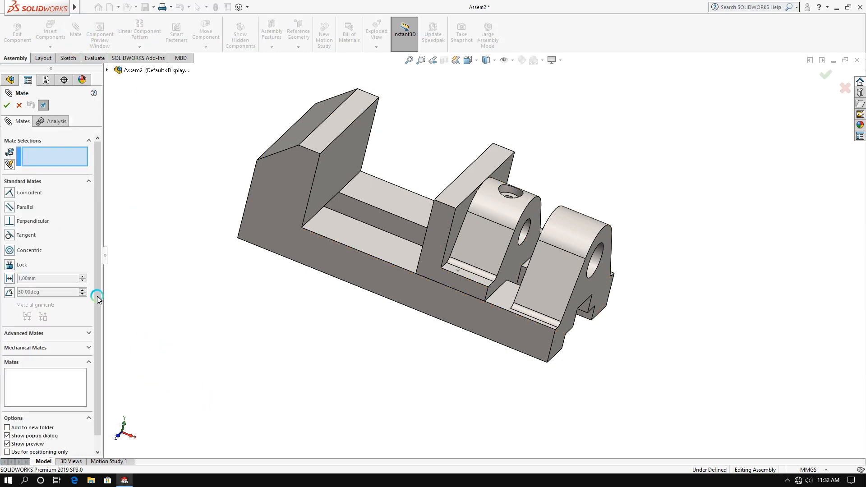
{"action": "scroll", "coordinate": [48, 210], "scroll_direction": "down", "scroll_amount": 1}
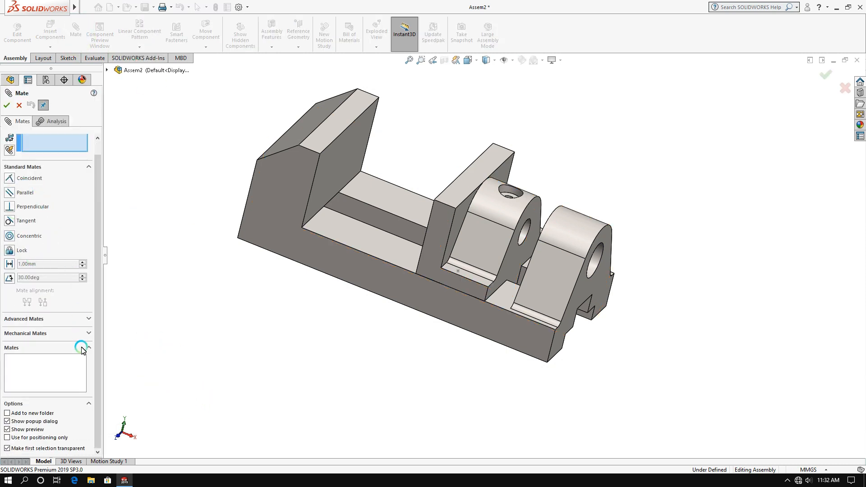
{"action": "left_click", "coordinate": [78, 321]}
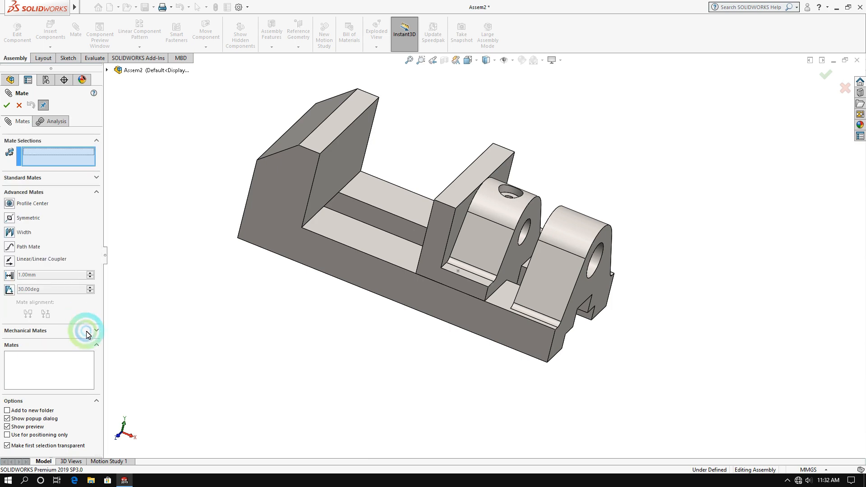
{"action": "left_click", "coordinate": [11, 275]}
{"action": "left_click", "coordinate": [334, 167]}
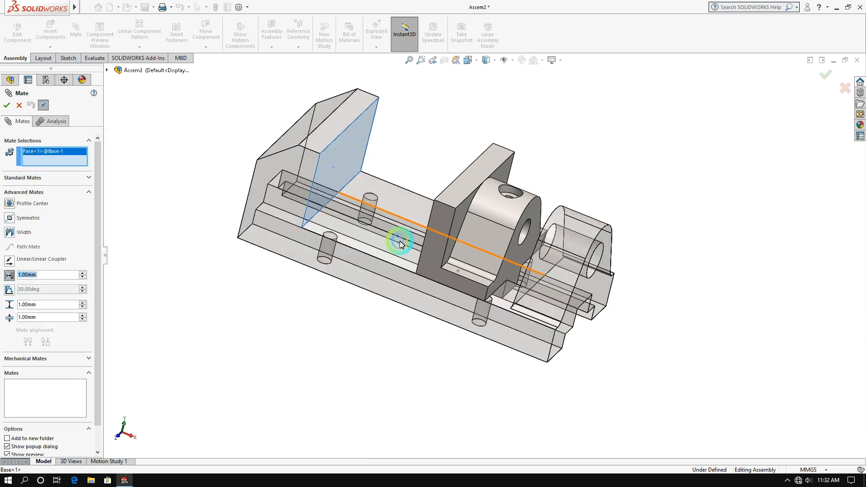
{"action": "middle_click_drag", "start_coordinate": [411, 291], "coordinate": [440, 239]}
{"action": "left_click", "coordinate": [469, 213]}
{"action": "middle_click_drag", "start_coordinate": [523, 324], "coordinate": [480, 303]}
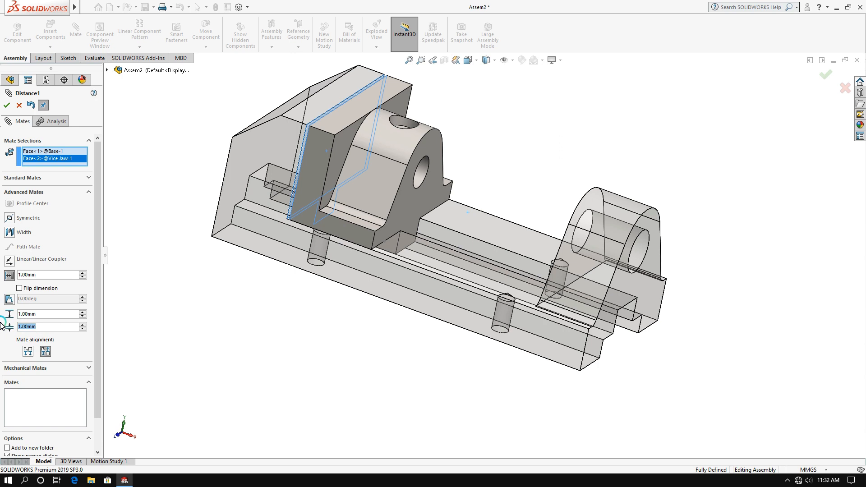
{"action": "type", "text": "0"}
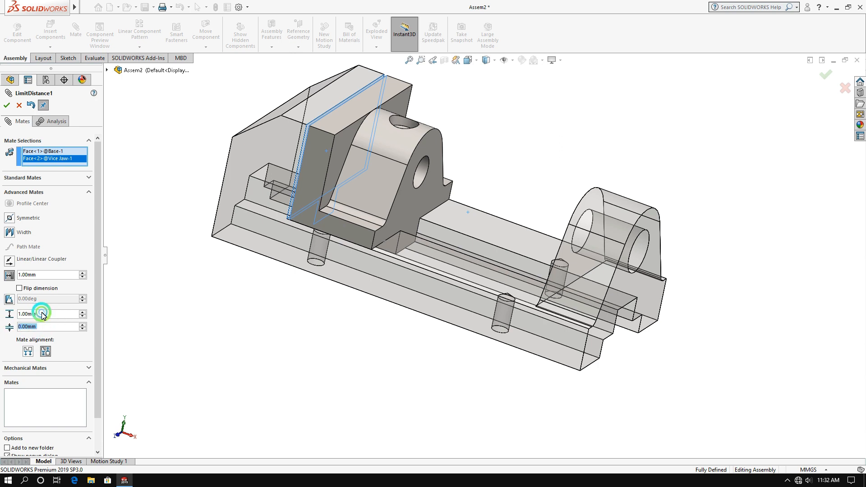
{"action": "type", "text": "96"}
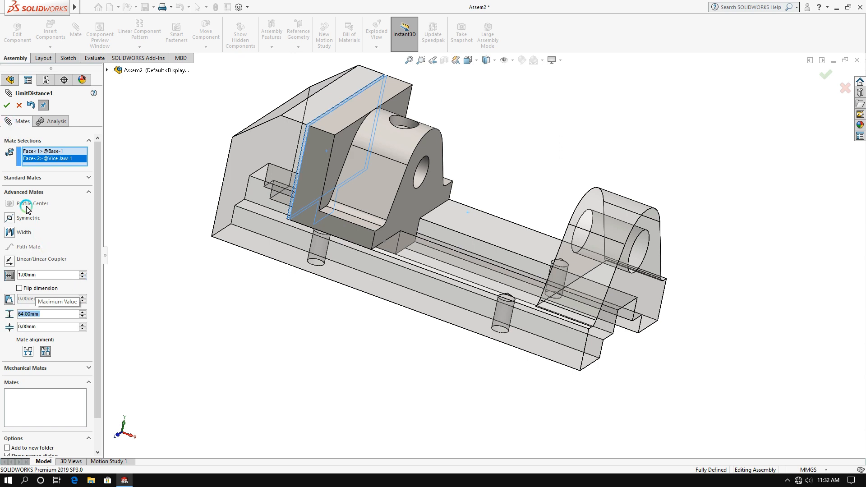
{"action": "left_click", "coordinate": [7, 106]}
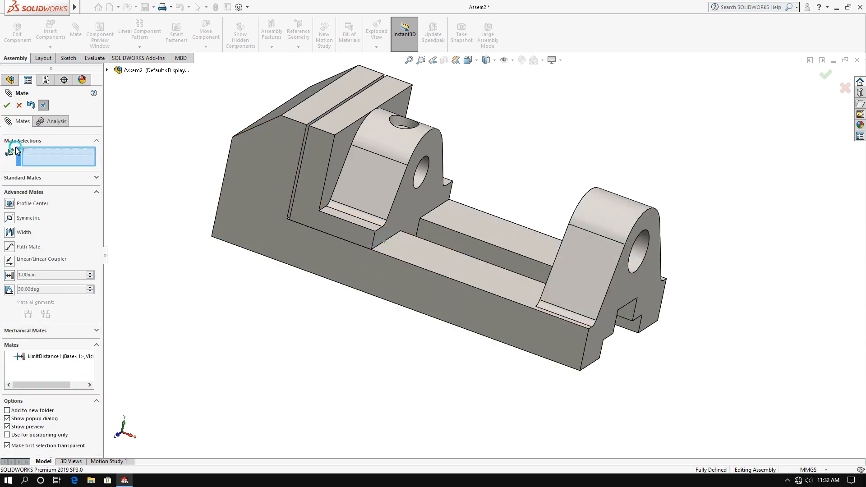
{"action": "left_click", "coordinate": [12, 109]}
Slide the Vice Jaw along the Base to the screw support and back to the fixed jaw to check its travel limits
{"action": "middle_click_drag", "start_coordinate": [321, 310], "coordinate": [337, 301]}
{"action": "scroll", "coordinate": [322, 197], "scroll_direction": "down", "scroll_amount": 3}
{"action": "left_click", "coordinate": [348, 224]}
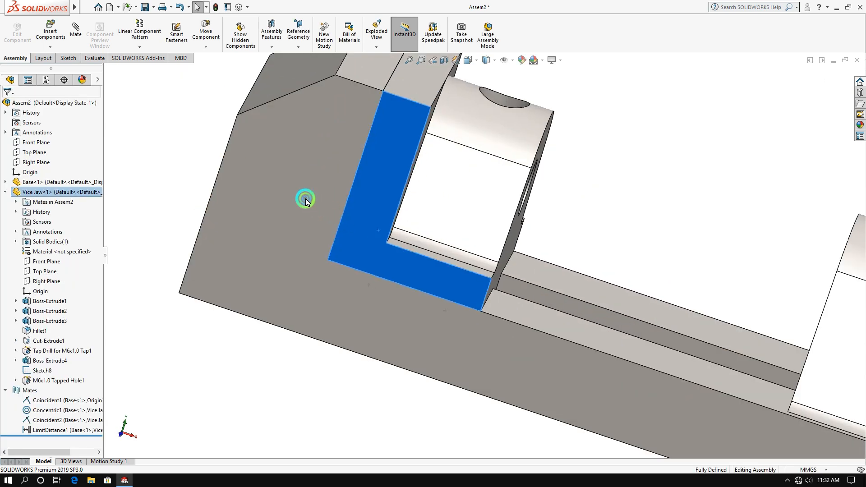
{"action": "left_click_drag", "start_coordinate": [353, 246], "coordinate": [811, 379]}
{"action": "left_click_drag", "start_coordinate": [737, 353], "coordinate": [832, 344]}
{"action": "scroll", "coordinate": [583, 301], "scroll_direction": "up", "scroll_amount": 5}
{"action": "middle_click_drag", "start_coordinate": [584, 301], "coordinate": [604, 327]}
{"action": "scroll", "coordinate": [604, 325], "scroll_direction": "down", "scroll_amount": 3}
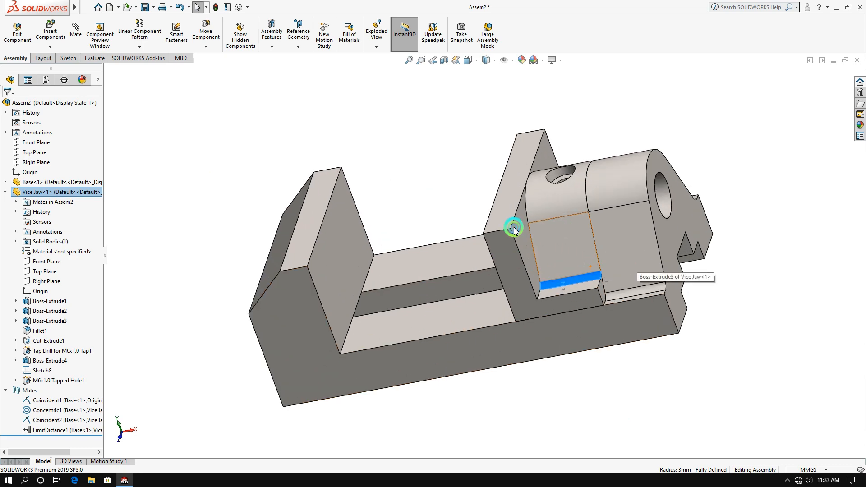
{"action": "left_click_drag", "start_coordinate": [513, 226], "coordinate": [414, 264]}
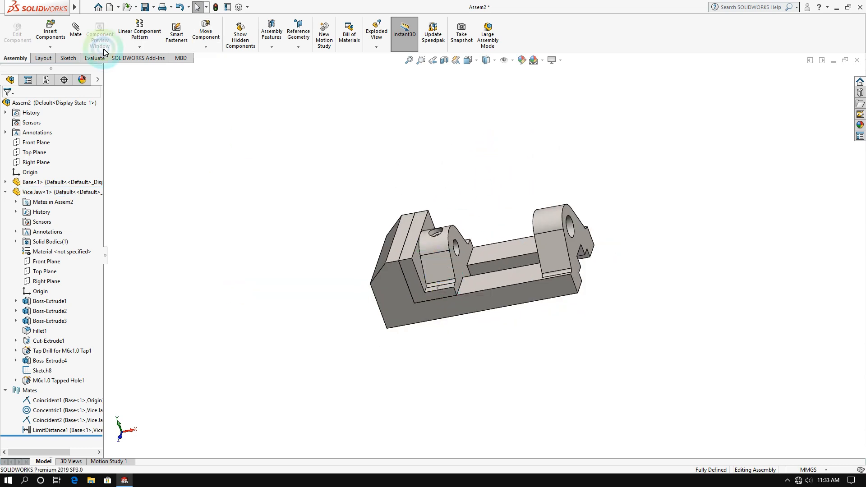
Insert the oval fillistar part, rotated 90 degrees about X, and place it beside the fixed jaw end of the Base
{"action": "left_click", "coordinate": [51, 28]}
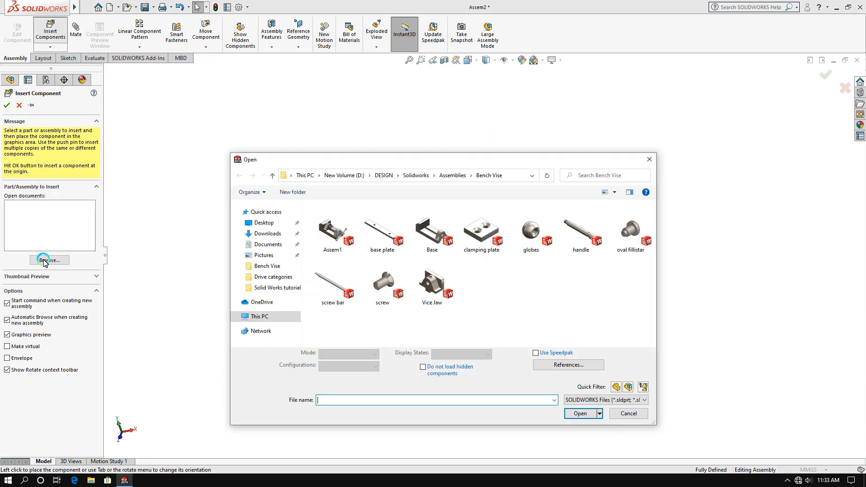
{"action": "double_click", "coordinate": [646, 241]}
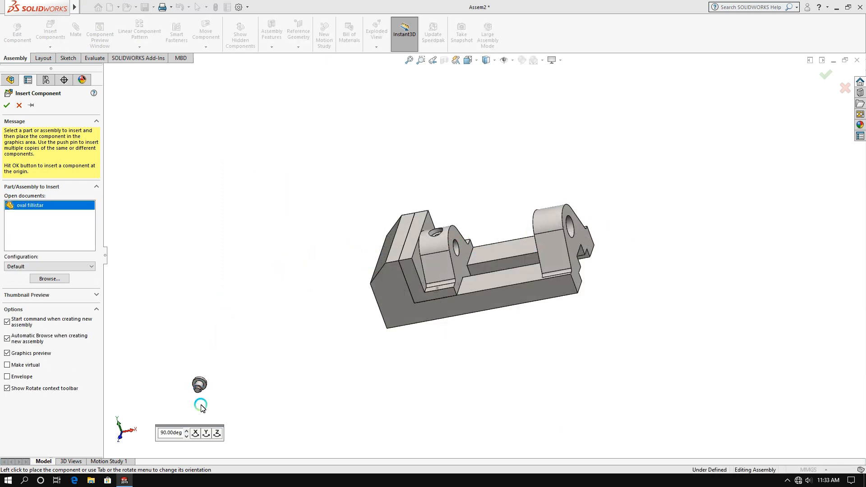
{"action": "left_click", "coordinate": [196, 433]}
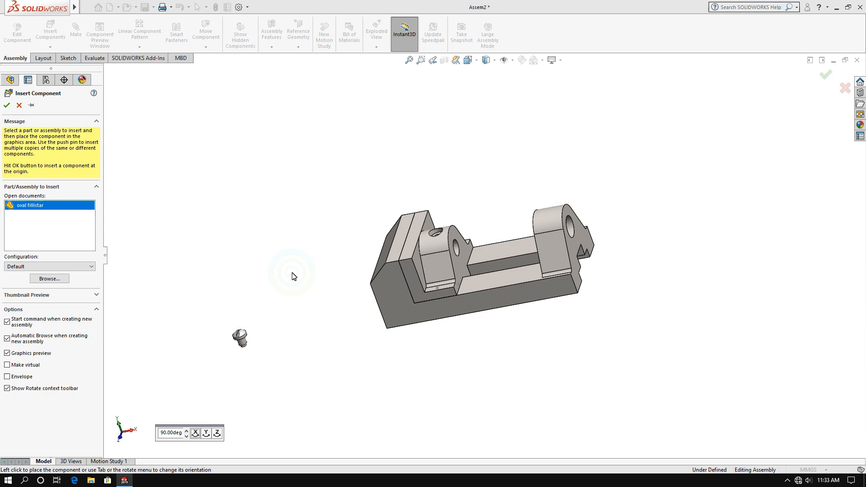
{"action": "left_click", "coordinate": [345, 247]}
Add a concentric mate between the oval fillistar's cylindrical shank and the M6 tapped hole in the Vice Jaw
{"action": "scroll", "coordinate": [378, 251], "scroll_direction": "down", "scroll_amount": 5}
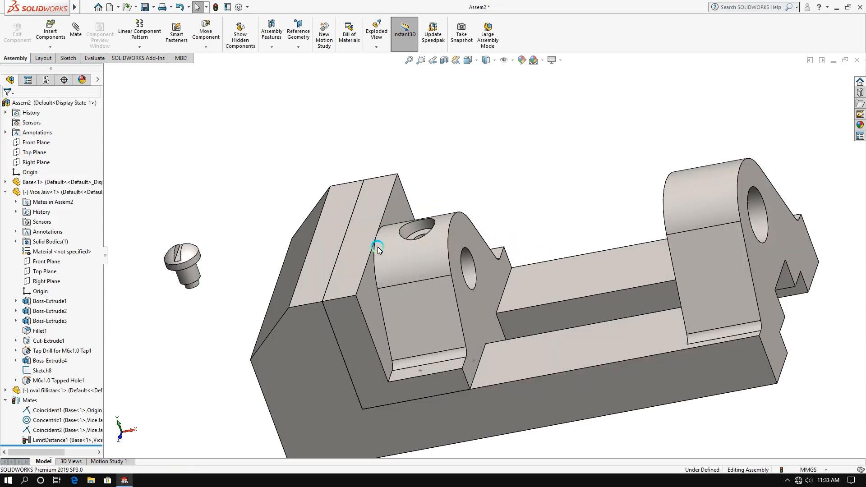
{"action": "left_click", "coordinate": [195, 276]}
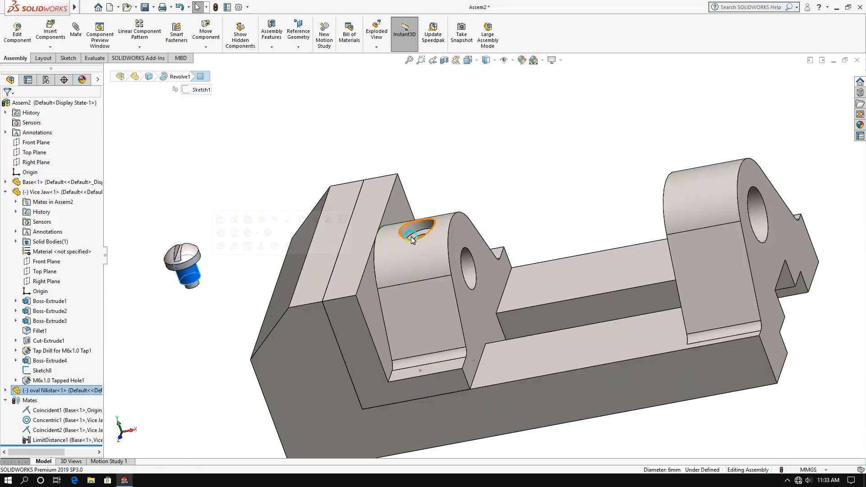
{"action": "left_click", "coordinate": [81, 39]}
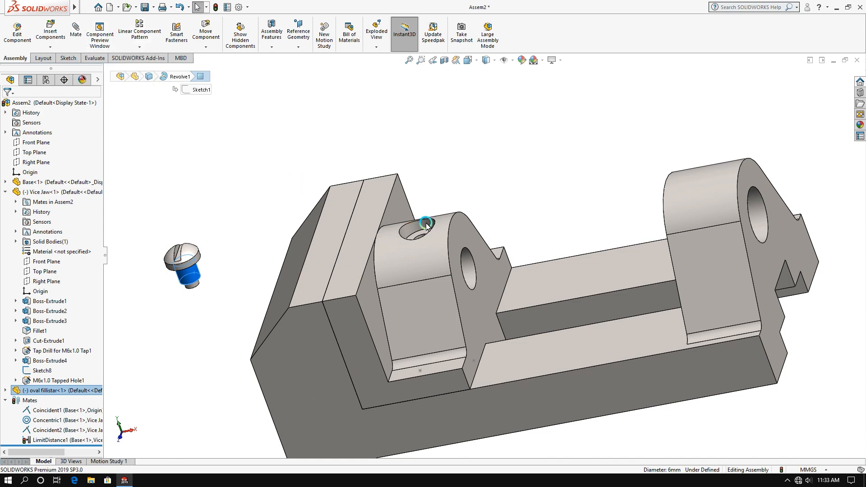
{"action": "middle_click_drag", "start_coordinate": [421, 212], "coordinate": [426, 249]}
{"action": "left_click", "coordinate": [426, 249]}
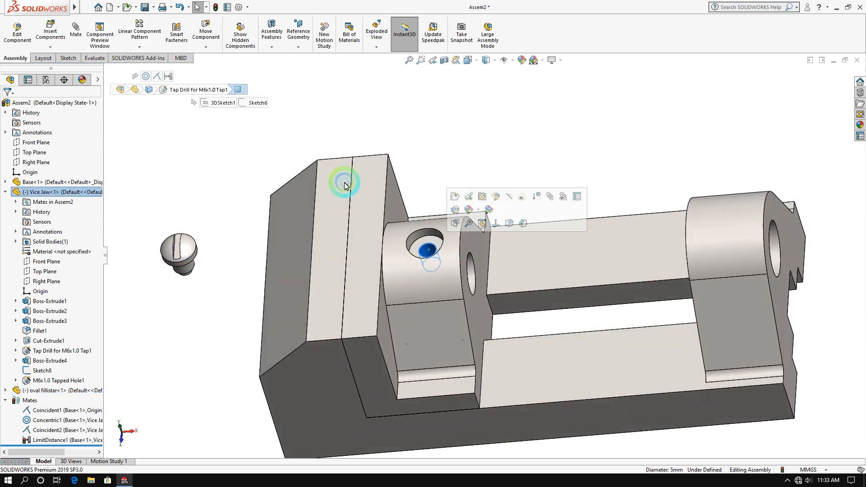
{"action": "left_click", "coordinate": [199, 286]}
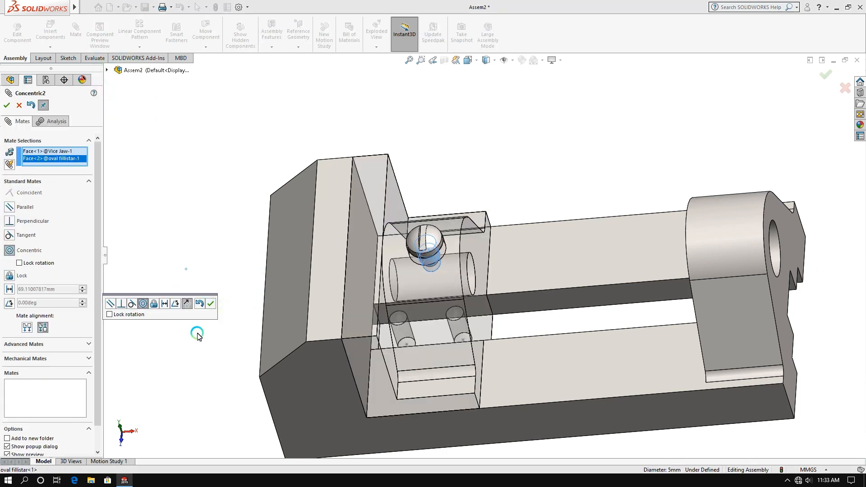
{"action": "left_click", "coordinate": [211, 305]}
Pull the oval fillistar out of its hole and mate its head's underside coincident with the counterbore floor in the Vice Jaw
{"action": "middle_click_drag", "start_coordinate": [434, 269], "coordinate": [436, 232]}
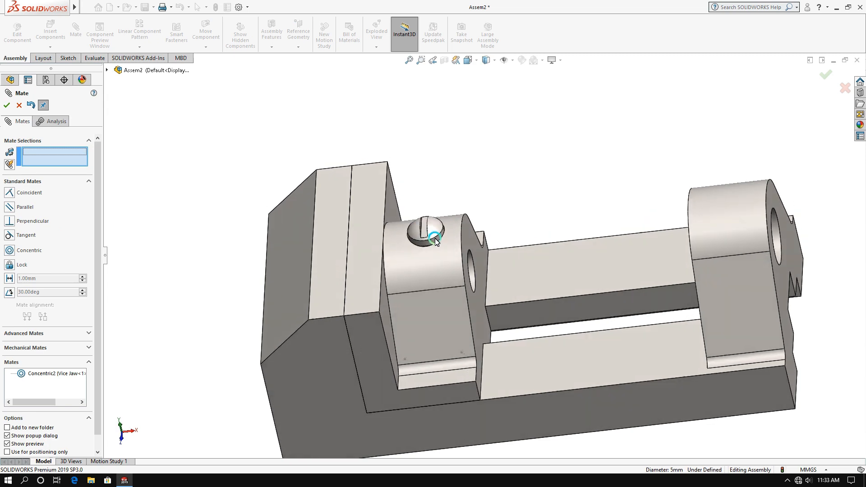
{"action": "left_click_drag", "start_coordinate": [428, 246], "coordinate": [408, 185]}
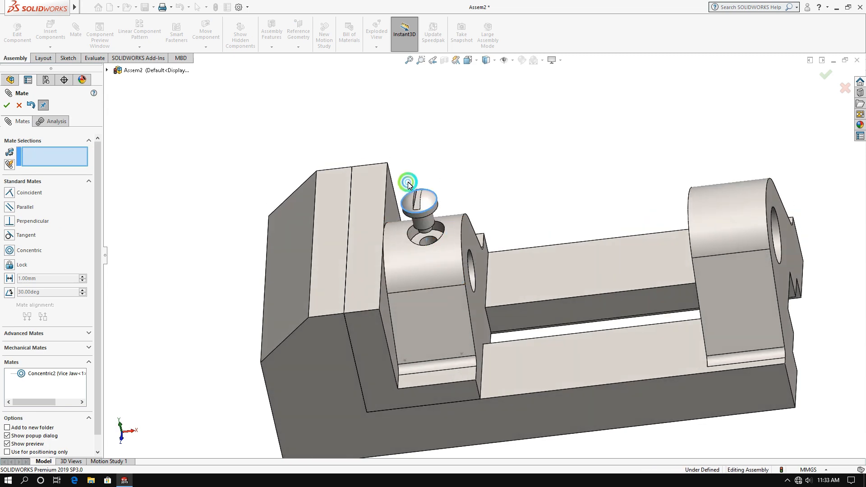
{"action": "left_click", "coordinate": [432, 232]}
{"action": "middle_click_drag", "start_coordinate": [464, 203], "coordinate": [461, 182]}
{"action": "scroll", "coordinate": [456, 203], "scroll_direction": "down", "scroll_amount": 5}
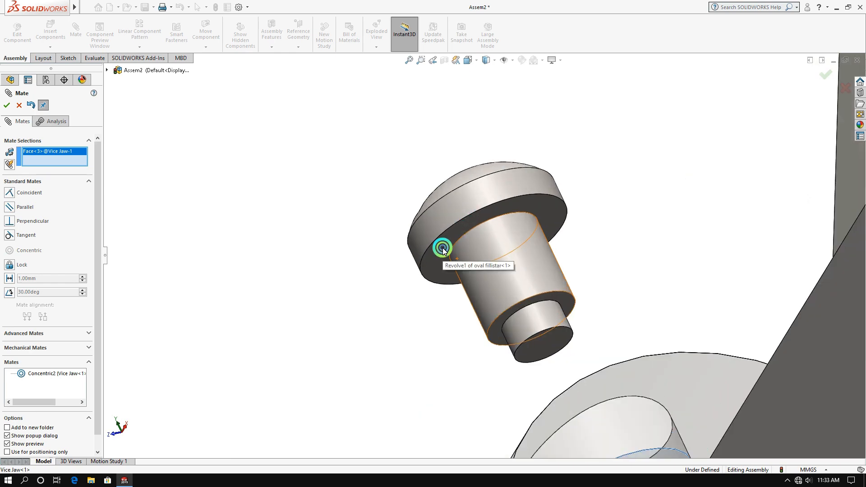
{"action": "left_click", "coordinate": [442, 250]}
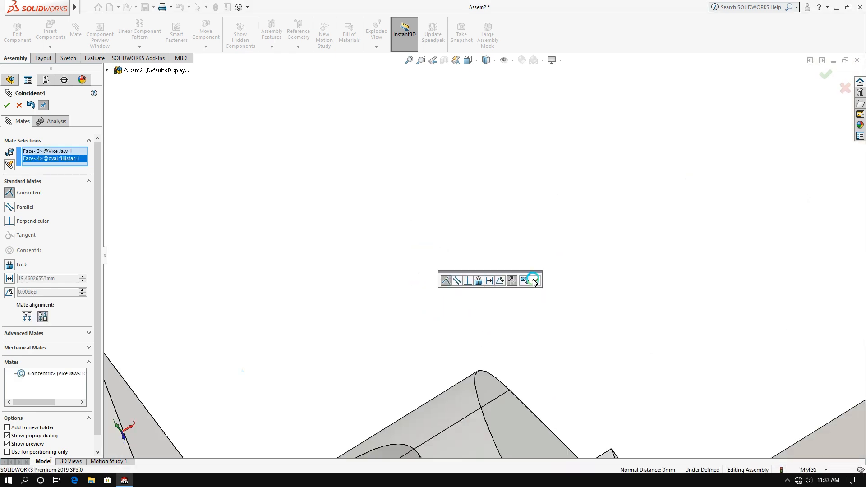
{"action": "left_click", "coordinate": [534, 281]}
{"action": "scroll", "coordinate": [388, 355], "scroll_direction": "up", "scroll_amount": 8}
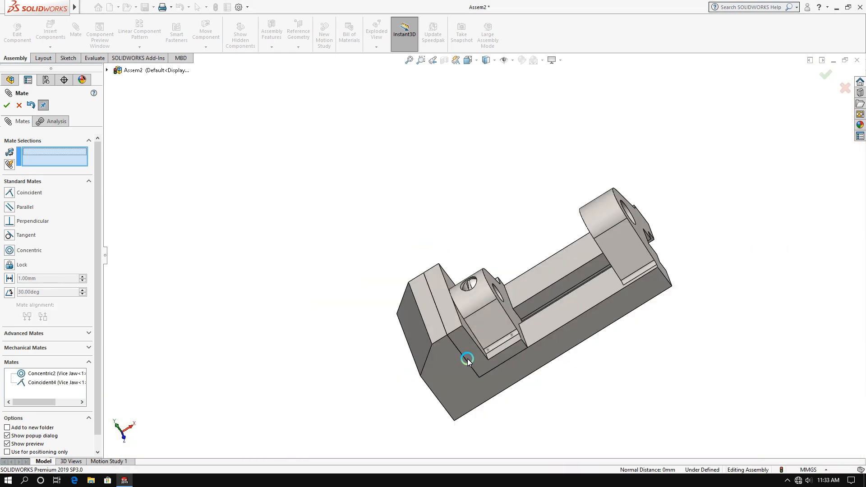
{"action": "middle_click_drag", "start_coordinate": [467, 360], "coordinate": [435, 383]}
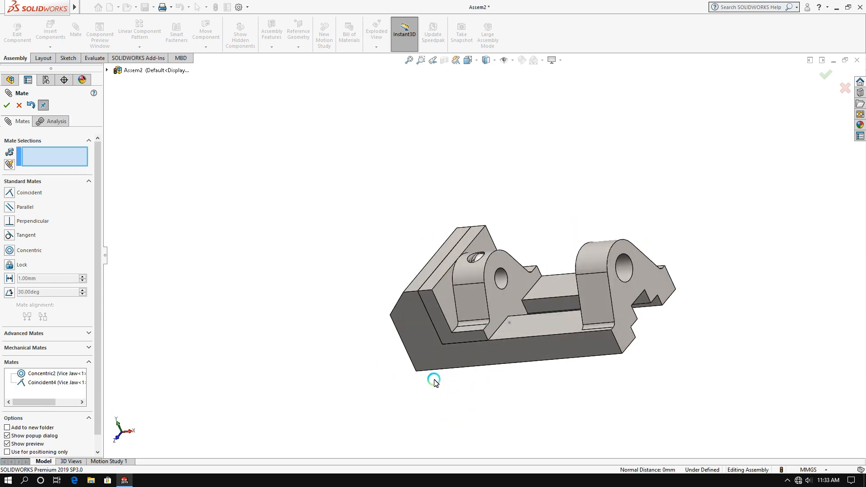
{"action": "scroll", "coordinate": [396, 300], "scroll_direction": "up", "scroll_amount": 3}
{"action": "scroll", "coordinate": [668, 289], "scroll_direction": "down", "scroll_amount": 2}
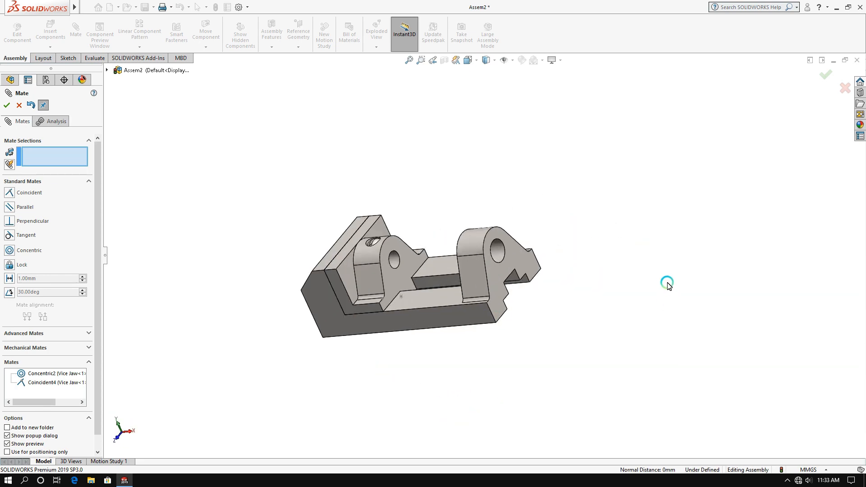
{"action": "left_click", "coordinate": [7, 106]}
Insert the handle part from the Bench Vise folder and place it beside the Base's screw support
{"action": "left_click", "coordinate": [47, 34]}
{"action": "left_click", "coordinate": [245, 270]}
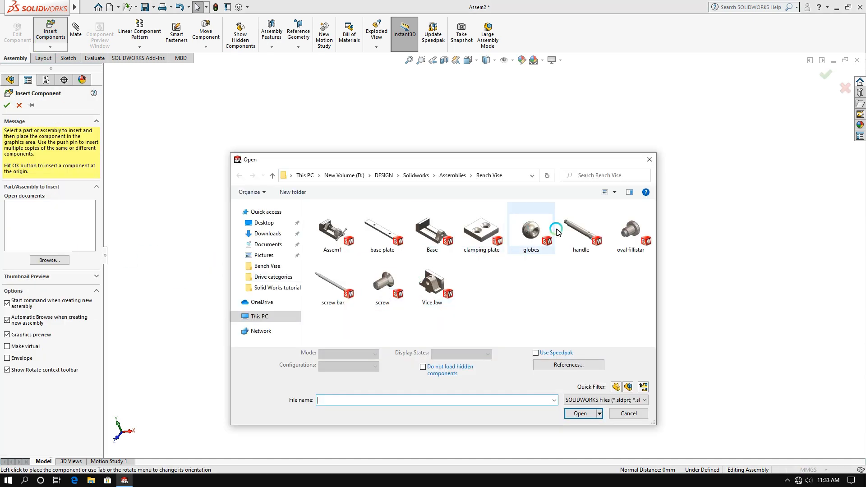
{"action": "left_click", "coordinate": [579, 230]}
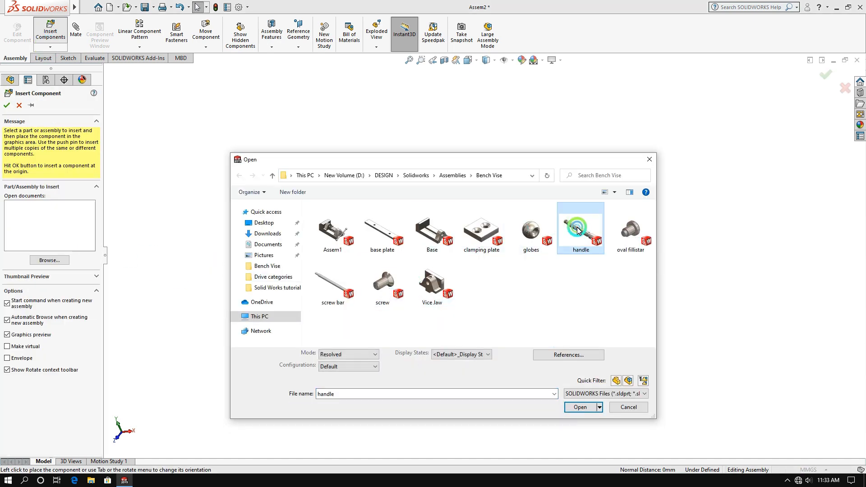
{"action": "double_click", "coordinate": [579, 230]}
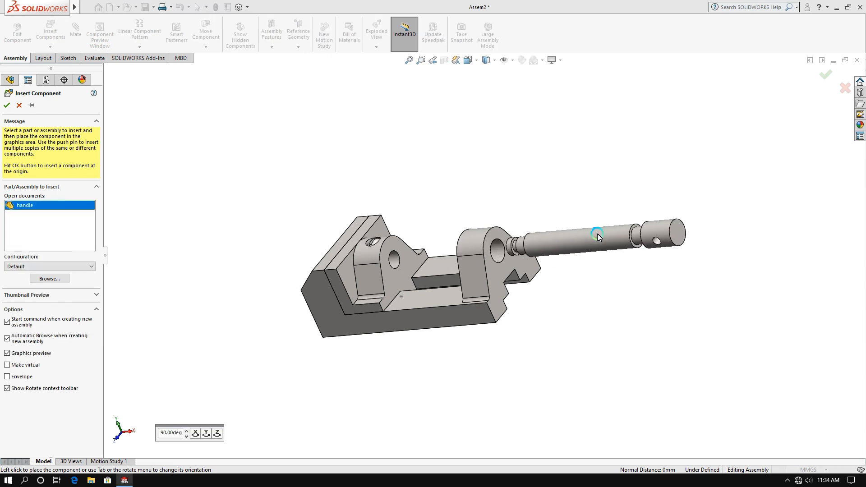
{"action": "left_click", "coordinate": [600, 231]}
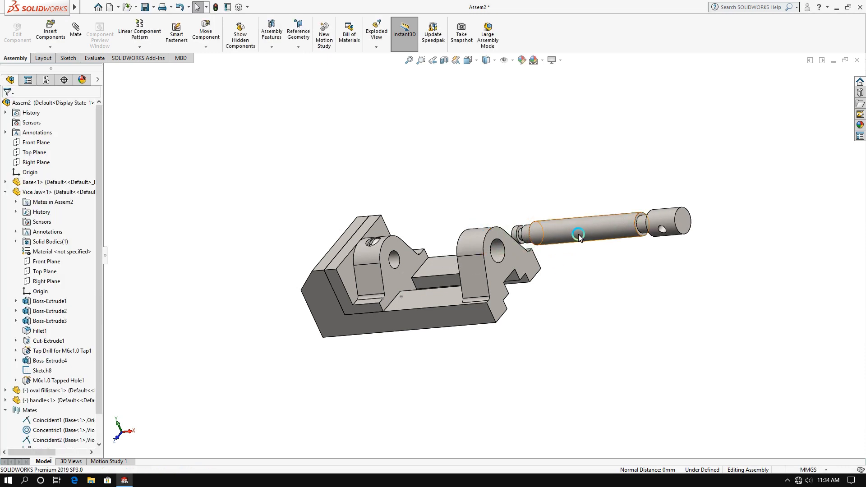
Add a concentric mate between the handle's main shaft and the bore of the Base's screw support
{"action": "left_click", "coordinate": [579, 235]}
{"action": "left_click", "coordinate": [501, 252]}
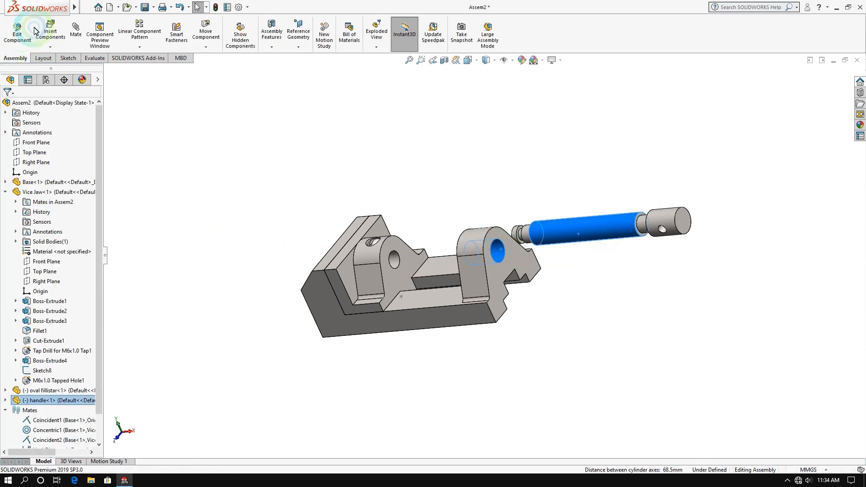
{"action": "left_click", "coordinate": [76, 28]}
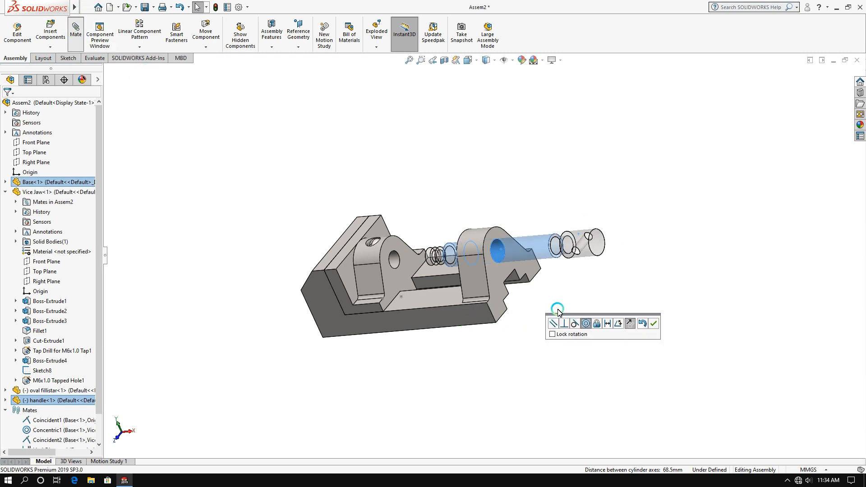
Add a coincident mate between the shoulder face of the handle's main shaft and the Vice Jaw's rear face
{"action": "middle_click_drag", "start_coordinate": [360, 246], "coordinate": [425, 282]}
{"action": "scroll", "coordinate": [456, 247], "scroll_direction": "down", "scroll_amount": 5}
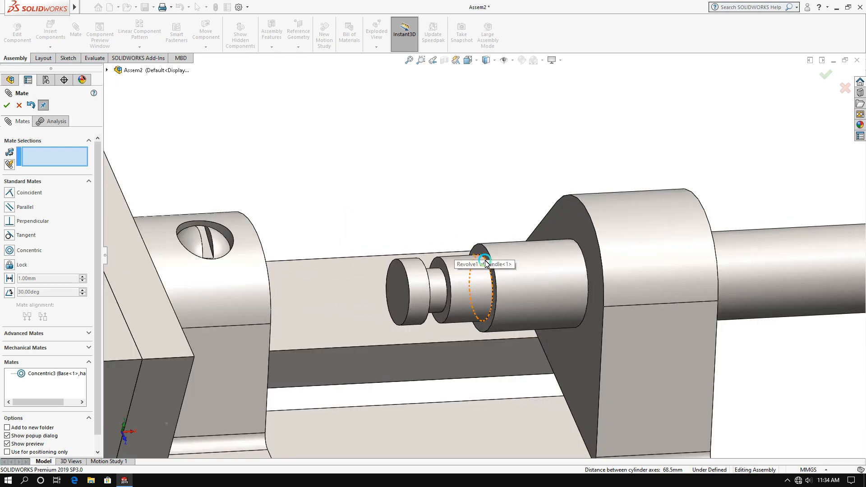
{"action": "left_click", "coordinate": [484, 257]}
{"action": "middle_click_drag", "start_coordinate": [513, 344], "coordinate": [147, 305]}
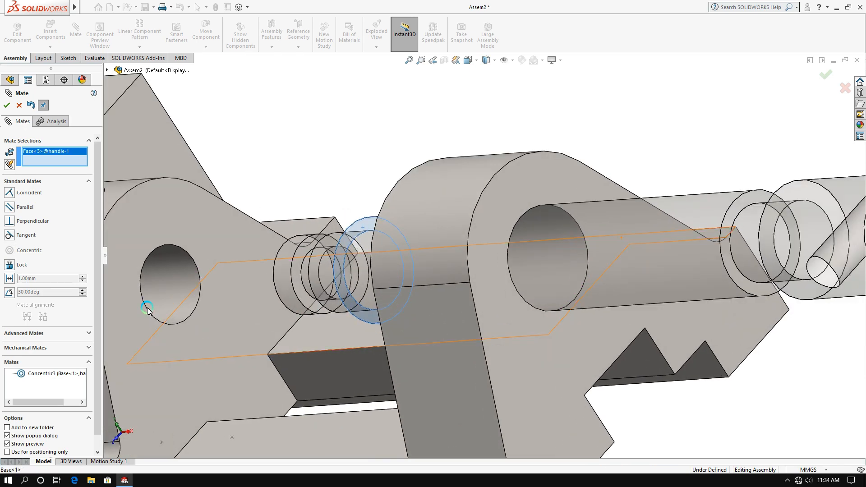
{"action": "left_click", "coordinate": [143, 325]}
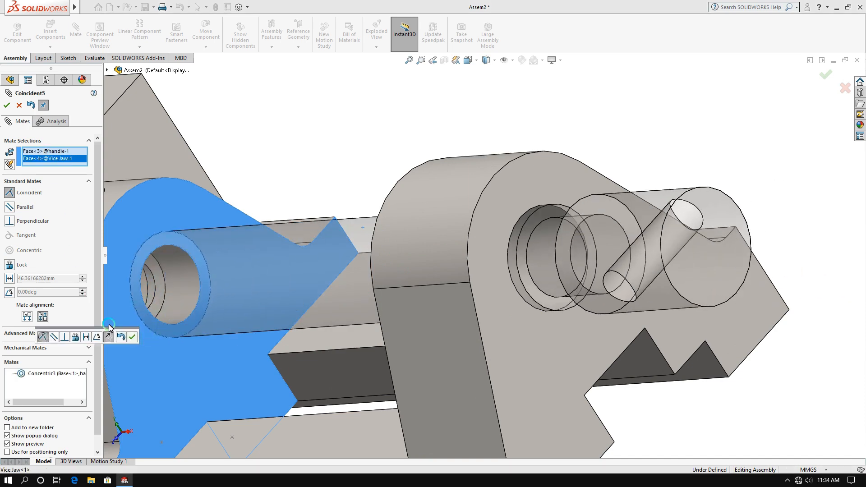
{"action": "left_click", "coordinate": [134, 343]}
Turn the handle about its axis to check its free rotation, and finish mating
{"action": "scroll", "coordinate": [300, 342], "scroll_direction": "up", "scroll_amount": 5}
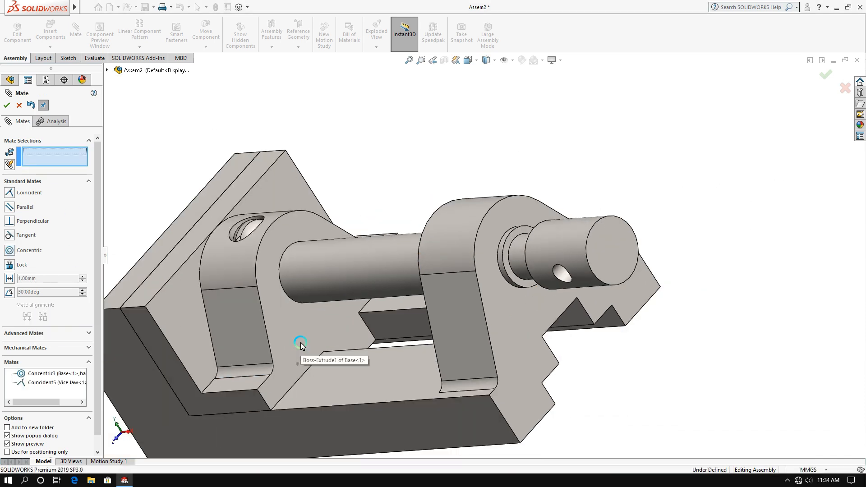
{"action": "middle_click_drag", "start_coordinate": [297, 340], "coordinate": [337, 323]}
{"action": "left_click_drag", "start_coordinate": [367, 271], "coordinate": [321, 270]}
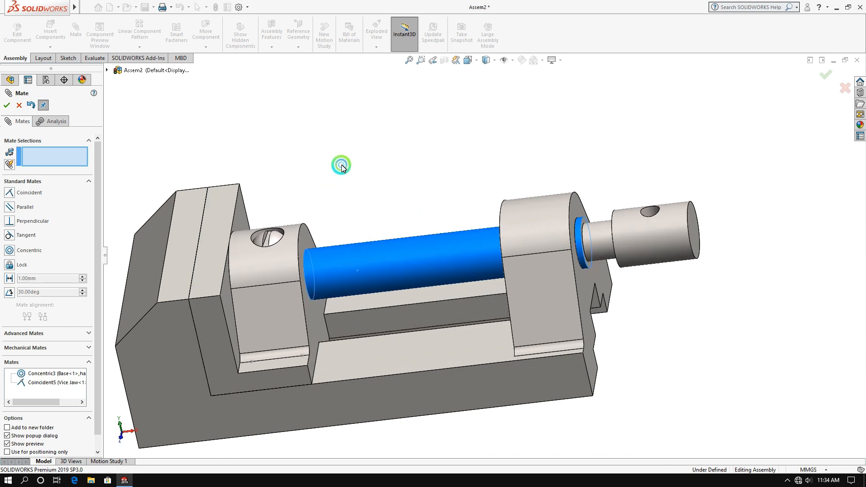
{"action": "left_click_drag", "start_coordinate": [337, 339], "coordinate": [419, 264]}
{"action": "left_click_drag", "start_coordinate": [720, 245], "coordinate": [429, 281]}
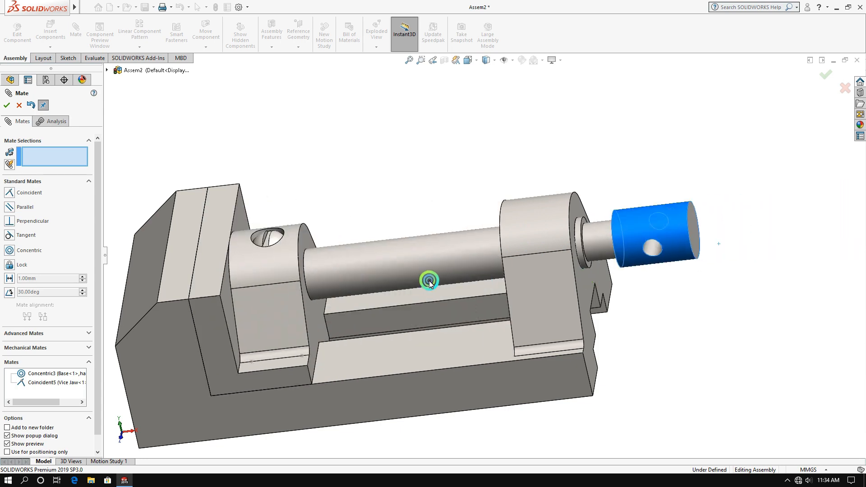
{"action": "left_click", "coordinate": [4, 107]}
Insert the clamping plate, rotated 180 degrees about Z and 90 degrees about Y, and place it beside the Base's underside
{"action": "scroll", "coordinate": [392, 254], "scroll_direction": "up", "scroll_amount": 5}
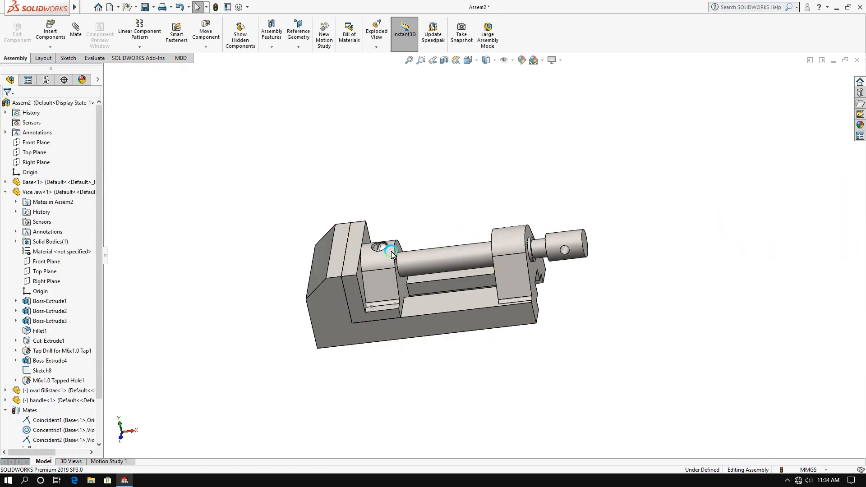
{"action": "middle_click_drag", "start_coordinate": [361, 273], "coordinate": [471, 161]}
{"action": "scroll", "coordinate": [462, 257], "scroll_direction": "down", "scroll_amount": 2}
{"action": "mouse_move", "coordinate": [45, 14]}
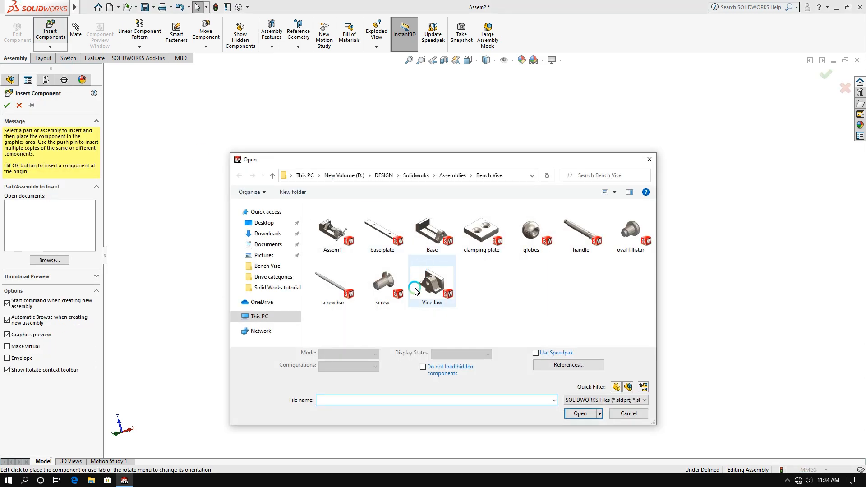
{"action": "double_click", "coordinate": [481, 232]}
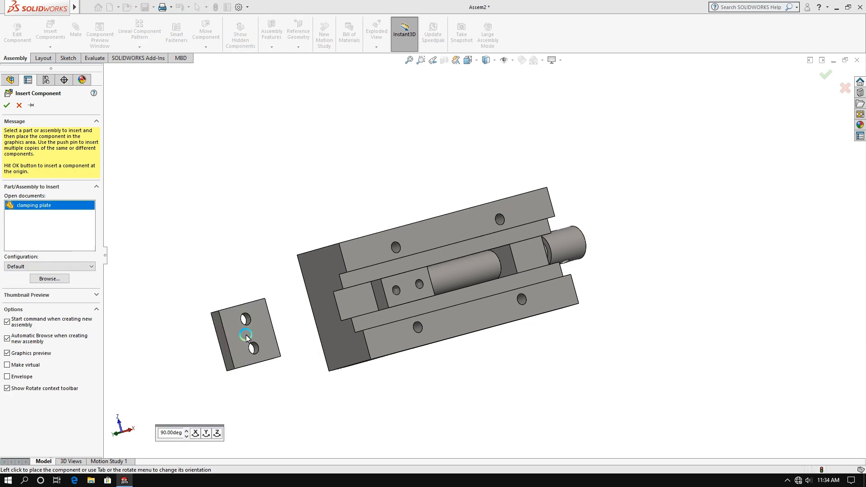
{"action": "left_click", "coordinate": [217, 433]}
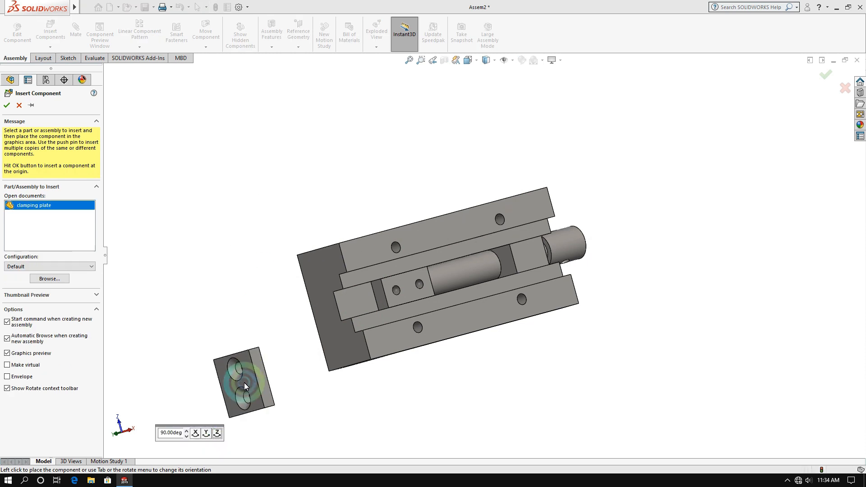
{"action": "left_click", "coordinate": [217, 433]}
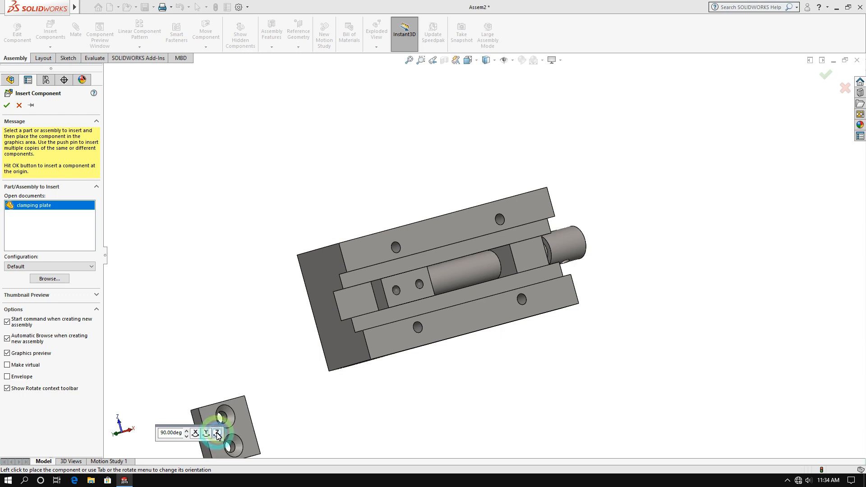
{"action": "mouse_move", "coordinate": [188, 372]}
{"action": "middle_mouse_down"}
{"action": "mouse_move", "coordinate": [209, 391]}
{"action": "mouse_move", "coordinate": [203, 400]}
{"action": "mouse_move", "coordinate": [217, 423]}
{"action": "mouse_move", "coordinate": [212, 414]}
{"action": "mouse_move", "coordinate": [201, 431]}
{"action": "mouse_move", "coordinate": [202, 378]}
{"action": "middle_mouse_up"}
{"action": "scroll", "coordinate": [203, 378], "scroll_direction": "up", "scroll_amount": 3}
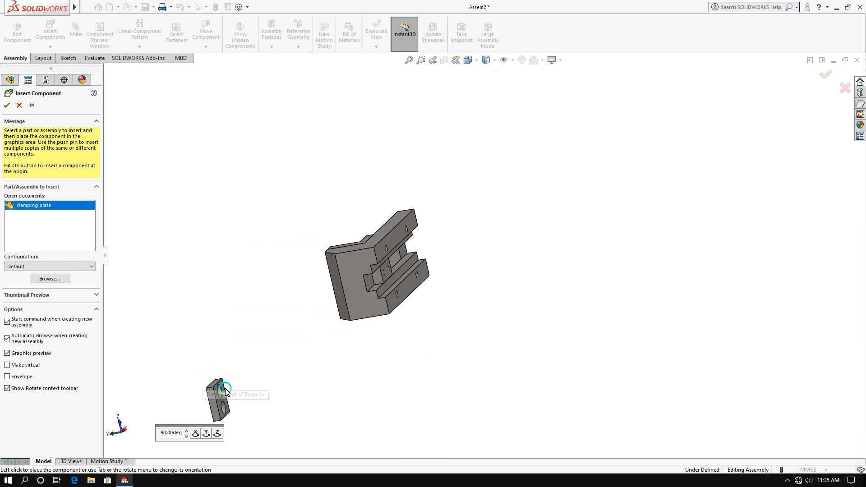
{"action": "scroll", "coordinate": [408, 271], "scroll_direction": "down", "scroll_amount": 3}
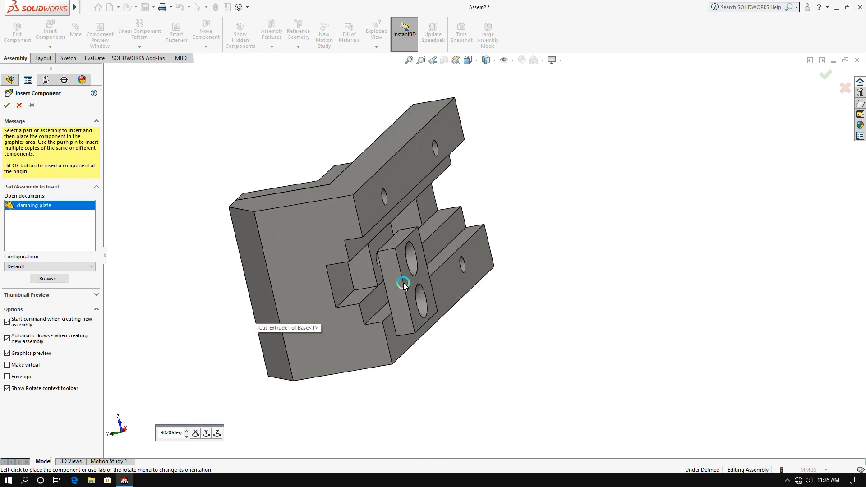
{"action": "mouse_move", "coordinate": [429, 333]}
{"action": "middle_mouse_down"}
{"action": "mouse_move", "coordinate": [442, 337]}
{"action": "mouse_move", "coordinate": [422, 336]}
{"action": "middle_mouse_up"}
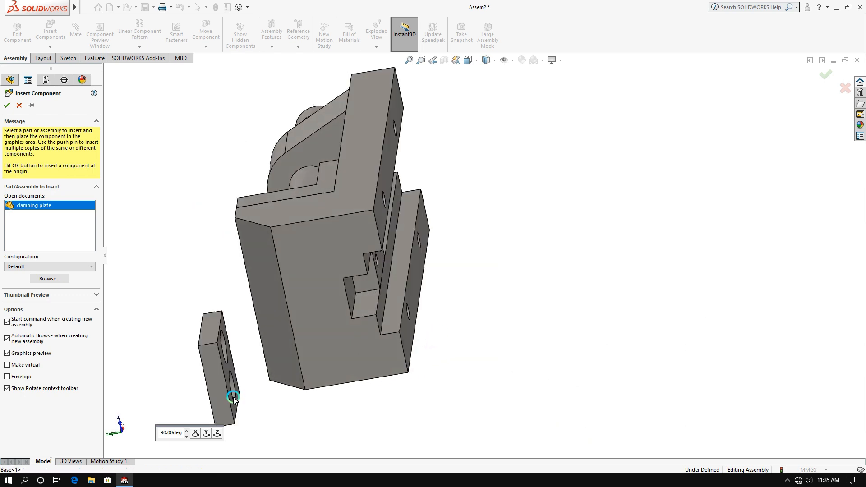
{"action": "left_click", "coordinate": [208, 433]}
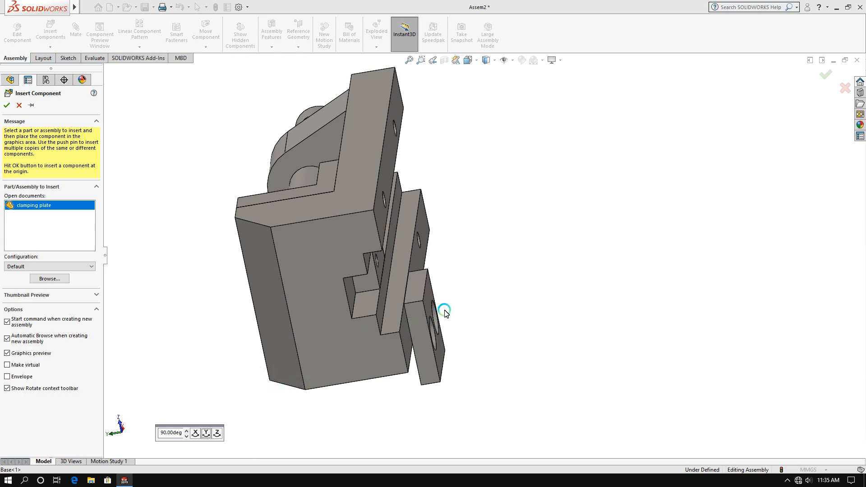
{"action": "left_click", "coordinate": [461, 304]}
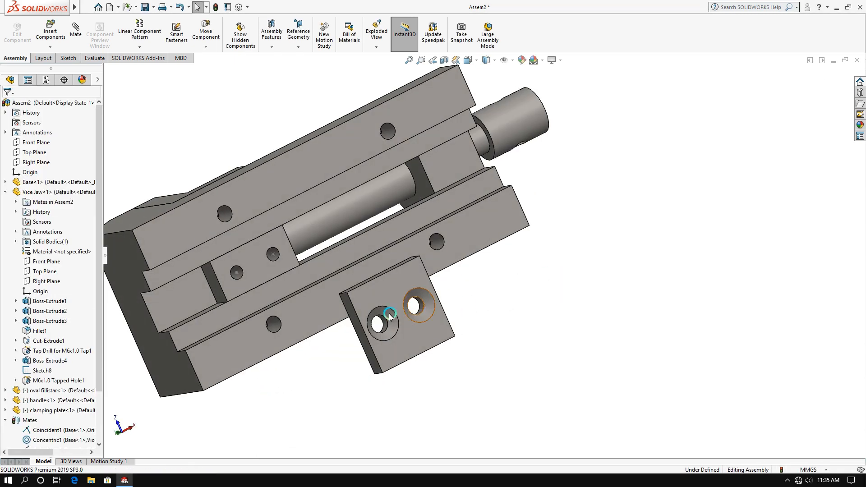
Add a concentric mate between one countersunk hole of the clamping plate and the matching tapped hole in the Vice Jaw
{"action": "left_click", "coordinate": [420, 308]}
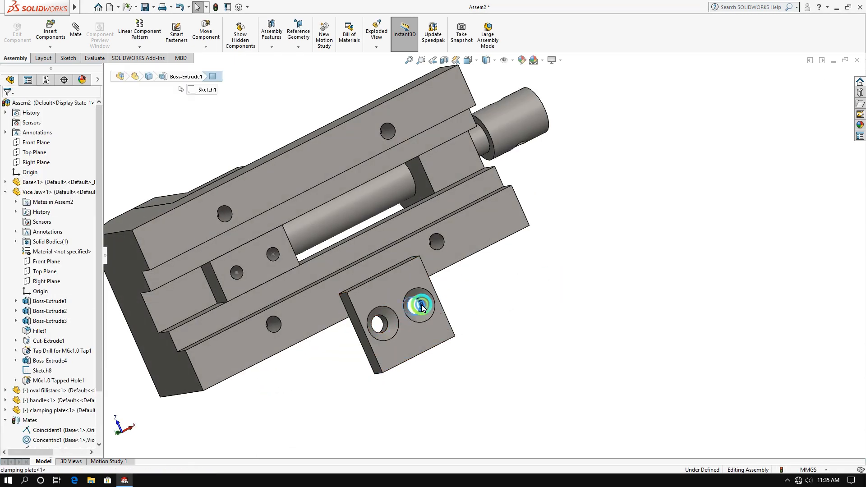
{"action": "left_click", "coordinate": [278, 256], "text": "ctrl"}
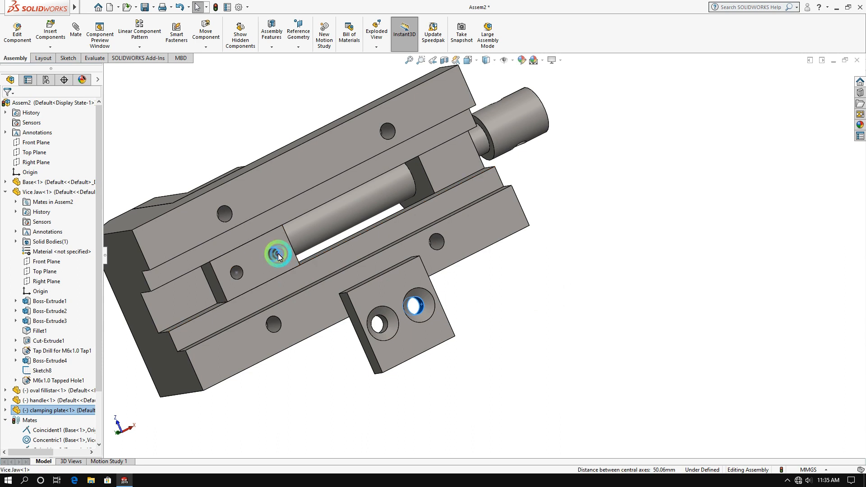
{"action": "left_click", "coordinate": [76, 29]}
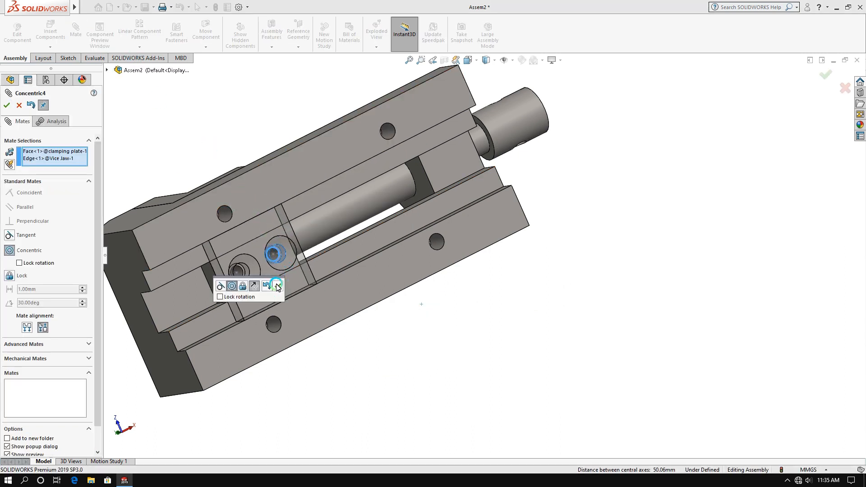
{"action": "left_click", "coordinate": [278, 286]}
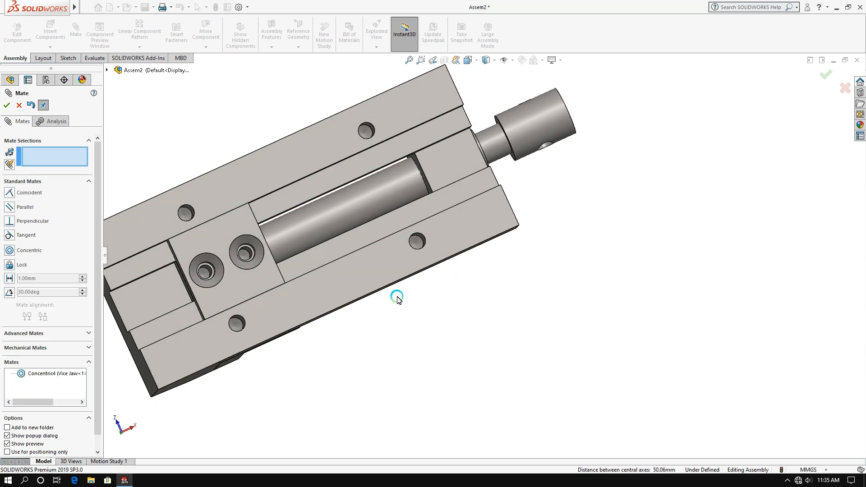
Pull the clamping plate clear of the jaw and add a coincident mate between its inner face and the Vice Jaw's underside face
{"action": "middle_click_drag", "start_coordinate": [397, 299], "coordinate": [418, 286]}
{"action": "left_click_drag", "start_coordinate": [265, 283], "coordinate": [344, 248]}
{"action": "middle_click_drag", "start_coordinate": [268, 220], "coordinate": [286, 221]}
{"action": "left_click_drag", "start_coordinate": [269, 242], "coordinate": [408, 212]}
{"action": "middle_click_drag", "start_coordinate": [362, 246], "coordinate": [349, 266]}
{"action": "left_click", "coordinate": [459, 219]}
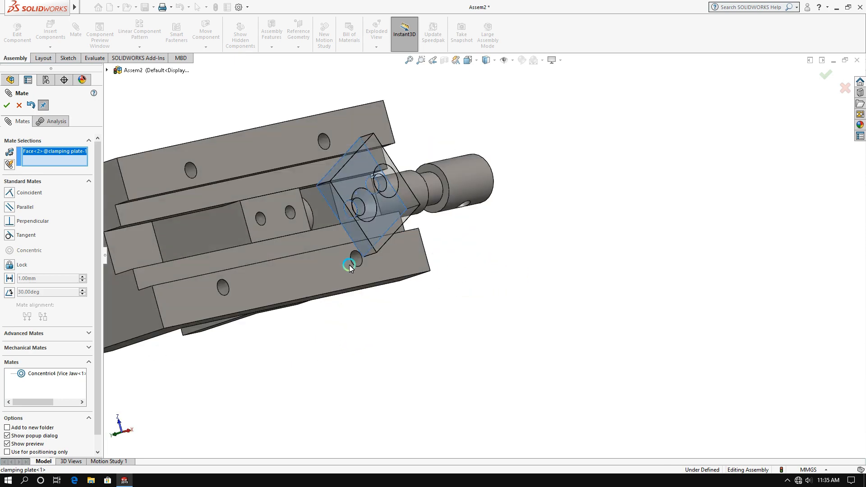
{"action": "left_click", "coordinate": [275, 229]}
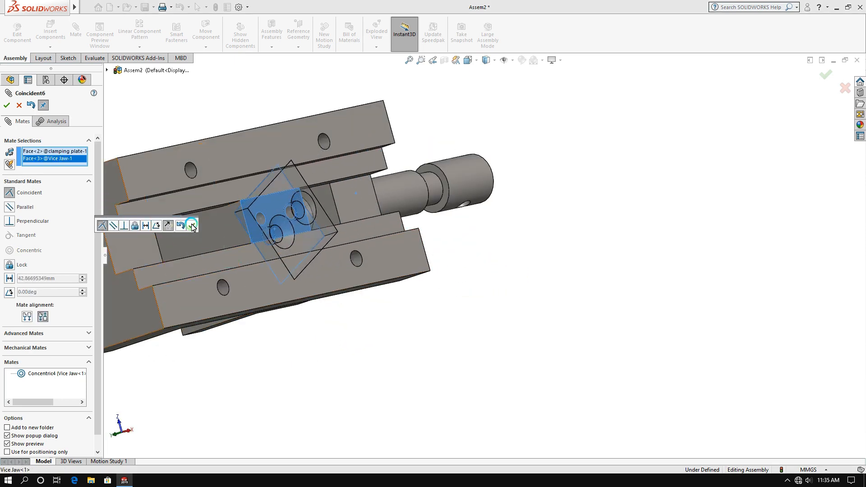
{"action": "left_click", "coordinate": [192, 226]}
Add a coincident mate between the clamping plate's side face and the adjacent side wall of the Base's underside channel
{"action": "left_click", "coordinate": [281, 258]}
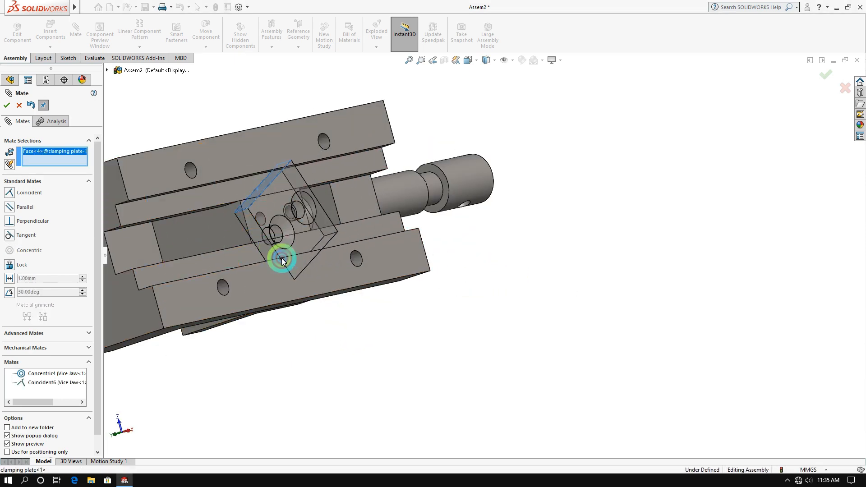
{"action": "middle_click_drag", "start_coordinate": [281, 258], "coordinate": [239, 178]}
{"action": "left_click", "coordinate": [201, 132]}
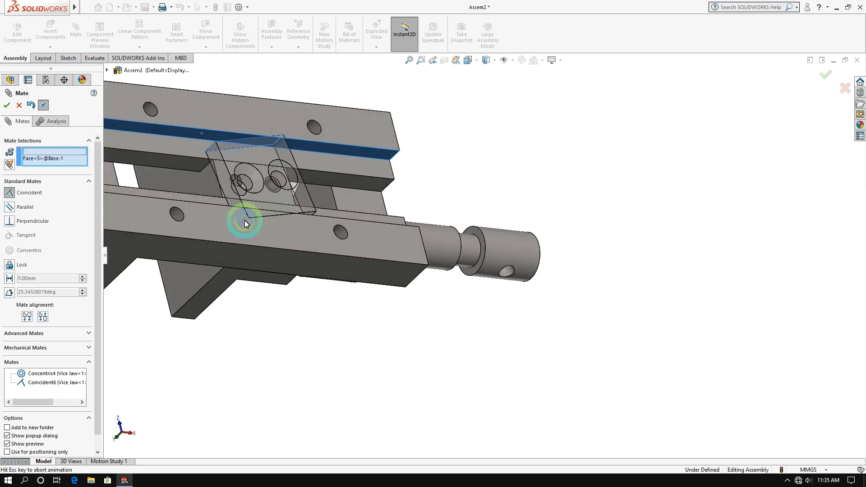
{"action": "left_click", "coordinate": [242, 234]}
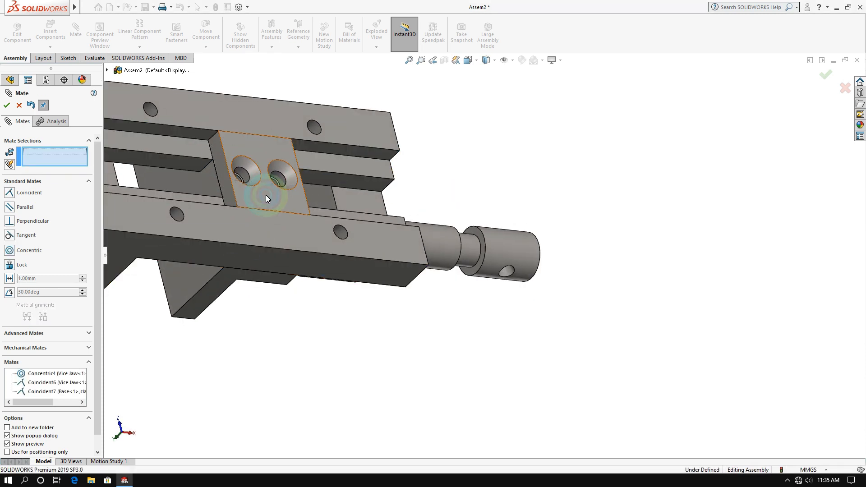
Move the handle back and forth along the Base to check how the jaw and clamping plate slide
{"action": "left_click_drag", "start_coordinate": [182, 210], "coordinate": [536, 250]}
{"action": "scroll", "coordinate": [490, 280], "scroll_direction": "up", "scroll_amount": 5}
{"action": "middle_click_drag", "start_coordinate": [490, 280], "coordinate": [448, 281]}
{"action": "left_click_drag", "start_coordinate": [541, 269], "coordinate": [391, 235]}
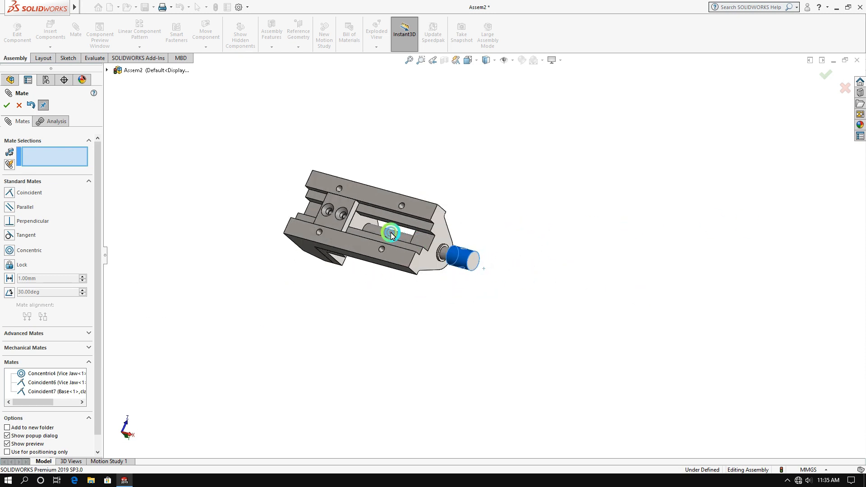
{"action": "scroll", "coordinate": [311, 184], "scroll_direction": "down", "scroll_amount": 4}
{"action": "scroll", "coordinate": [452, 306], "scroll_direction": "up", "scroll_amount": 2}
{"action": "scroll", "coordinate": [540, 257], "scroll_direction": "down", "scroll_amount": 2}
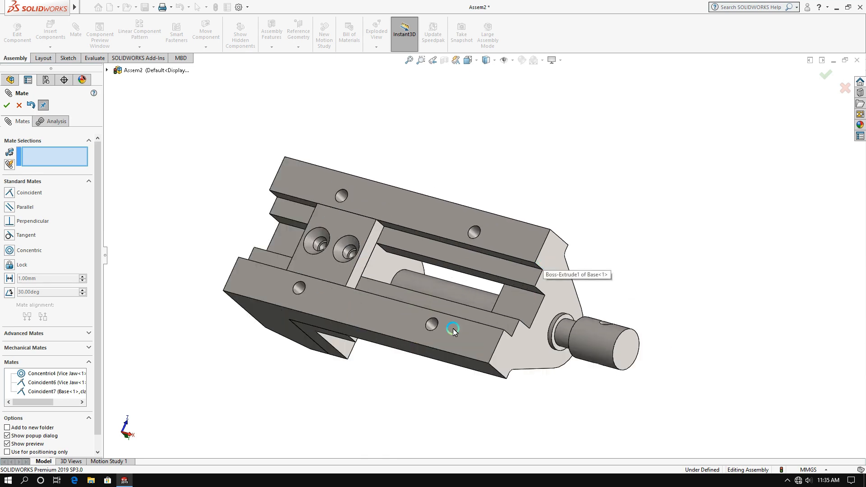
Insert the base plate part and place it beside the Base's underside
{"action": "left_click", "coordinate": [56, 34]}
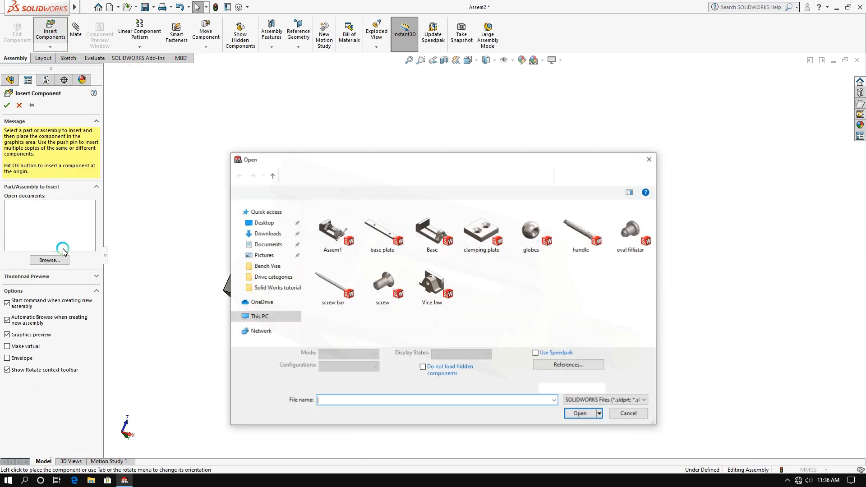
{"action": "double_click", "coordinate": [383, 232]}
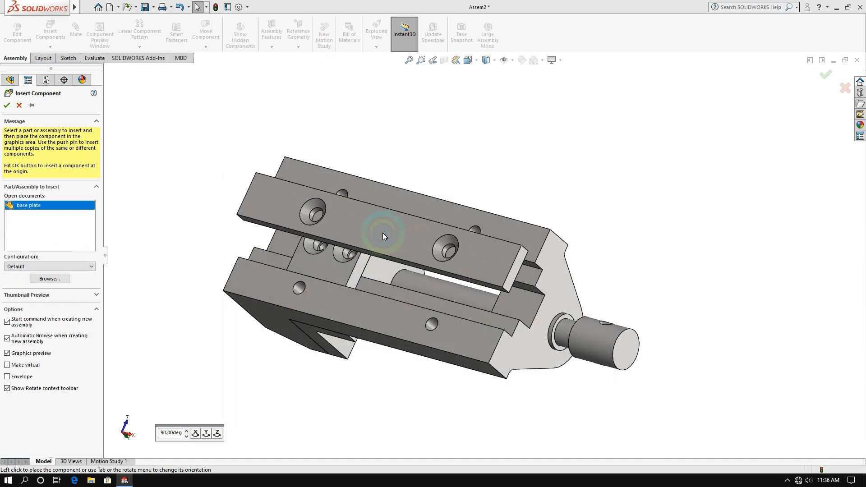
{"action": "left_click", "coordinate": [404, 204]}
{"action": "middle_click_drag", "start_coordinate": [521, 182], "coordinate": [522, 283]}
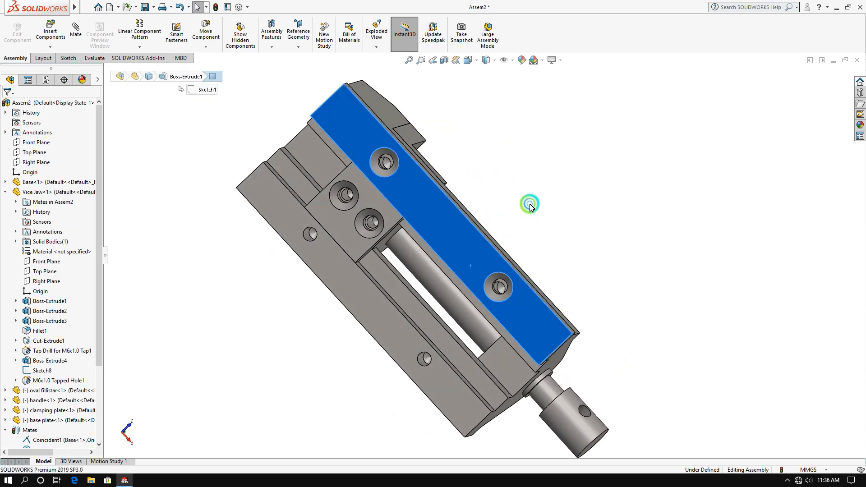
{"action": "left_click_drag", "start_coordinate": [528, 203], "coordinate": [580, 321]}
Add a coincident mate between the underside face of the Base's rail and the base plate's inner face
{"action": "left_click", "coordinate": [520, 311]}
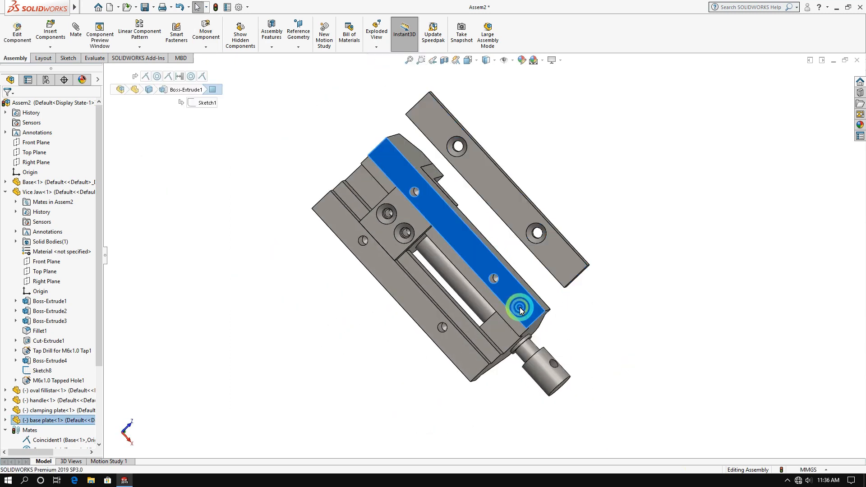
{"action": "middle_click_drag", "start_coordinate": [631, 212], "coordinate": [538, 243]}
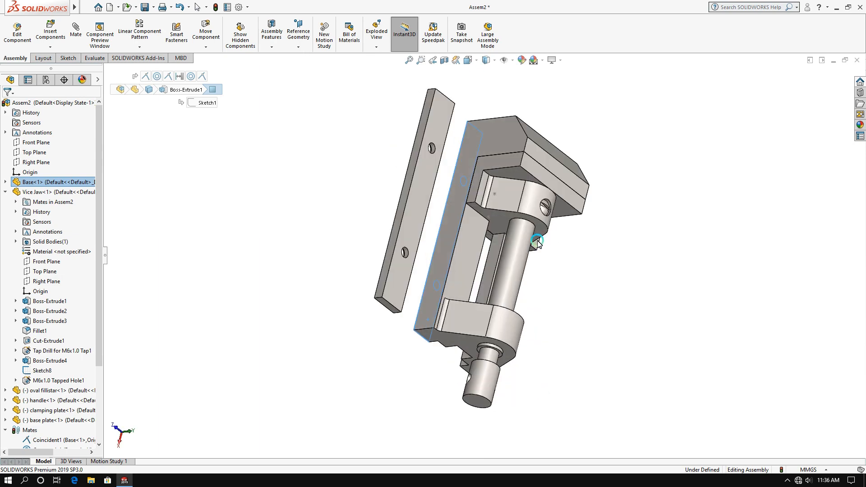
{"action": "left_click", "coordinate": [418, 225]}
{"action": "left_click", "coordinate": [62, 36]}
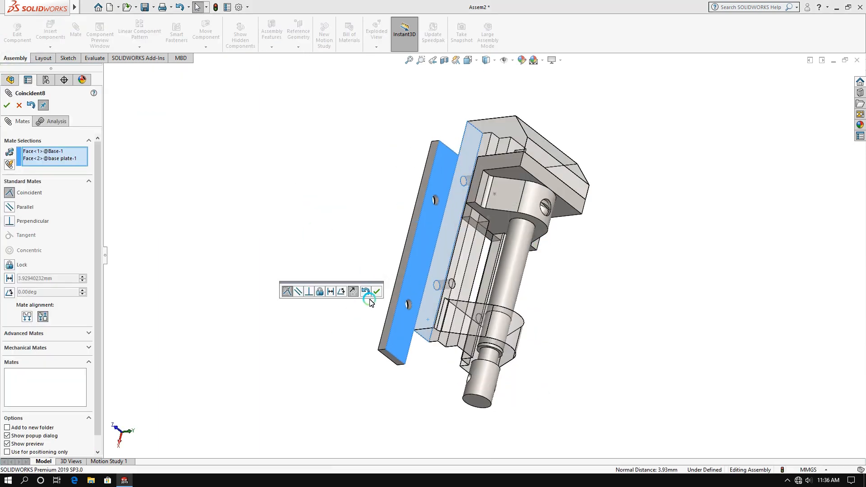
{"action": "left_click", "coordinate": [377, 293]}
Add a concentric mate between the Base's rail hole beside the clamping plate and the base plate's matching hole
{"action": "middle_click_drag", "start_coordinate": [323, 345], "coordinate": [443, 194]}
{"action": "scroll", "coordinate": [452, 190], "scroll_direction": "down", "scroll_amount": 5}
{"action": "left_click", "coordinate": [465, 175]}
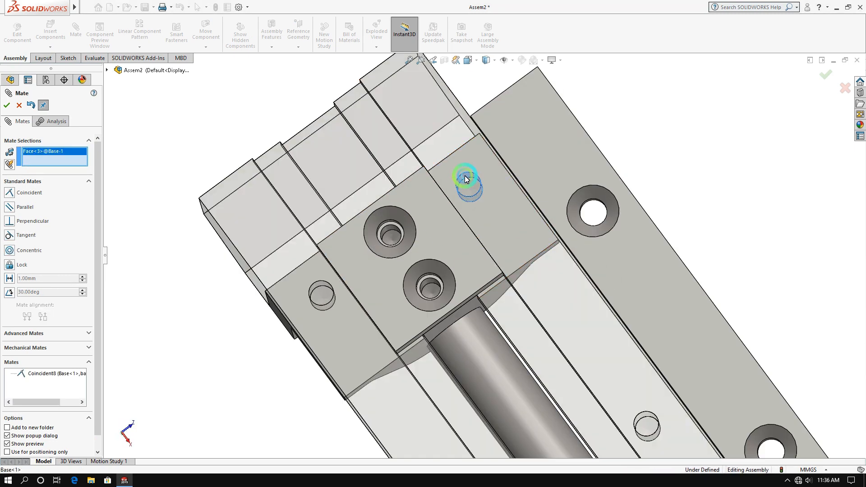
{"action": "left_click", "coordinate": [589, 206]}
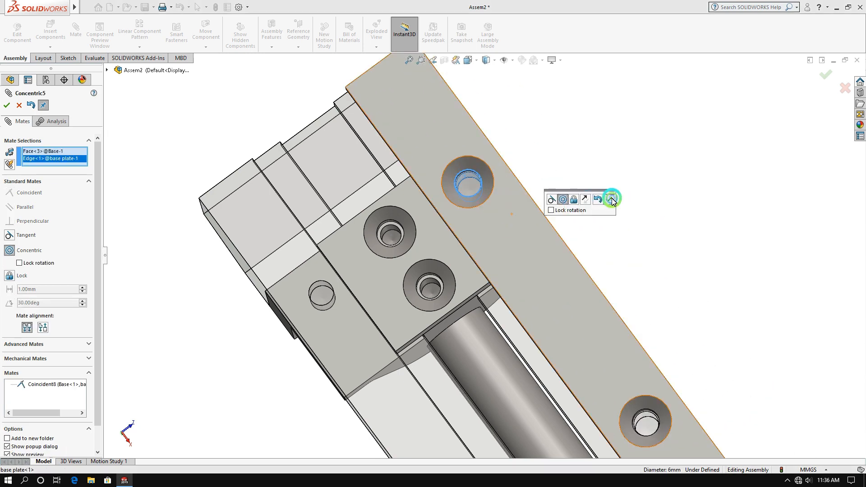
{"action": "left_click", "coordinate": [612, 202]}
Swing the base plate about its mated hole to uncover the second hole in the Base's rail
{"action": "middle_click_drag", "start_coordinate": [603, 317], "coordinate": [570, 251]}
{"action": "scroll", "coordinate": [610, 348], "scroll_direction": "up", "scroll_amount": 5}
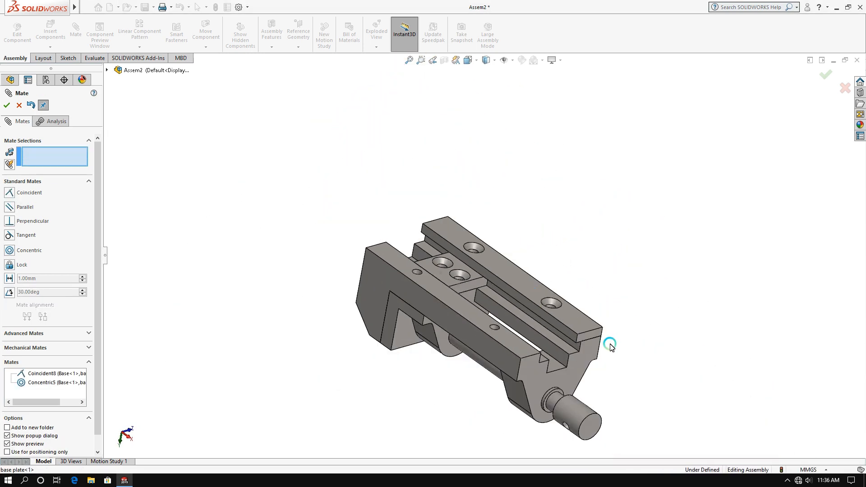
{"action": "middle_click_drag", "start_coordinate": [610, 347], "coordinate": [558, 322]}
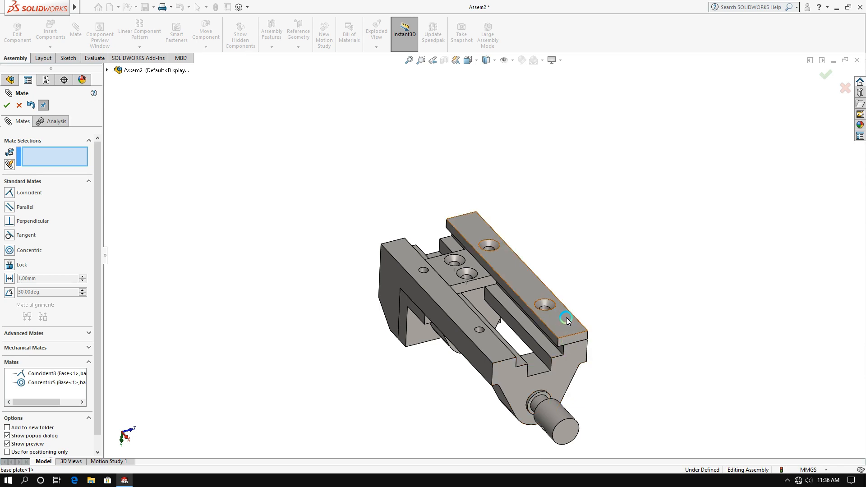
{"action": "left_click_drag", "start_coordinate": [521, 330], "coordinate": [562, 335]}
Add a concentric mate between the rail's second hole and the base plate's hole near the handle, and finish mating
{"action": "scroll", "coordinate": [558, 316], "scroll_direction": "down", "scroll_amount": 2}
{"action": "scroll", "coordinate": [556, 312], "scroll_direction": "down", "scroll_amount": 4}
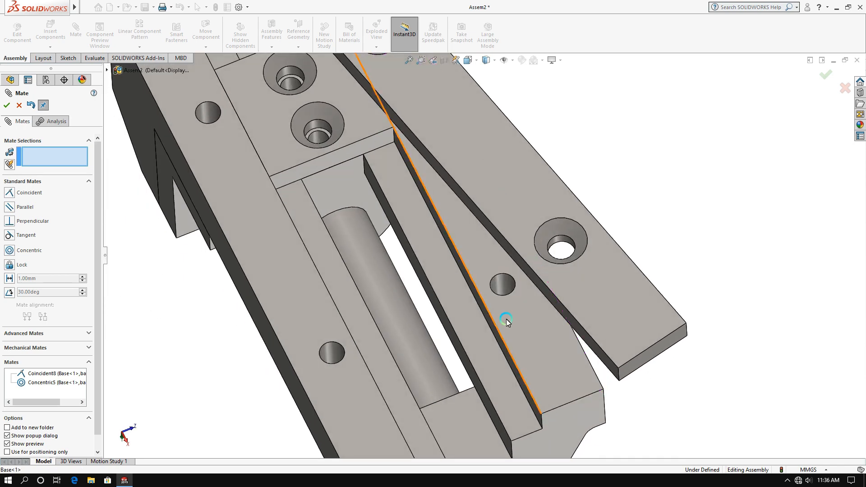
{"action": "left_click", "coordinate": [504, 283]}
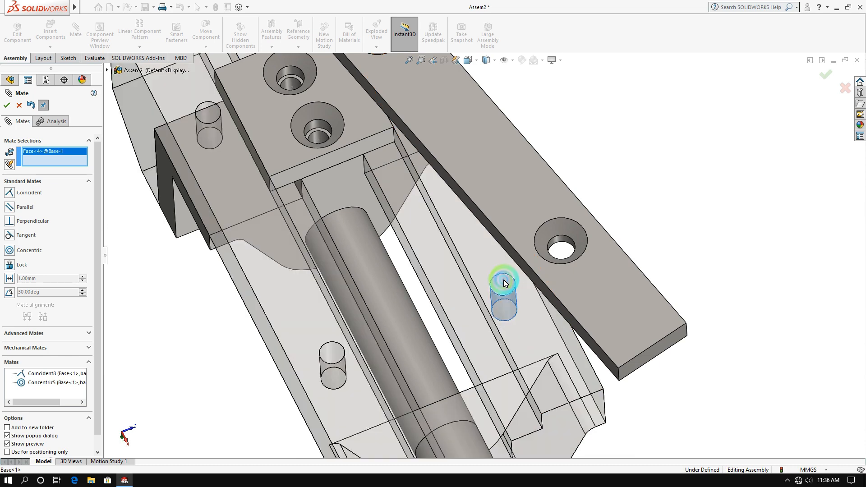
{"action": "left_click", "coordinate": [567, 241]}
{"action": "left_click", "coordinate": [646, 286]}
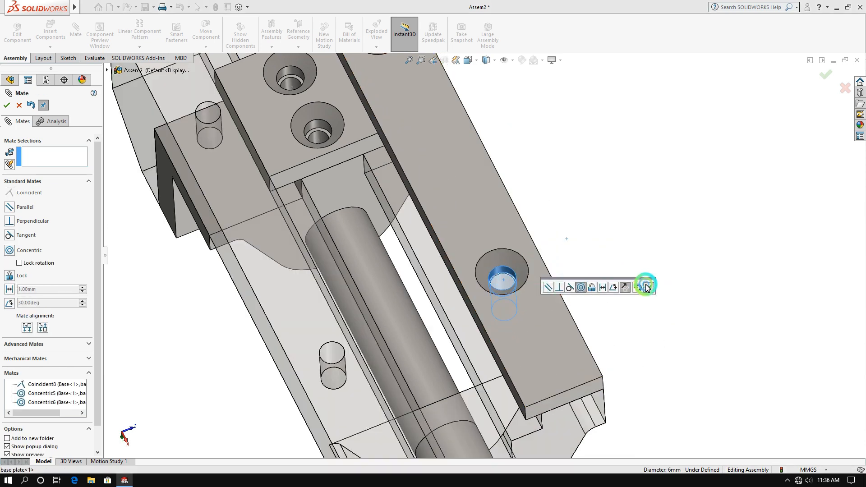
{"action": "left_click", "coordinate": [564, 314]}
{"action": "scroll", "coordinate": [478, 346], "scroll_direction": "up", "scroll_amount": 8}
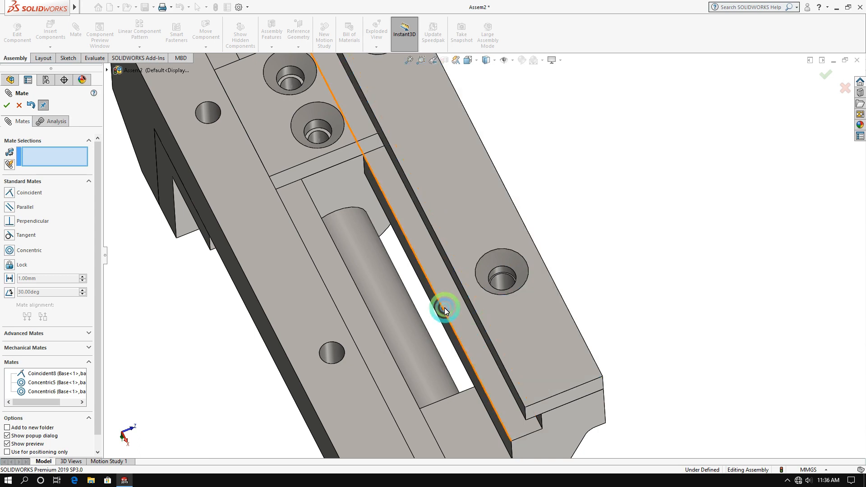
{"action": "mouse_move", "coordinate": [498, 328]}
{"action": "left_mouse_down"}
{"action": "mouse_move", "coordinate": [531, 420]}
{"action": "mouse_move", "coordinate": [498, 324]}
{"action": "left_mouse_up"}
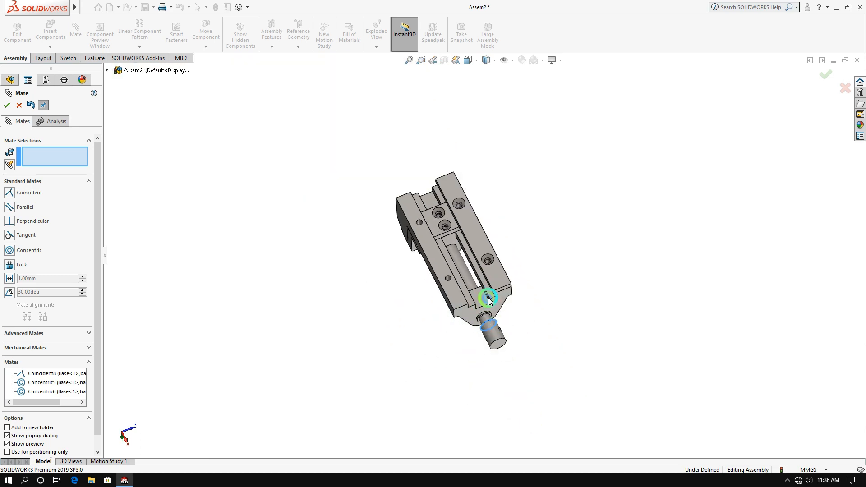
{"action": "scroll", "coordinate": [474, 265], "scroll_direction": "up", "scroll_amount": 2}
{"action": "scroll", "coordinate": [481, 232], "scroll_direction": "down", "scroll_amount": 4}
{"action": "key", "text": "Escape"}
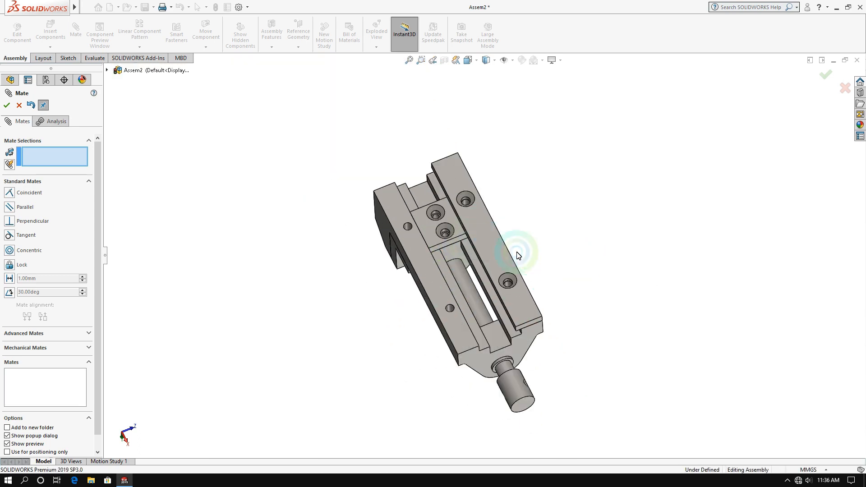
Create a second copy of the base plate and place it beside the Base's opposite rail
{"action": "left_click_drag", "start_coordinate": [501, 244], "coordinate": [375, 288], "text": "ctrl"}
{"action": "left_click_drag", "start_coordinate": [491, 254], "coordinate": [331, 283], "text": "ctrl"}
{"action": "scroll", "coordinate": [393, 296], "scroll_direction": "down", "scroll_amount": 5}
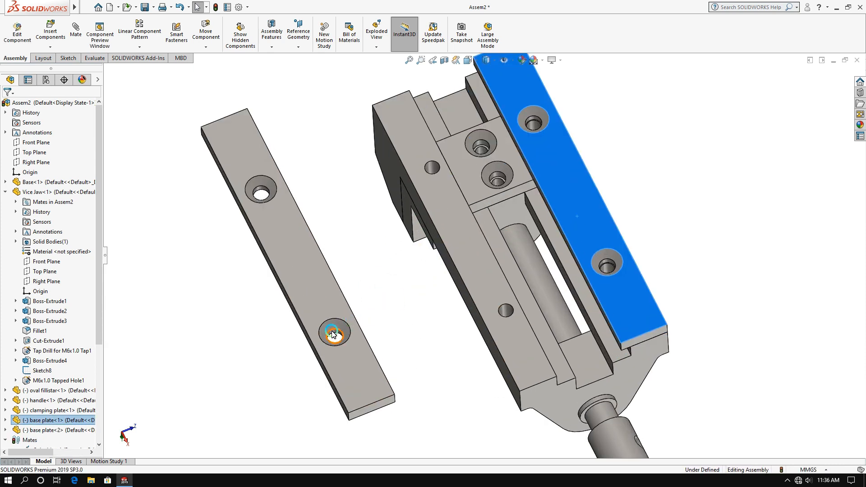
{"action": "left_click", "coordinate": [334, 333]}
{"action": "left_click", "coordinate": [507, 311], "text": "ctrl"}
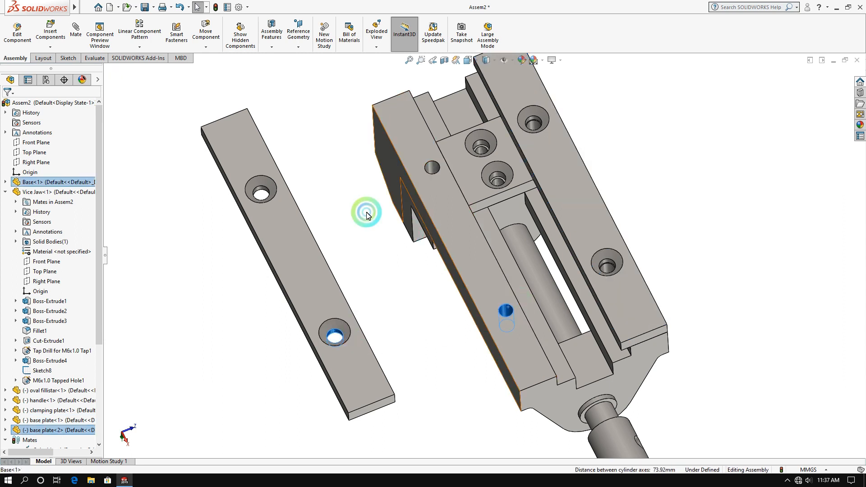
{"action": "left_click", "coordinate": [70, 29]}
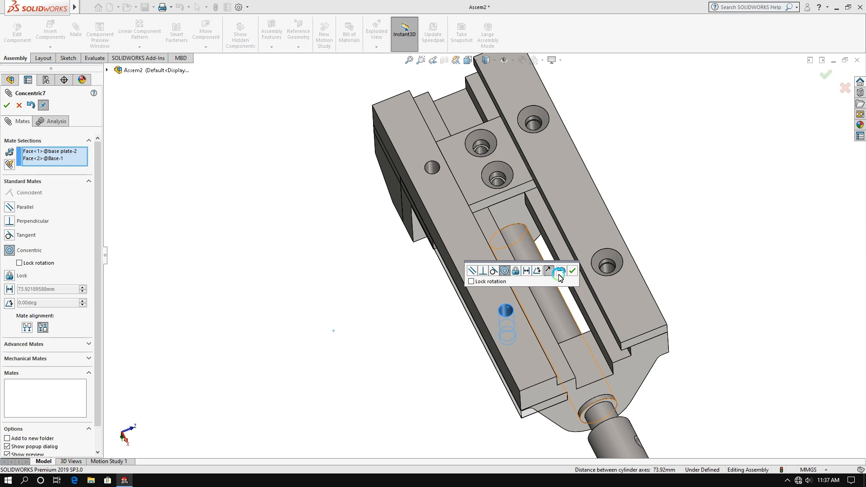
{"action": "left_click", "coordinate": [548, 272]}
{"action": "left_click", "coordinate": [548, 272]}
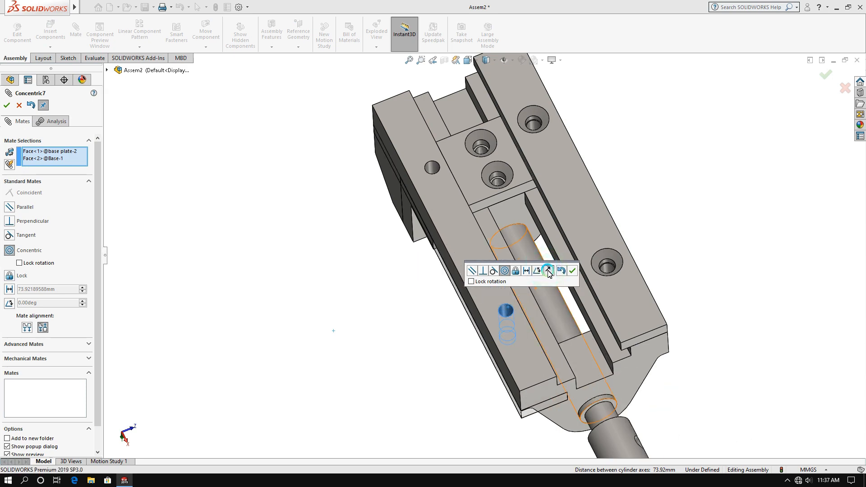
{"action": "key", "text": "Escape"}
{"action": "key", "text": "Escape"}
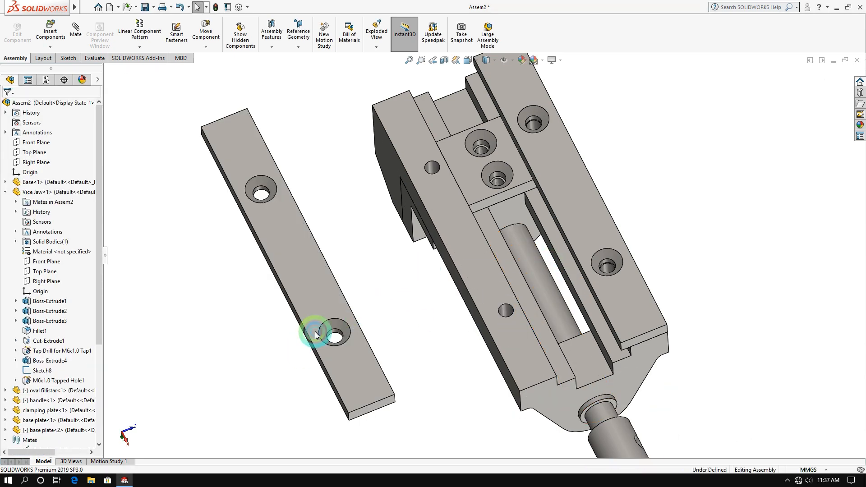
Add a coincident mate between the copied base plate's inner face and the underside face of the Base's opposite rail
{"action": "middle_click_drag", "start_coordinate": [315, 332], "coordinate": [405, 211]}
{"action": "left_click", "coordinate": [242, 320]}
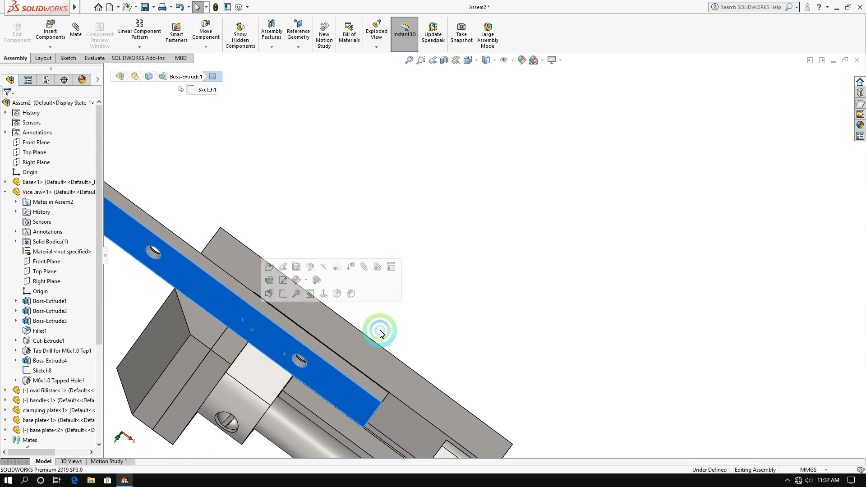
{"action": "middle_click_drag", "start_coordinate": [380, 330], "coordinate": [256, 405]}
{"action": "left_click", "coordinate": [368, 342]}
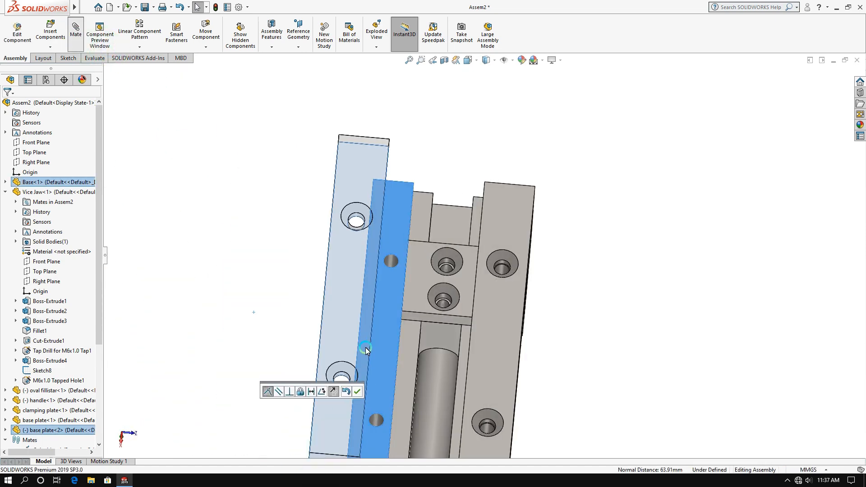
{"action": "left_click", "coordinate": [357, 392]}
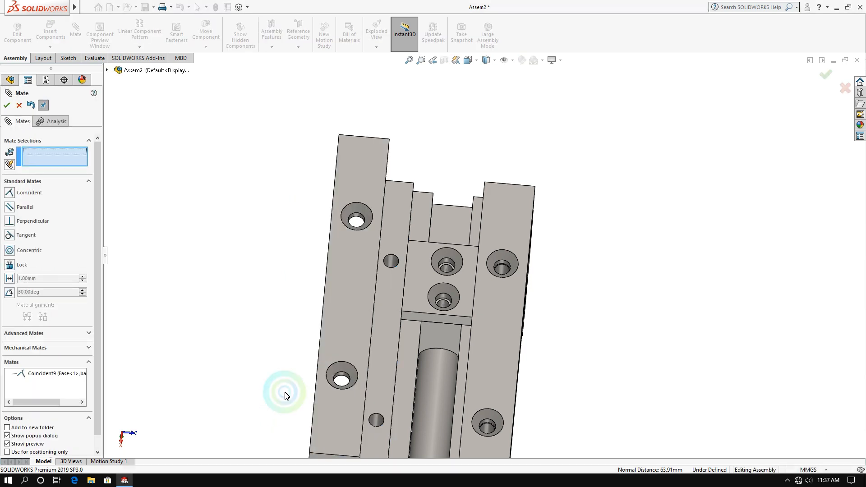
Add a concentric mate between the copied base plate's hole nearest the handle and the matching hole in the Base's rail
{"action": "left_click", "coordinate": [343, 378]}
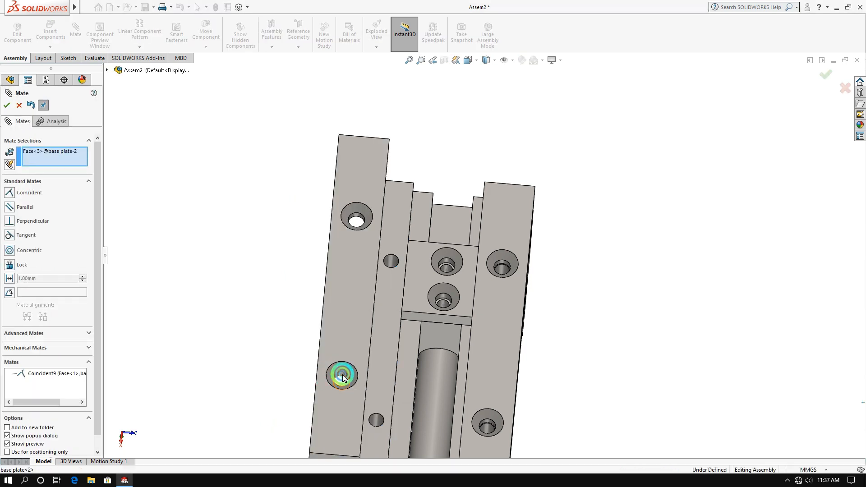
{"action": "left_click", "coordinate": [377, 419]}
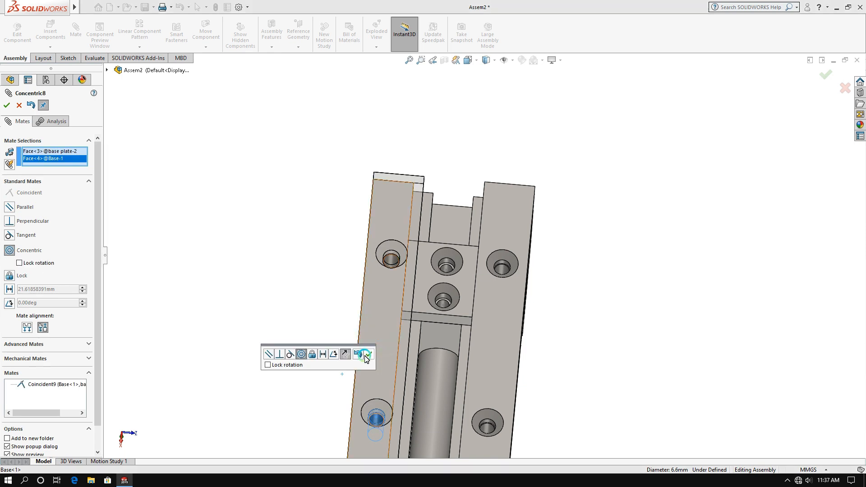
{"action": "left_click", "coordinate": [359, 355]}
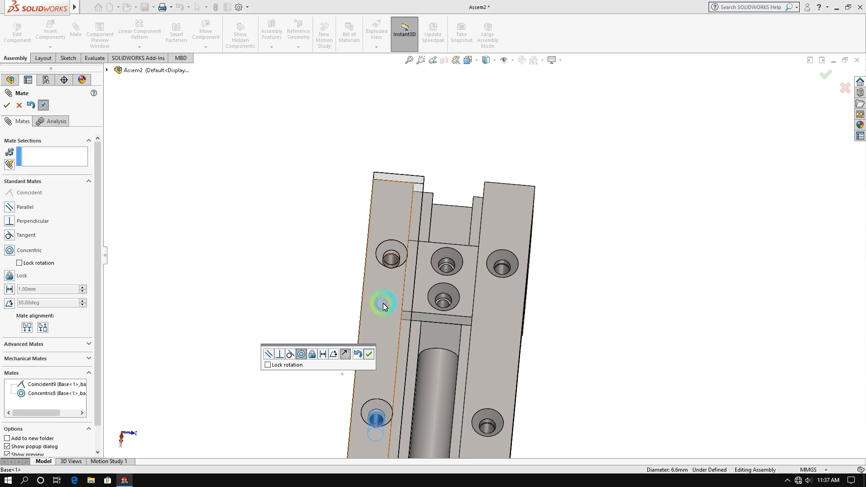
Add a concentric mate between the copied base plate's other hole and the Base rail's hole beneath it, and finish mating
{"action": "left_click", "coordinate": [393, 255]}
{"action": "left_click", "coordinate": [391, 256]}
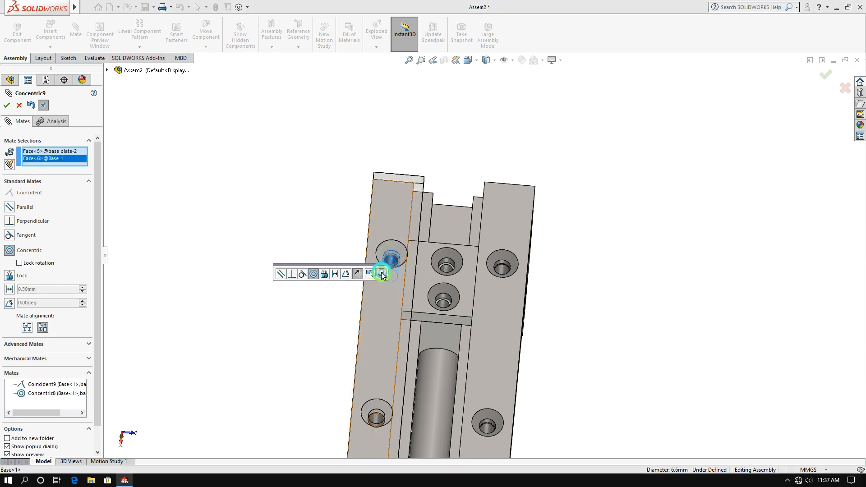
{"action": "left_click", "coordinate": [382, 274]}
{"action": "middle_click_drag", "start_coordinate": [361, 349], "coordinate": [361, 285]}
{"action": "scroll", "coordinate": [361, 282], "scroll_direction": "down", "scroll_amount": 3}
{"action": "scroll", "coordinate": [364, 283], "scroll_direction": "up", "scroll_amount": 3}
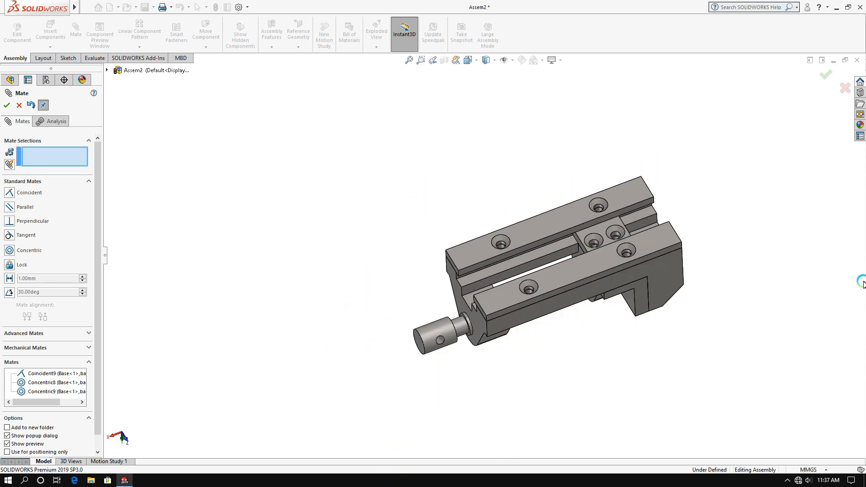
{"action": "scroll", "coordinate": [725, 301], "scroll_direction": "down", "scroll_amount": 3}
{"action": "scroll", "coordinate": [638, 308], "scroll_direction": "up", "scroll_amount": 3}
{"action": "left_click", "coordinate": [13, 109]}
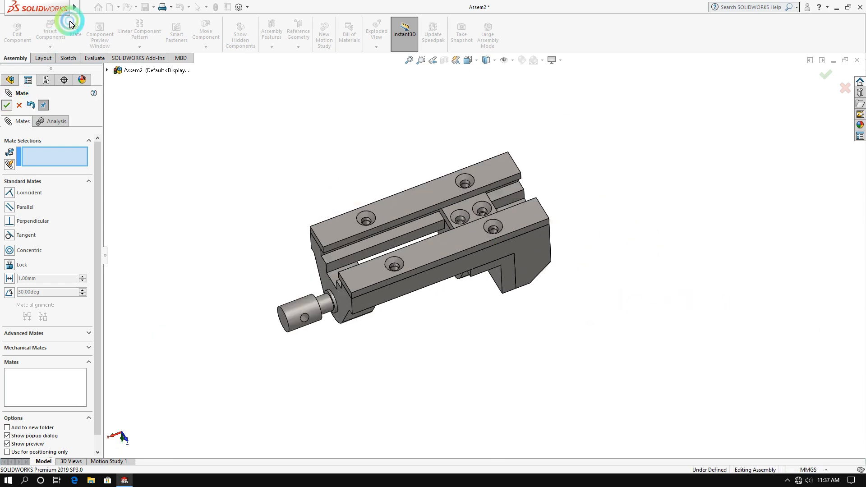
Insert the screw part, rotate it 90° about X and place it beside the vise assembly
{"action": "left_click", "coordinate": [50, 31]}
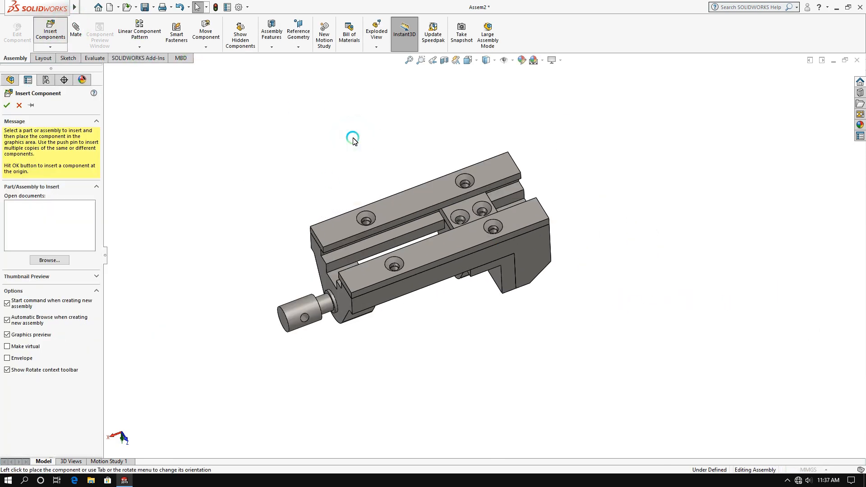
{"action": "double_click", "coordinate": [380, 287]}
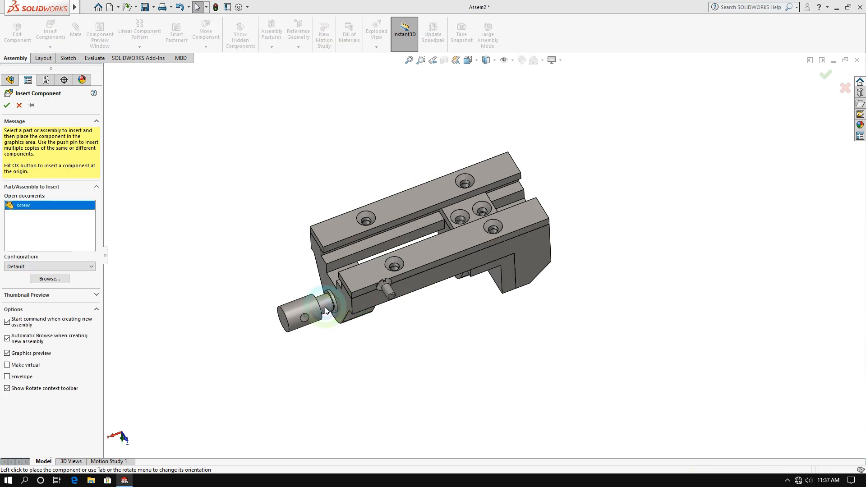
{"action": "left_click", "coordinate": [325, 310]}
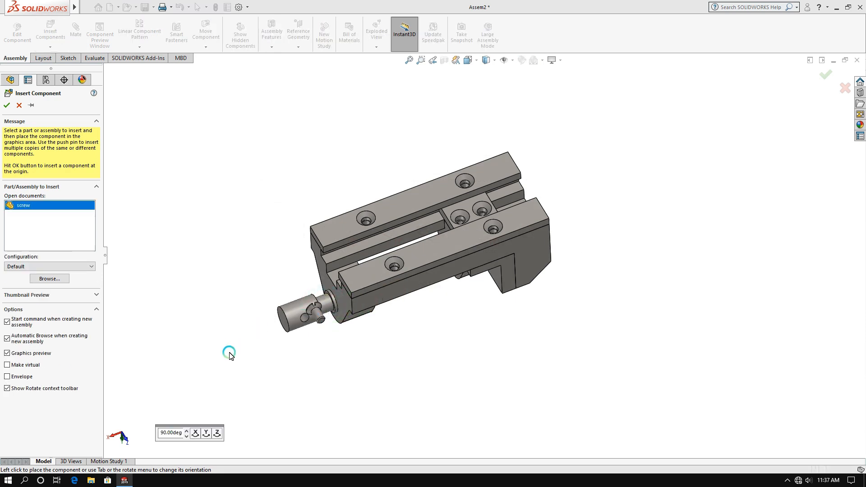
{"action": "left_click", "coordinate": [195, 434]}
{"action": "left_click", "coordinate": [251, 257]}
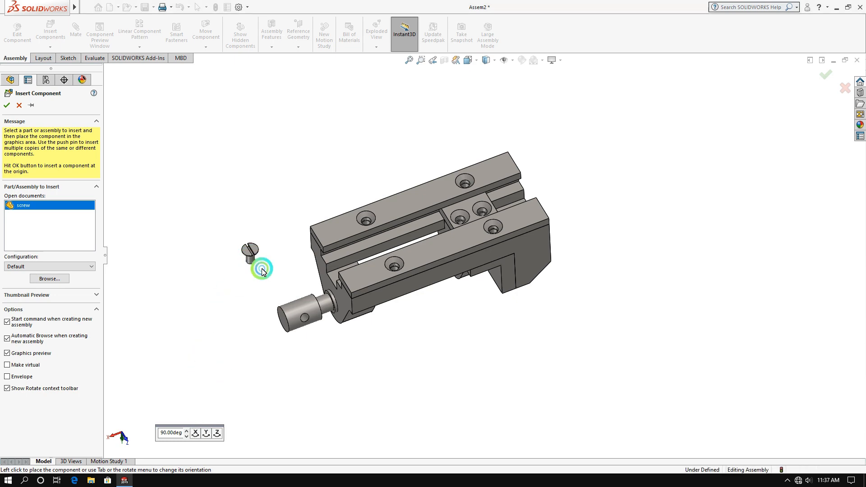
Create three copies of the inserted screw and place them around it beside the vise
{"action": "scroll", "coordinate": [263, 267], "scroll_direction": "down", "scroll_amount": 3}
{"action": "scroll", "coordinate": [326, 247], "scroll_direction": "up", "scroll_amount": 2}
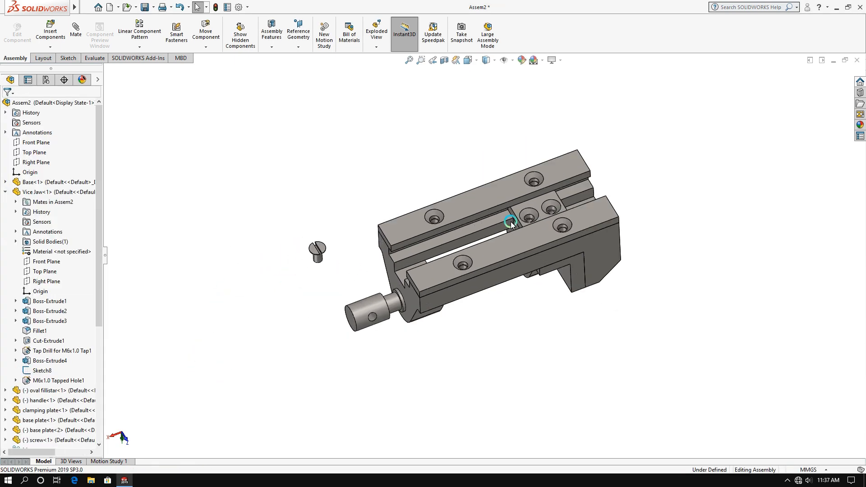
{"action": "scroll", "coordinate": [561, 216], "scroll_direction": "down", "scroll_amount": 2}
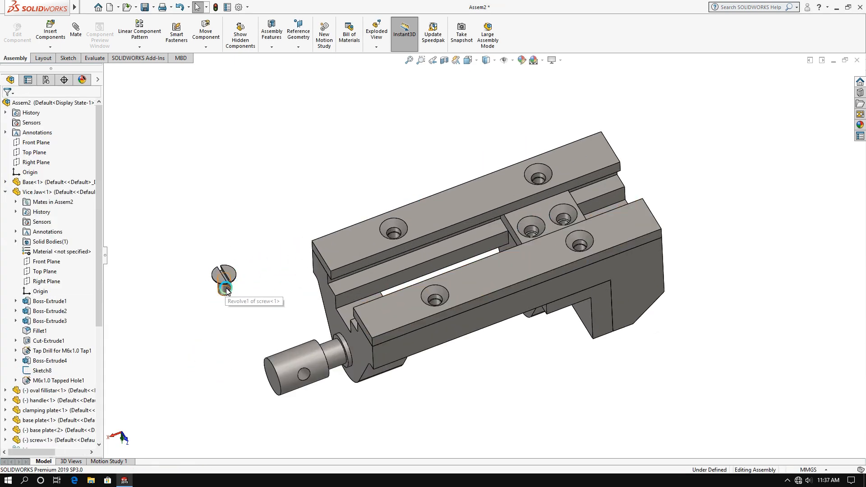
{"action": "left_click", "coordinate": [227, 292]}
{"action": "left_click", "coordinate": [212, 207]}
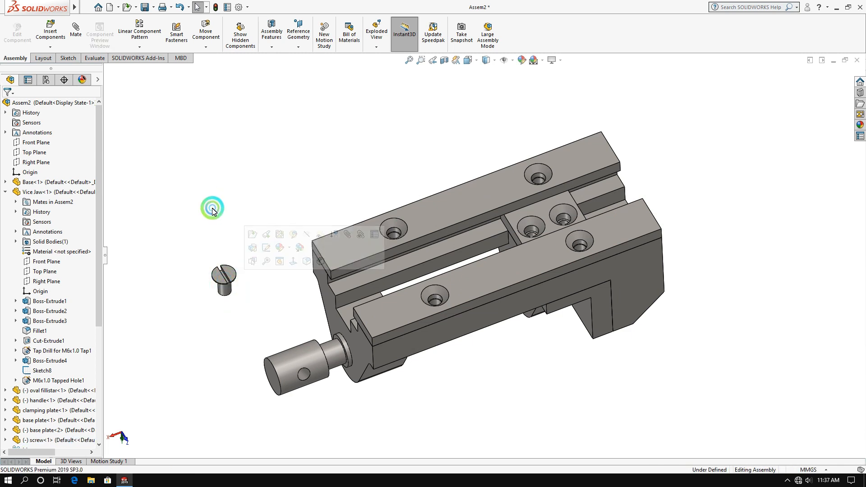
{"action": "left_click_drag", "start_coordinate": [225, 290], "coordinate": [287, 225], "text": "ctrl"}
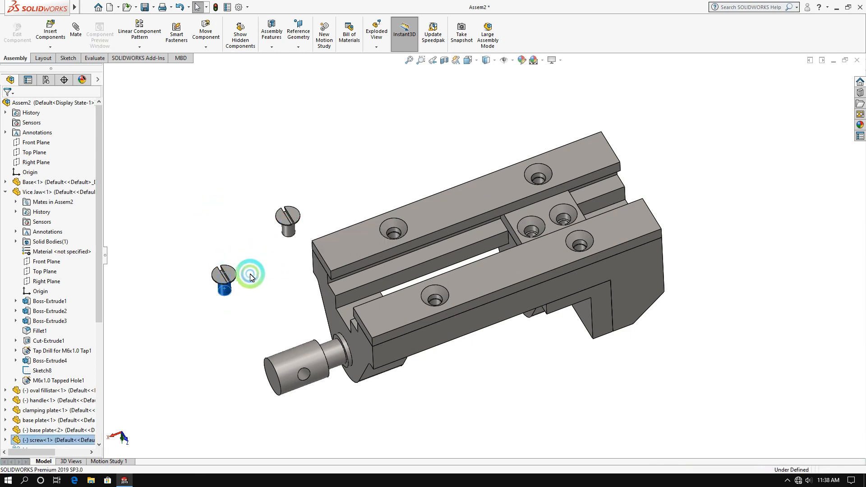
{"action": "left_click_drag", "start_coordinate": [227, 288], "coordinate": [282, 270], "text": "ctrl"}
{"action": "left_click", "coordinate": [233, 290]}
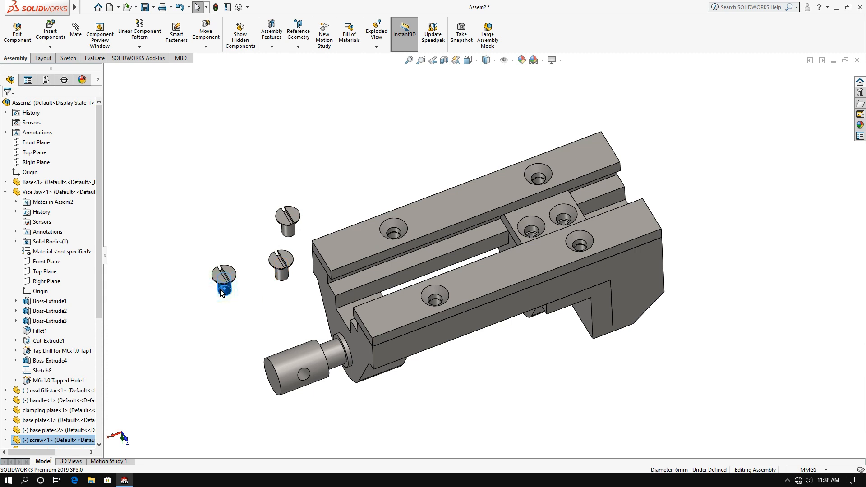
{"action": "left_click_drag", "start_coordinate": [224, 289], "coordinate": [236, 332], "text": "ctrl"}
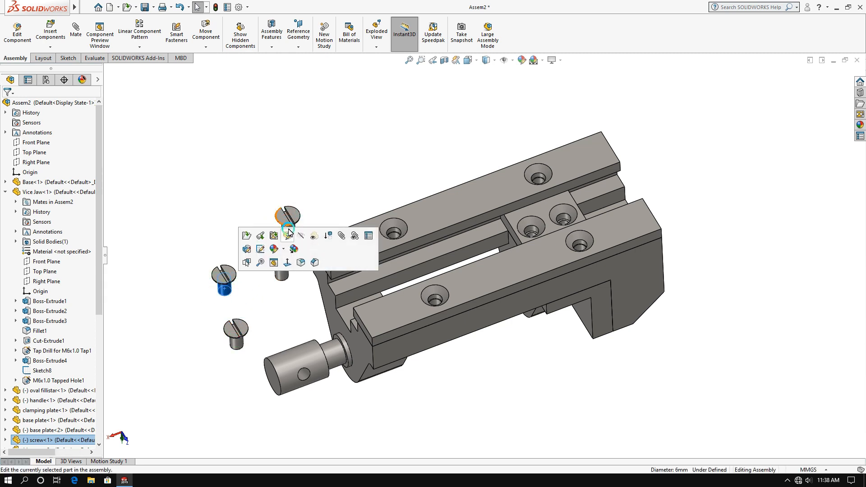
Rearrange the loose screws and create three more copies beside the vise
{"action": "left_click", "coordinate": [309, 187]}
{"action": "left_click_drag", "start_coordinate": [290, 230], "coordinate": [342, 212]}
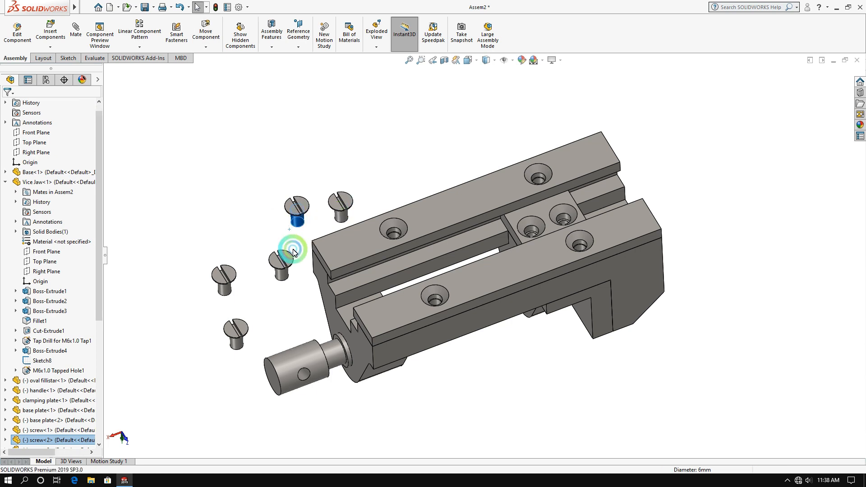
{"action": "left_click_drag", "start_coordinate": [279, 277], "coordinate": [272, 314]}
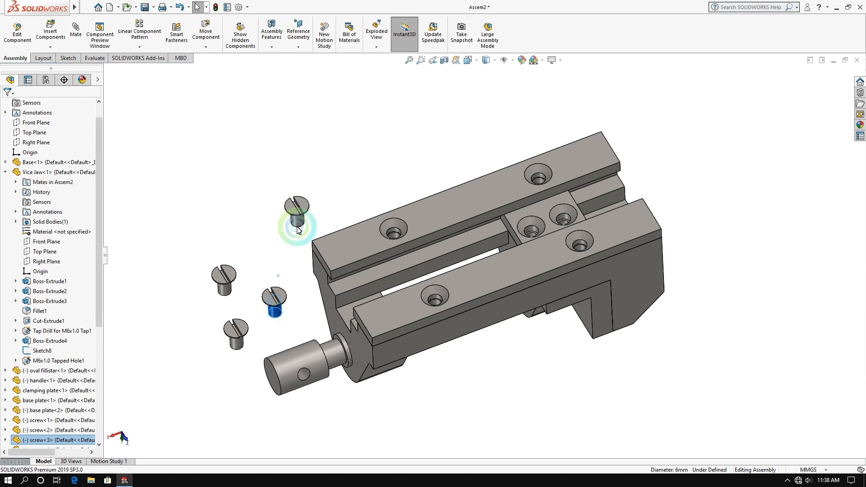
{"action": "left_click_drag", "start_coordinate": [299, 226], "coordinate": [283, 263], "text": "ctrl"}
{"action": "left_click_drag", "start_coordinate": [267, 221], "coordinate": [311, 206], "text": "ctrl"}
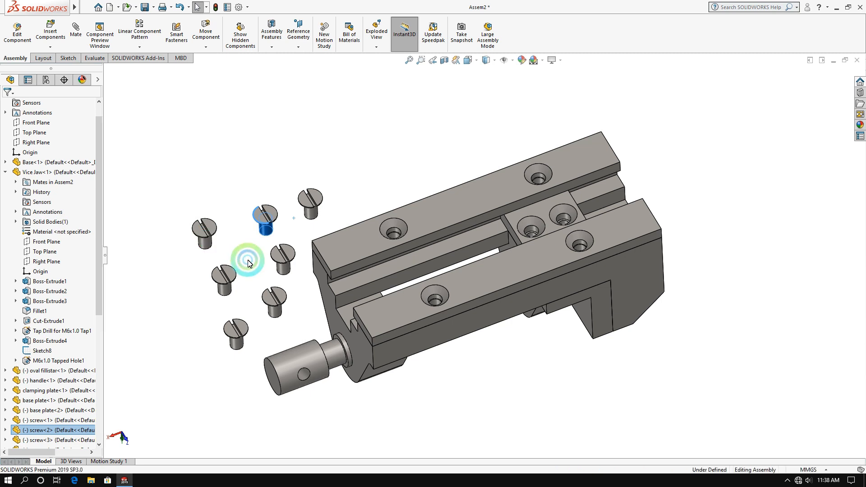
Delete the extra loose screw closest to the handle-side end
{"action": "left_click", "coordinate": [364, 166]}
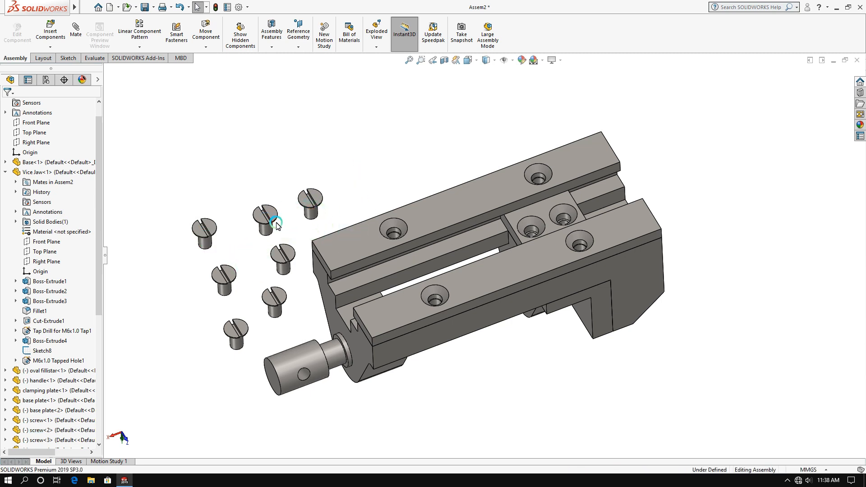
{"action": "left_click", "coordinate": [235, 343]}
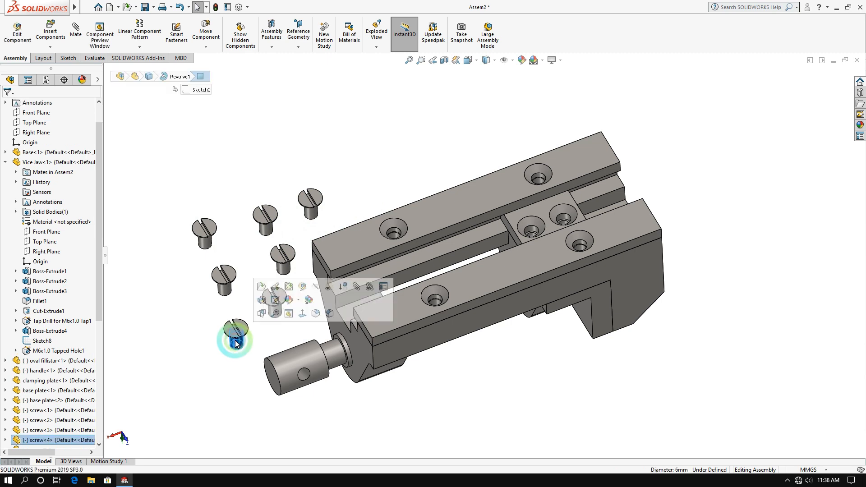
{"action": "key", "text": "Delete"}
{"action": "left_click", "coordinate": [495, 198]}
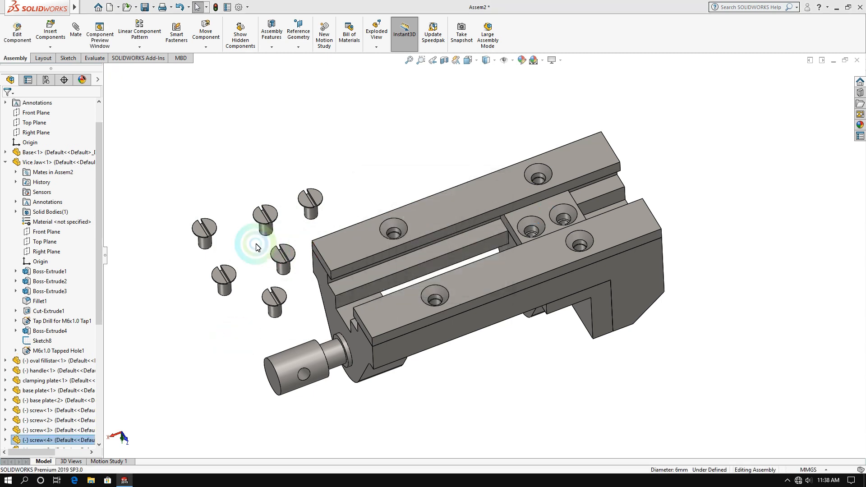
Mate a screw concentric with the second base plate's hole nearest the handle, and its head coincident with that plate's outer face
{"action": "left_click", "coordinate": [208, 240]}
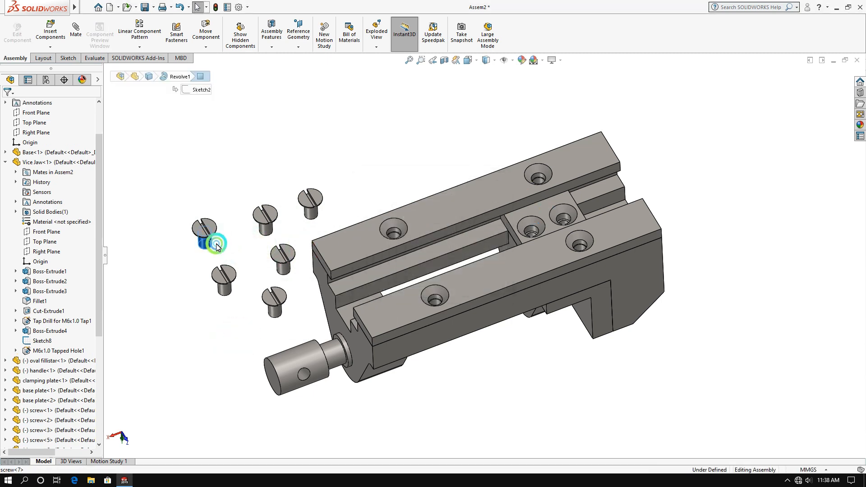
{"action": "left_click", "coordinate": [395, 238]}
{"action": "left_click", "coordinate": [77, 30]}
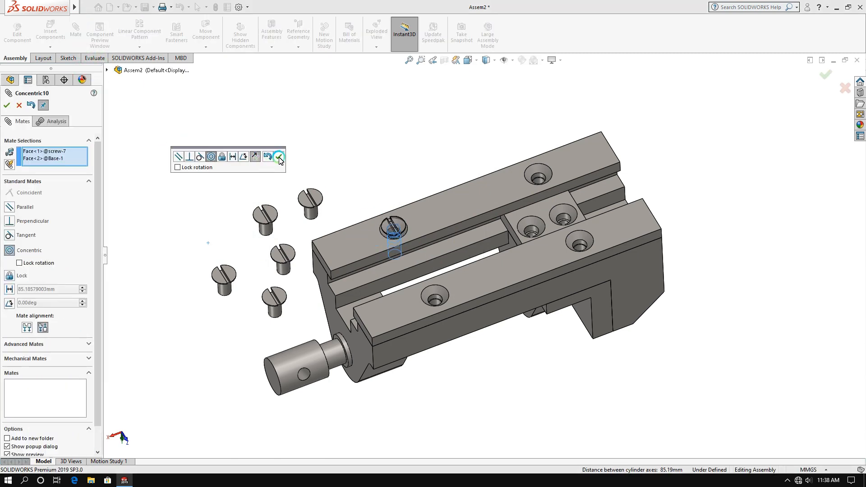
{"action": "left_click", "coordinate": [279, 157]}
{"action": "scroll", "coordinate": [400, 226], "scroll_direction": "down", "scroll_amount": 5}
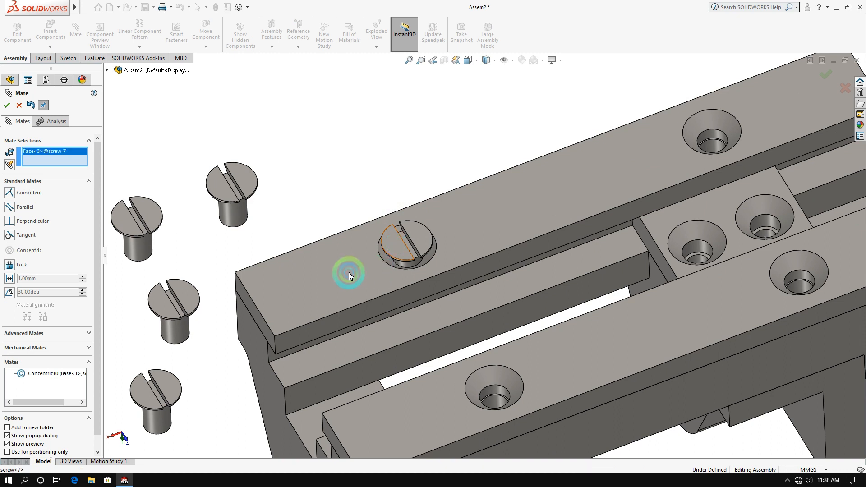
{"action": "left_click", "coordinate": [349, 273]}
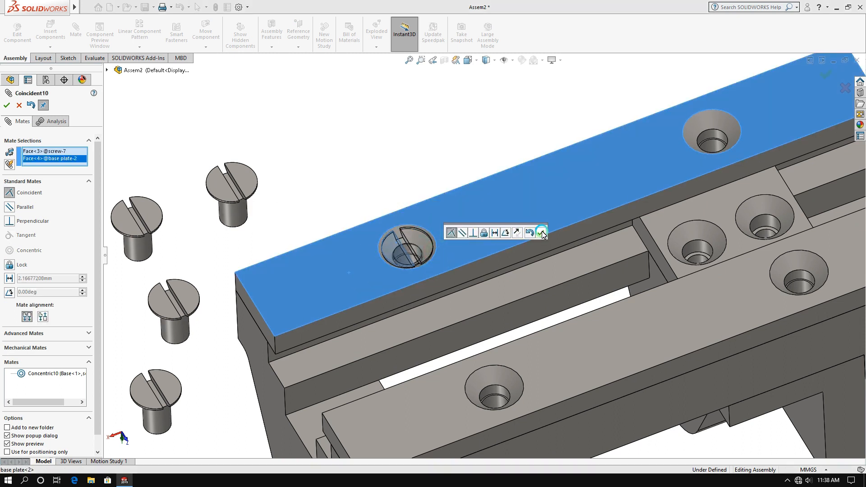
{"action": "left_click", "coordinate": [541, 233]}
Add a concentric mate between another loose screw's shank and the Base hole under the second base plate's far hole
{"action": "left_click", "coordinate": [232, 208]}
{"action": "left_click", "coordinate": [714, 144]}
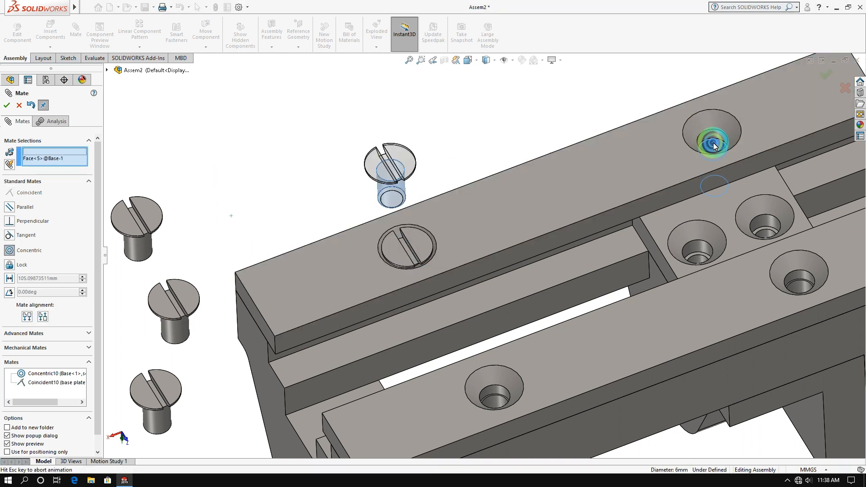
{"action": "left_click", "coordinate": [854, 137]}
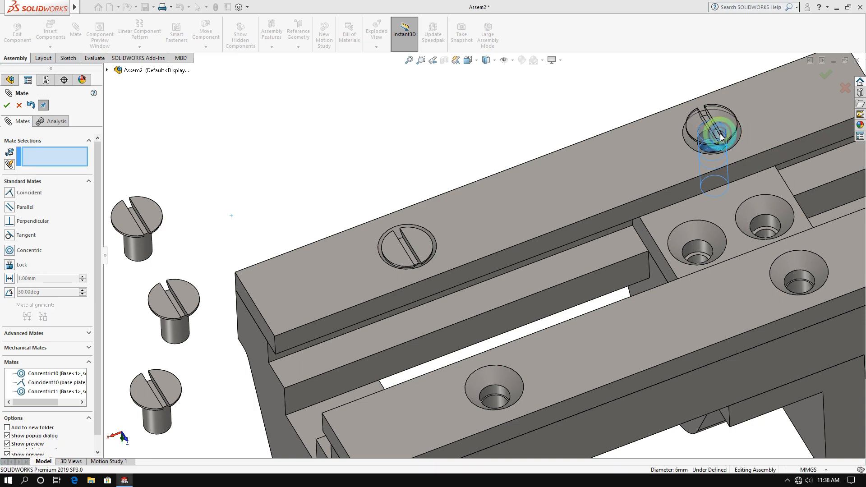
{"action": "left_click", "coordinate": [672, 158]}
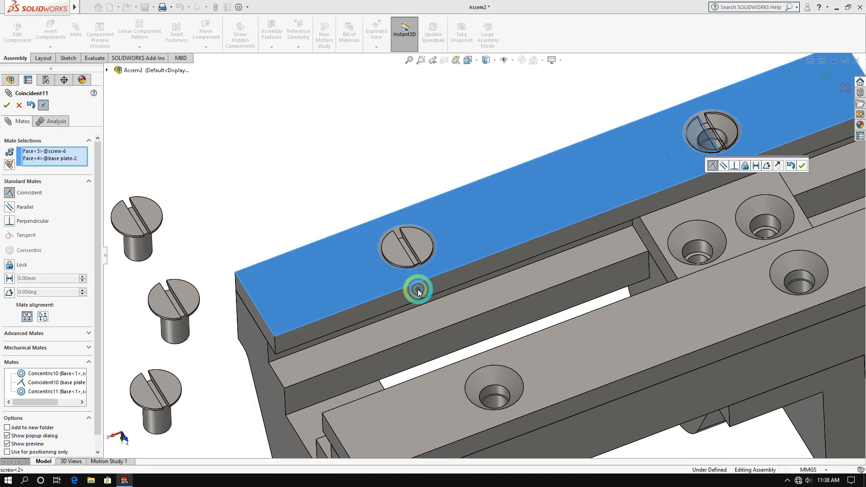
{"action": "left_click", "coordinate": [494, 396]}
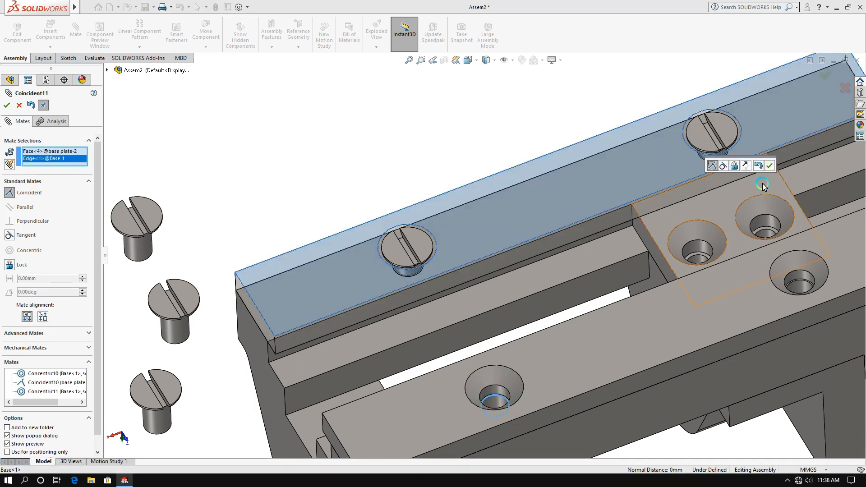
{"action": "left_click", "coordinate": [769, 165]}
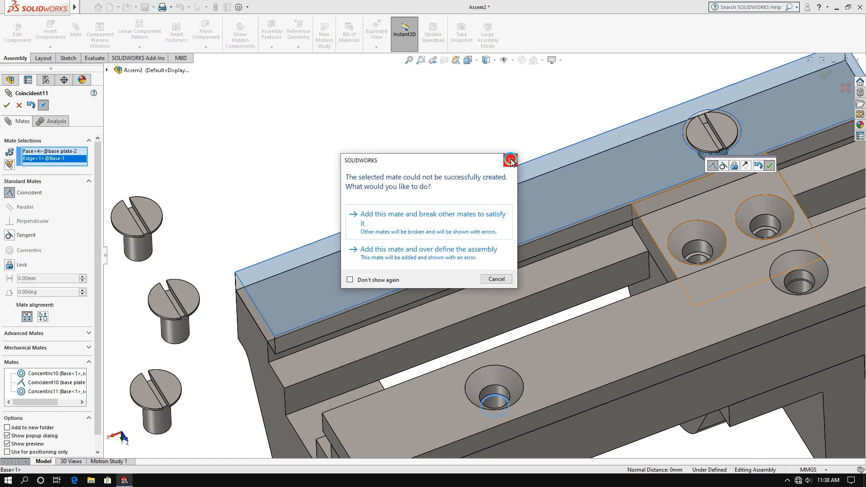
{"action": "left_click", "coordinate": [511, 161]}
Add a coincident mate between the head face of the screw in the far hole and the second base plate's outer face
{"action": "left_click", "coordinate": [713, 134]}
{"action": "left_click", "coordinate": [659, 165]}
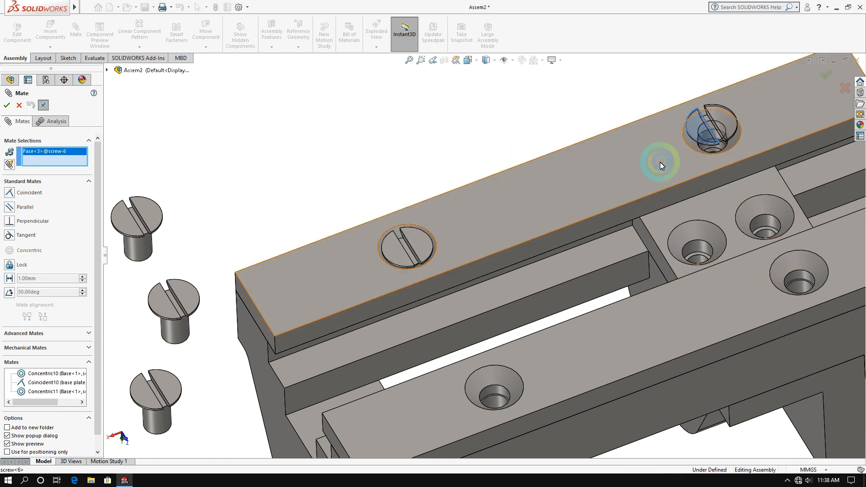
{"action": "left_click", "coordinate": [856, 174]}
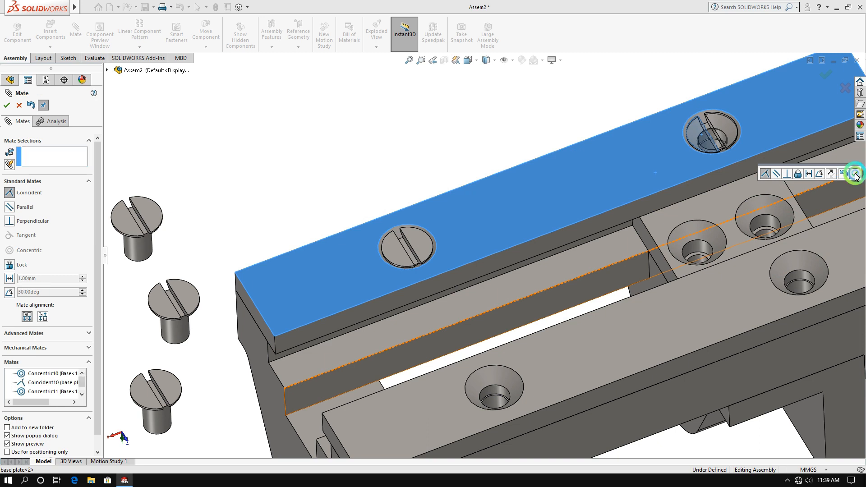
Mate a loose screw concentric with the Base hole under the first base plate's handle-side hole, and its head coincident with that plate's outer face
{"action": "left_click", "coordinate": [504, 270]}
{"action": "left_click", "coordinate": [144, 258]}
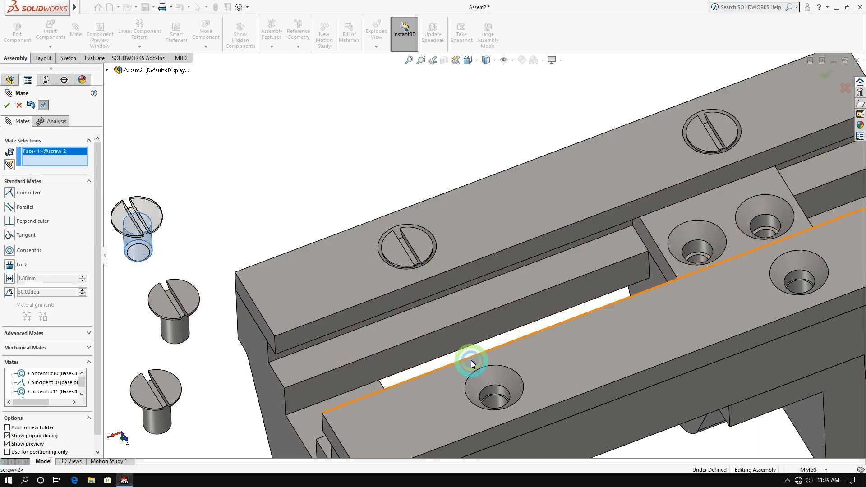
{"action": "left_click", "coordinate": [500, 400]}
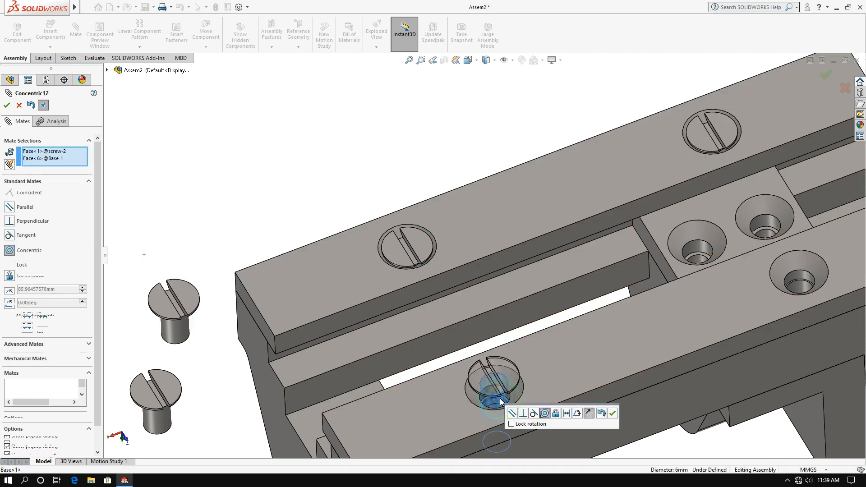
{"action": "key", "text": "Return"}
{"action": "left_click", "coordinate": [511, 377]}
{"action": "left_click", "coordinate": [602, 382]}
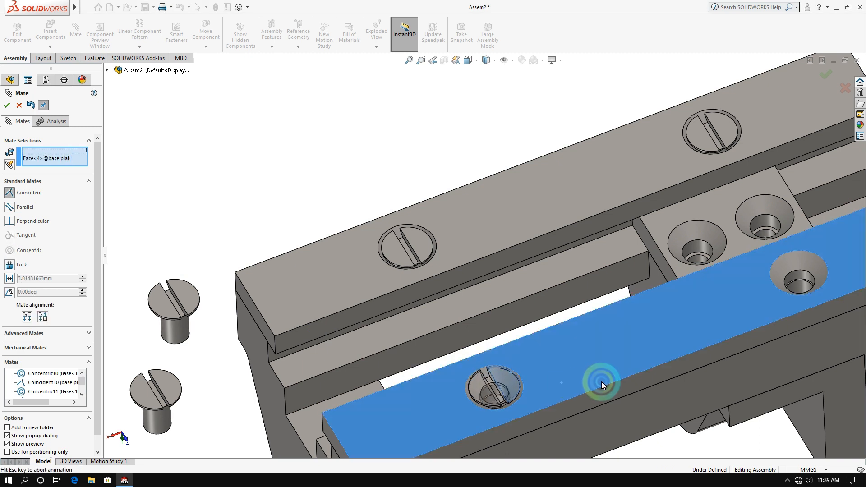
{"action": "key", "text": "Return"}
Add a concentric mate between another loose screw's shank and the Base hole under the first base plate's far hole, flipping the mate alignment
{"action": "left_click", "coordinate": [170, 325]}
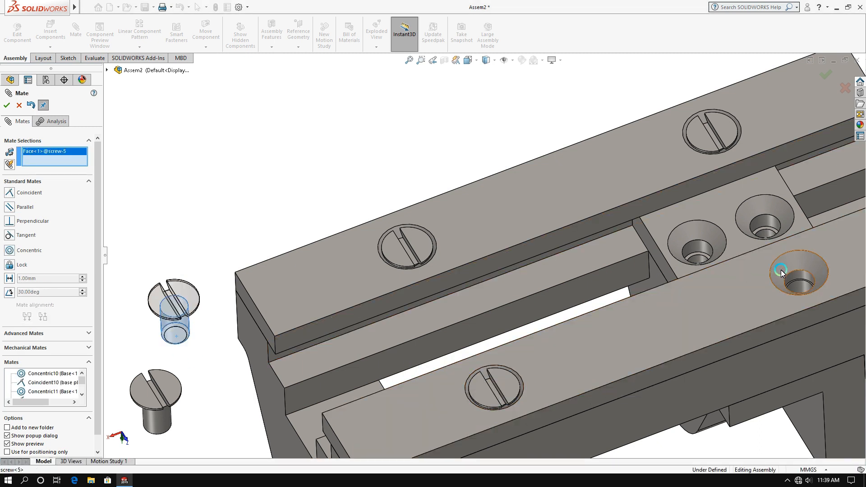
{"action": "left_click", "coordinate": [803, 289]}
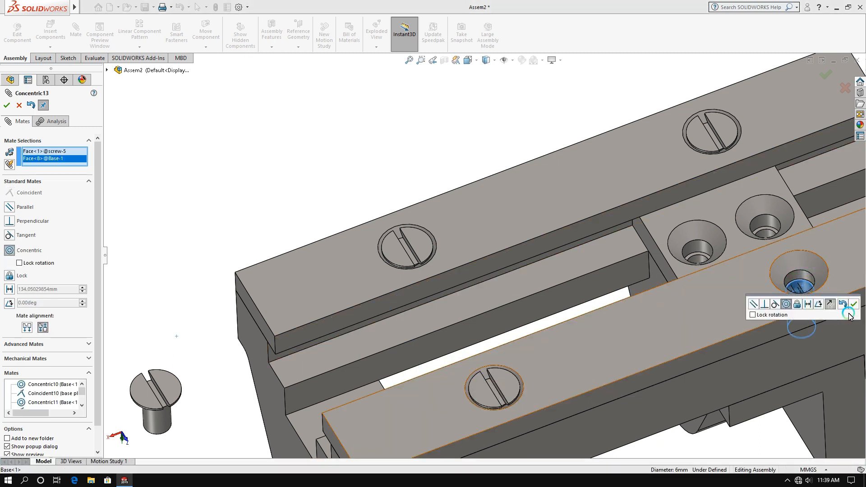
{"action": "left_click", "coordinate": [831, 308]}
{"action": "left_click", "coordinate": [831, 307]}
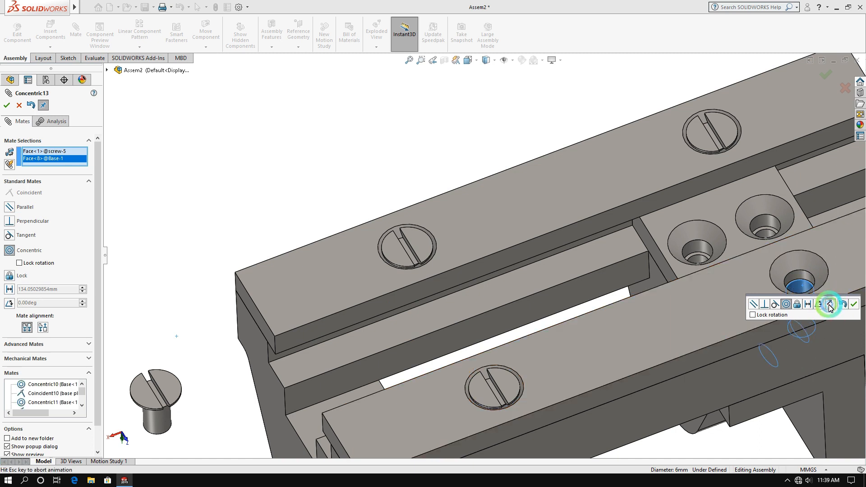
{"action": "left_click", "coordinate": [854, 307]}
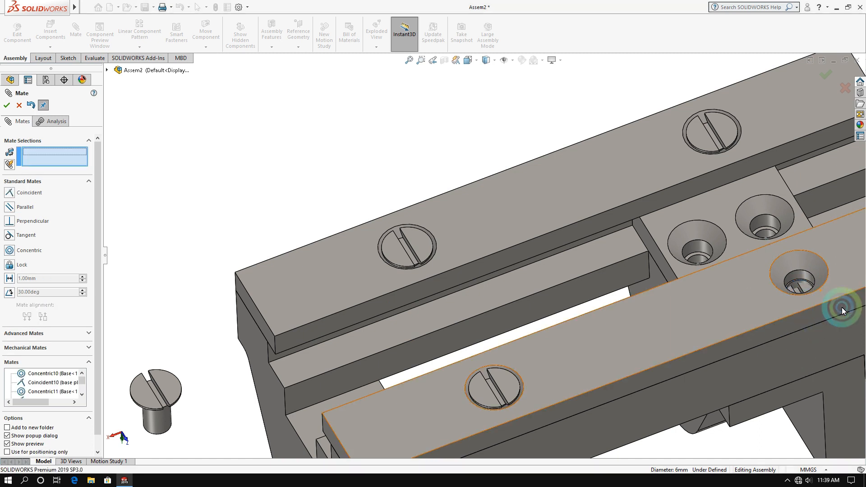
Add a coincident mate between the head face of the screw in the far hole and the first base plate's outer face
{"action": "left_click", "coordinate": [803, 288]}
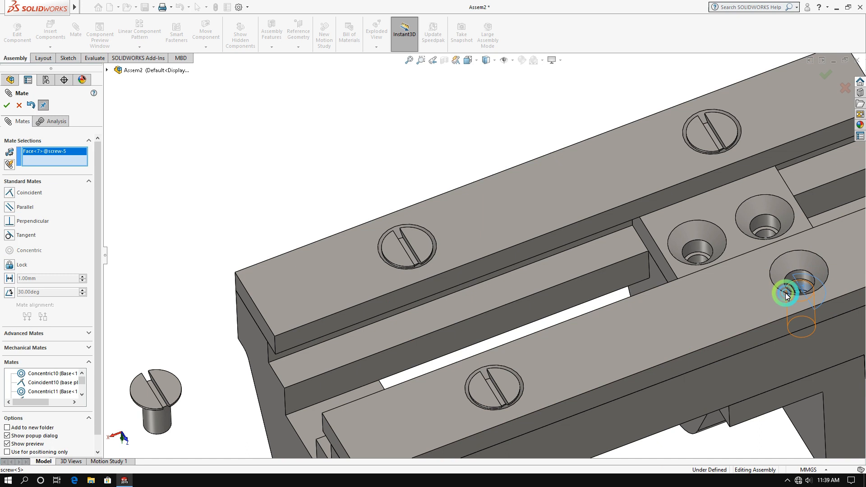
{"action": "left_click", "coordinate": [744, 305]}
{"action": "left_click", "coordinate": [851, 323]}
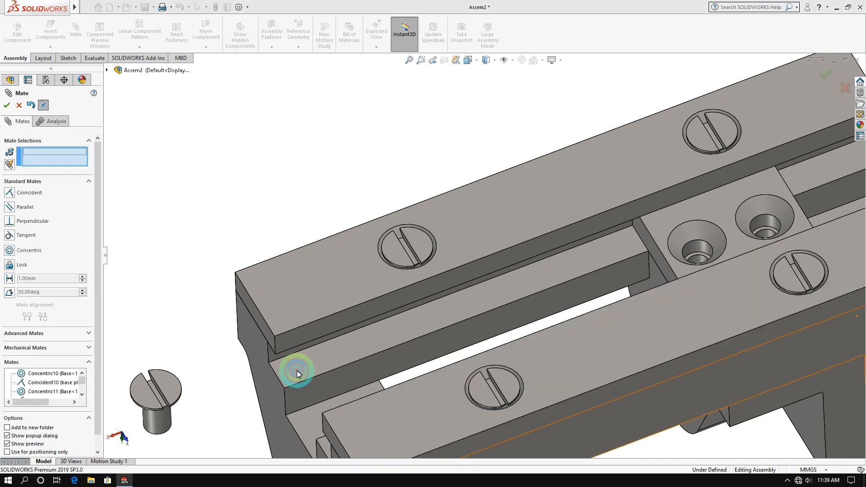
Mate the last loose screw concentric with the Vice Jaw hole under the clamping plate's handle-side hole, and its head coincident with the clamping plate's face
{"action": "left_click", "coordinate": [168, 418]}
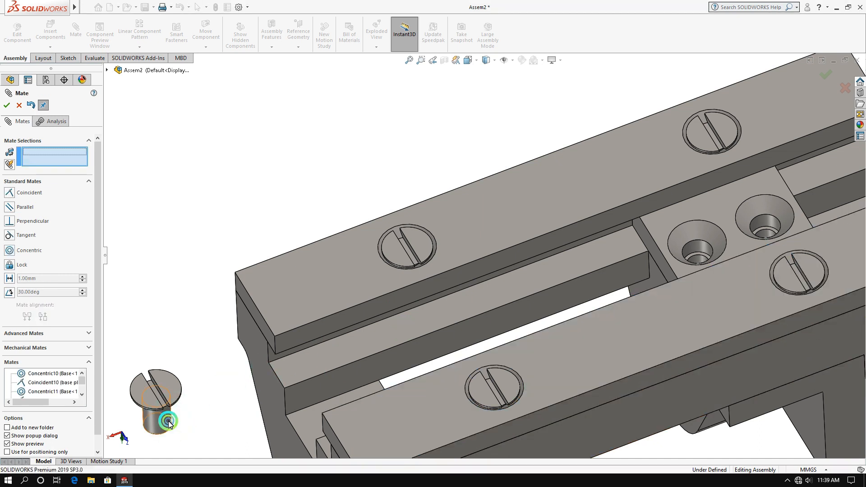
{"action": "left_click", "coordinate": [702, 263]}
{"action": "left_click", "coordinate": [797, 274]}
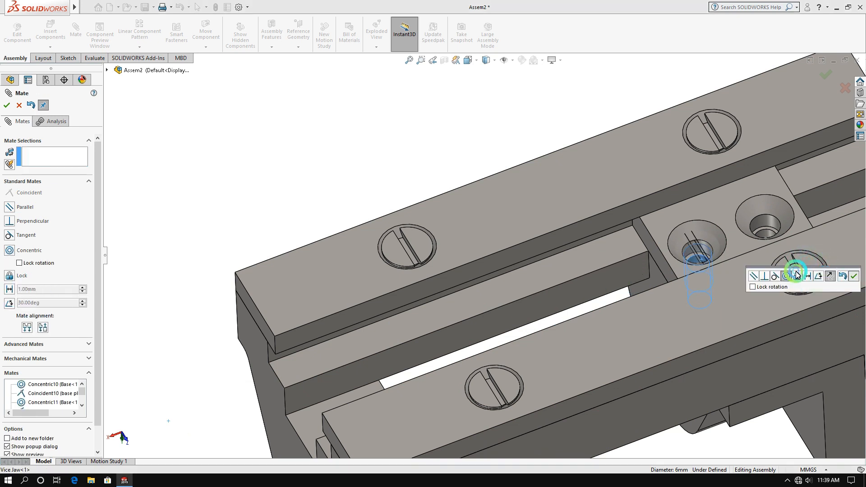
{"action": "left_click", "coordinate": [727, 215]}
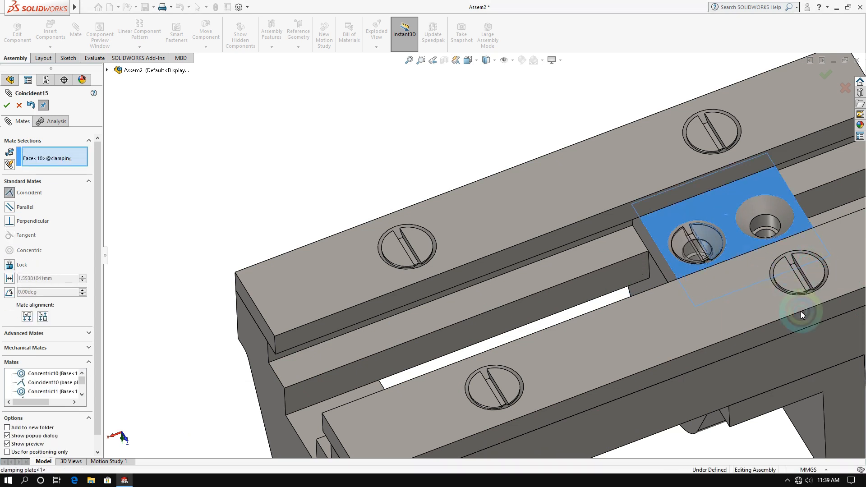
{"action": "left_click", "coordinate": [850, 326]}
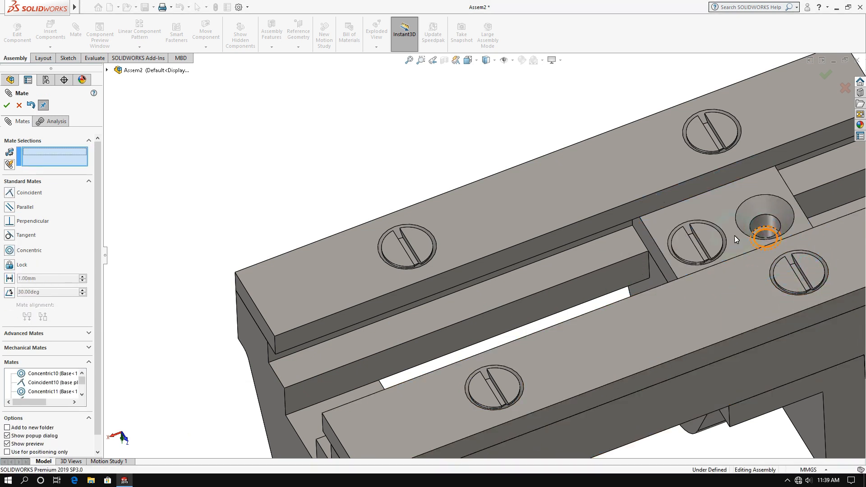
Mate the remaining screw concentric with the Vice Jaw hole under the clamping plate's far hole, and its head coincident with the clamping plate's face
{"action": "scroll", "coordinate": [393, 289], "scroll_direction": "up", "scroll_amount": 5}
{"action": "scroll", "coordinate": [645, 230], "scroll_direction": "down", "scroll_amount": 5}
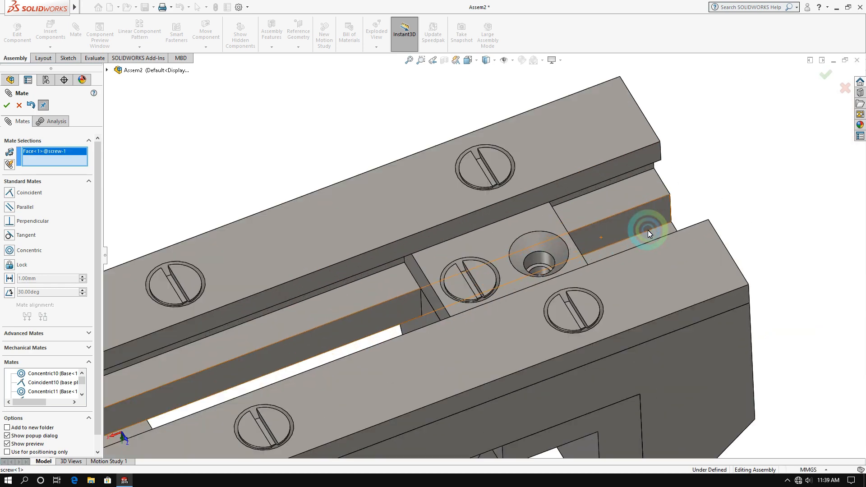
{"action": "left_click", "coordinate": [547, 258]}
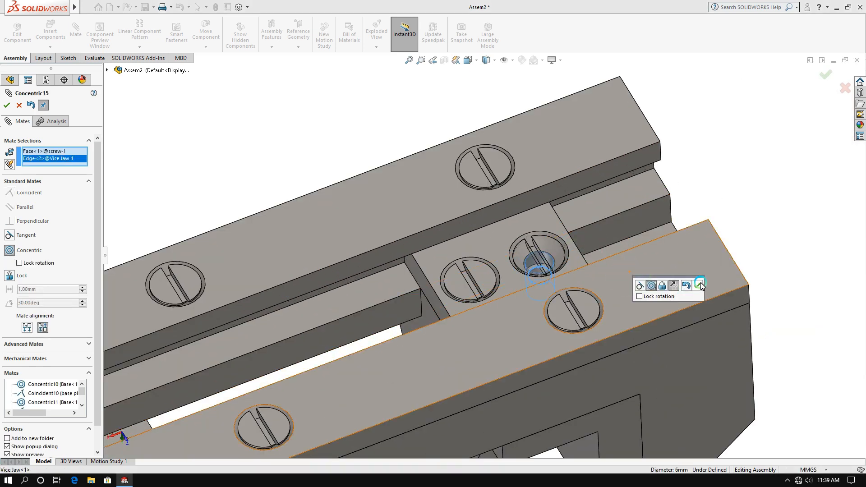
{"action": "left_click", "coordinate": [698, 285]}
{"action": "left_click", "coordinate": [541, 251]}
{"action": "left_click", "coordinate": [547, 219]}
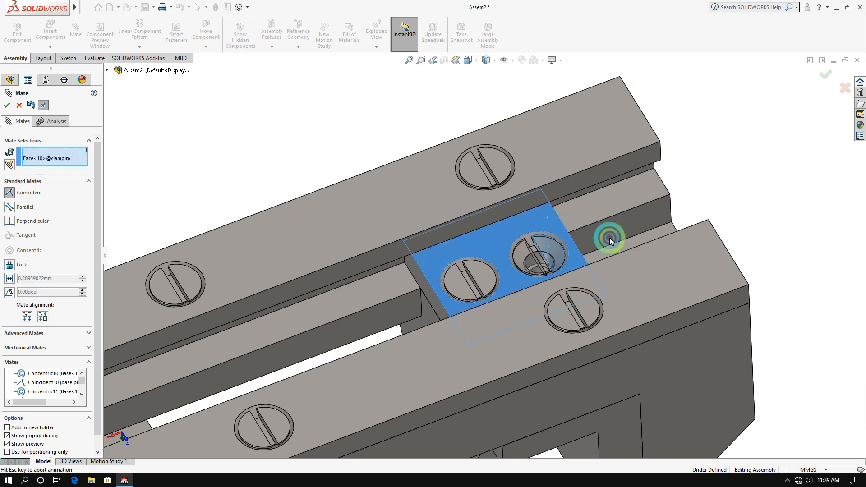
{"action": "left_click", "coordinate": [824, 276]}
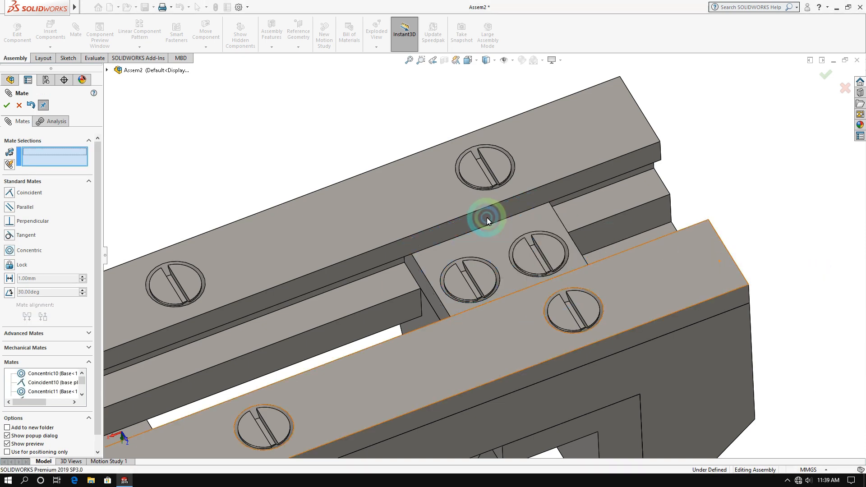
{"action": "scroll", "coordinate": [492, 217], "scroll_direction": "up", "scroll_amount": 3}
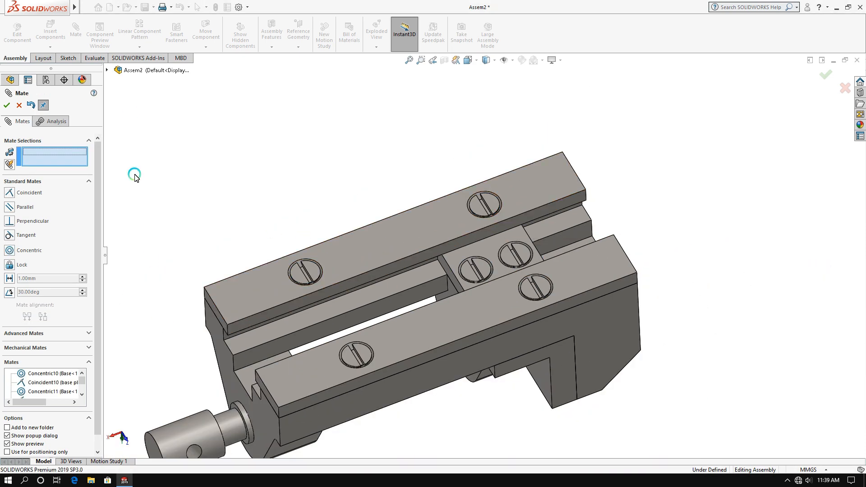
{"action": "left_click", "coordinate": [107, 71]}
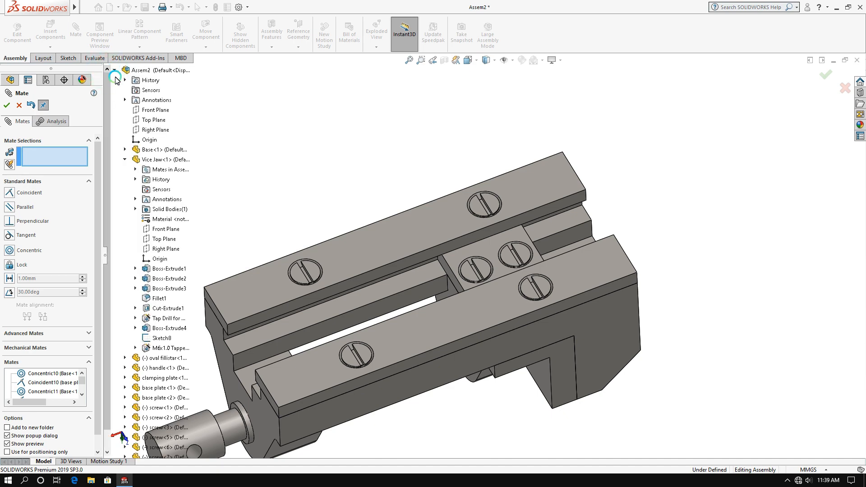
{"action": "left_click", "coordinate": [164, 235]}
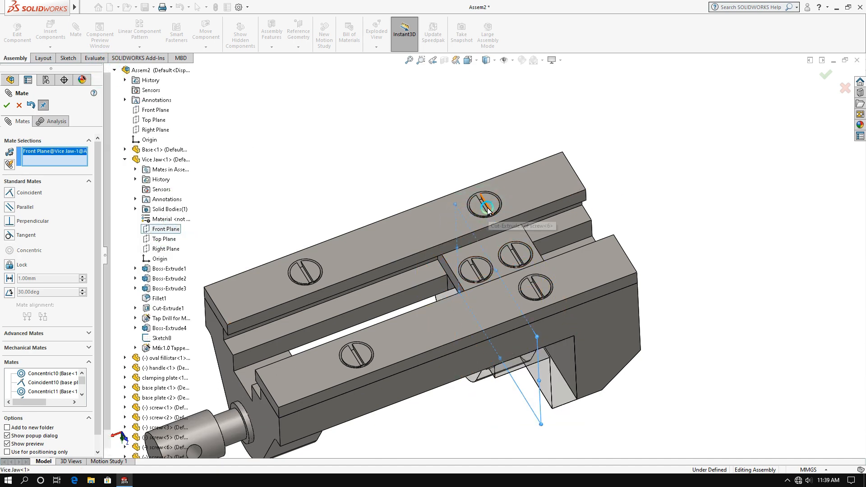
{"action": "scroll", "coordinate": [487, 210], "scroll_direction": "down", "scroll_amount": 2}
{"action": "scroll", "coordinate": [487, 210], "scroll_direction": "down", "scroll_amount": 1}
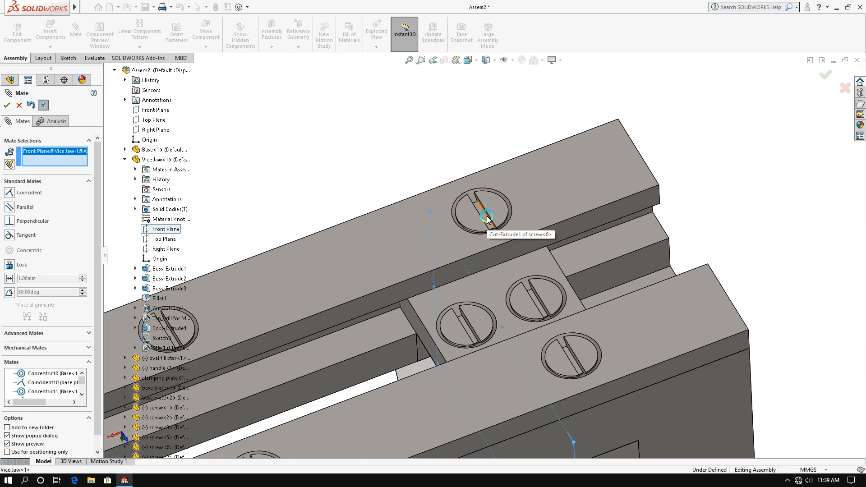
{"action": "scroll", "coordinate": [489, 220], "scroll_direction": "down", "scroll_amount": 1}
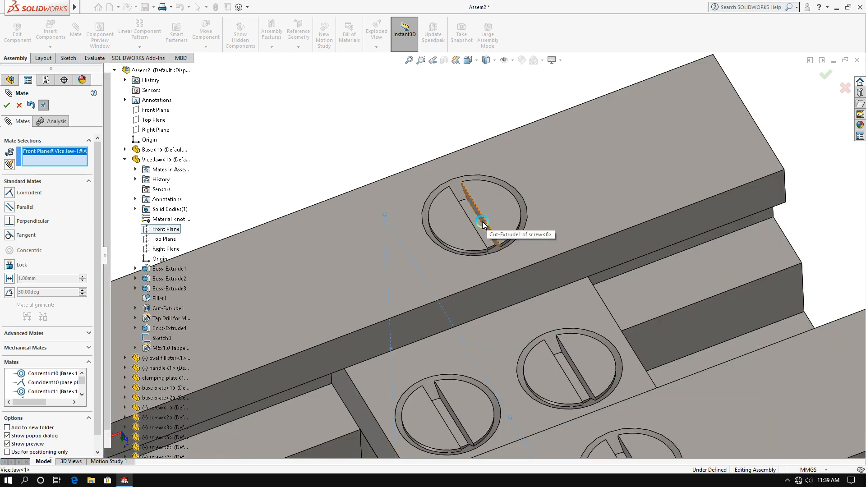
{"action": "left_click", "coordinate": [483, 223]}
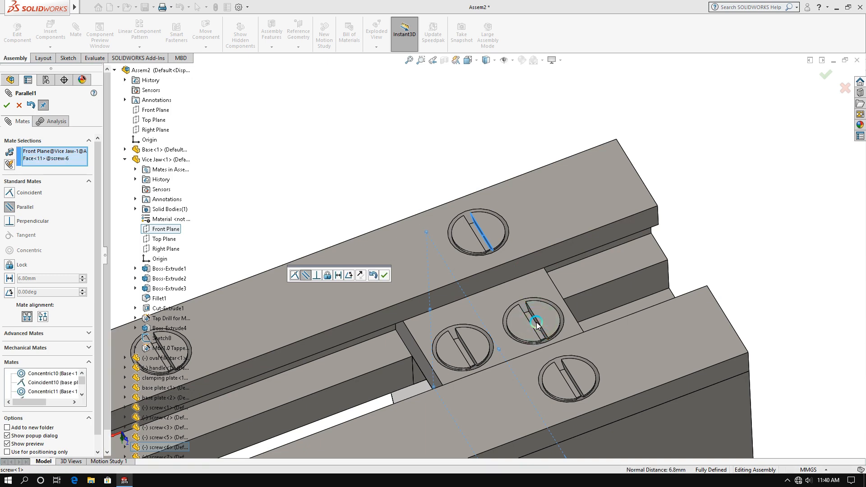
{"action": "scroll", "coordinate": [517, 315], "scroll_direction": "down", "scroll_amount": 3}
{"action": "key", "text": "Return"}
{"action": "key", "text": "Escape"}
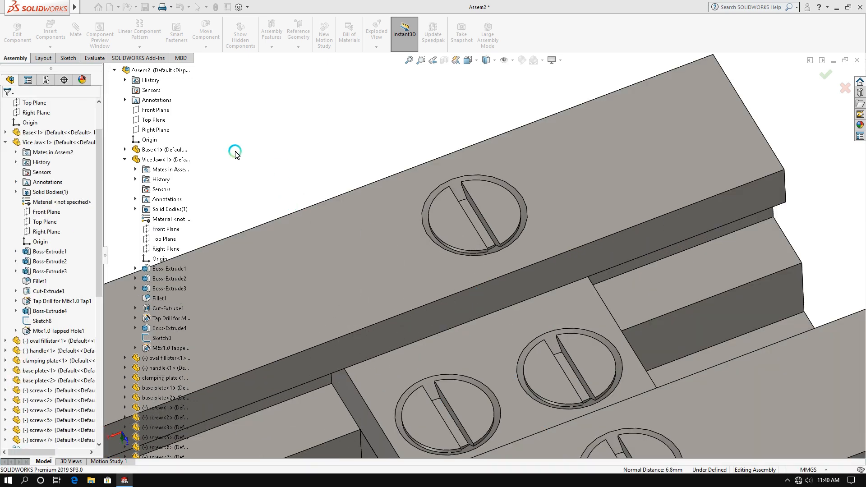
Test whether the screw in the first base plate's handle-side hole can still be moved
{"action": "scroll", "coordinate": [361, 228], "scroll_direction": "up", "scroll_amount": 8}
{"action": "mouse_move", "coordinate": [473, 328]}
{"action": "middle_mouse_down"}
{"action": "mouse_move", "coordinate": [447, 327]}
{"action": "mouse_move", "coordinate": [472, 323]}
{"action": "middle_mouse_up"}
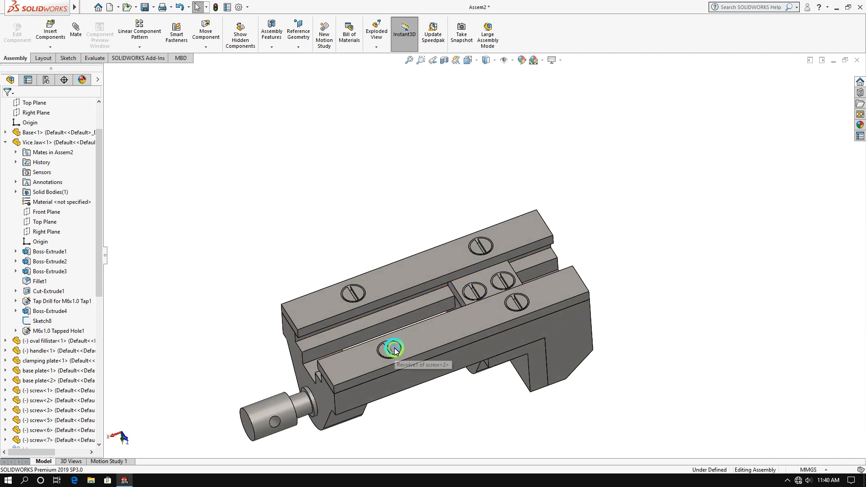
{"action": "mouse_move", "coordinate": [395, 351]}
{"action": "left_mouse_down"}
{"action": "mouse_move", "coordinate": [368, 365]}
{"action": "mouse_move", "coordinate": [393, 367]}
{"action": "left_mouse_up"}
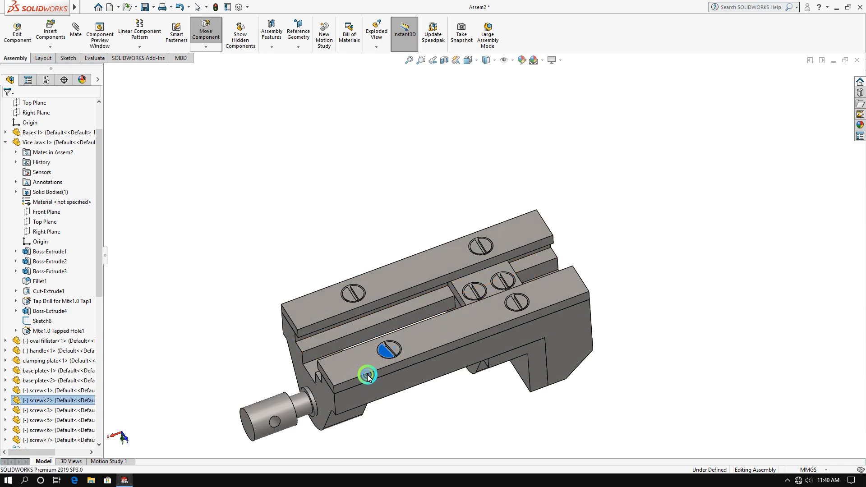
{"action": "key", "text": "Escape"}
{"action": "scroll", "coordinate": [408, 199], "scroll_direction": "down", "scroll_amount": 2}
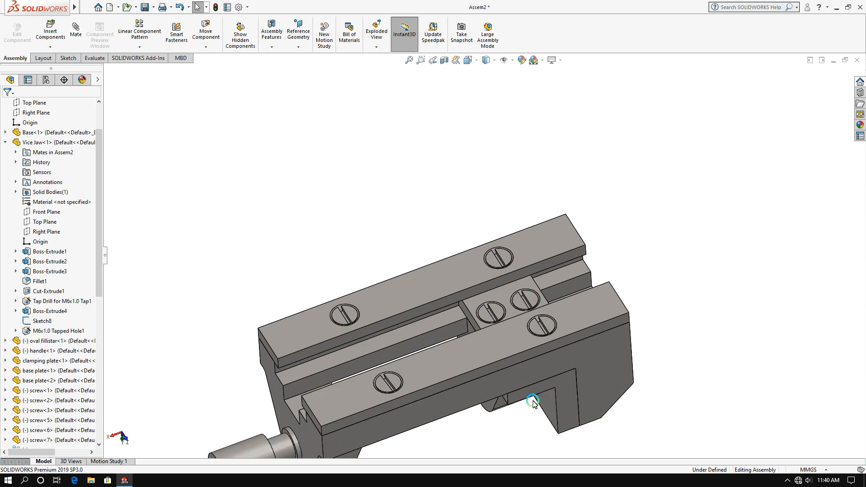
Inspect the vise from its underside and test the movement of the handle
{"action": "middle_click_drag", "start_coordinate": [526, 402], "coordinate": [495, 191]}
{"action": "scroll", "coordinate": [506, 384], "scroll_direction": "up", "scroll_amount": 3}
{"action": "middle_click_drag", "start_coordinate": [505, 385], "coordinate": [504, 179]}
{"action": "middle_click_drag", "start_coordinate": [500, 355], "coordinate": [228, 464]}
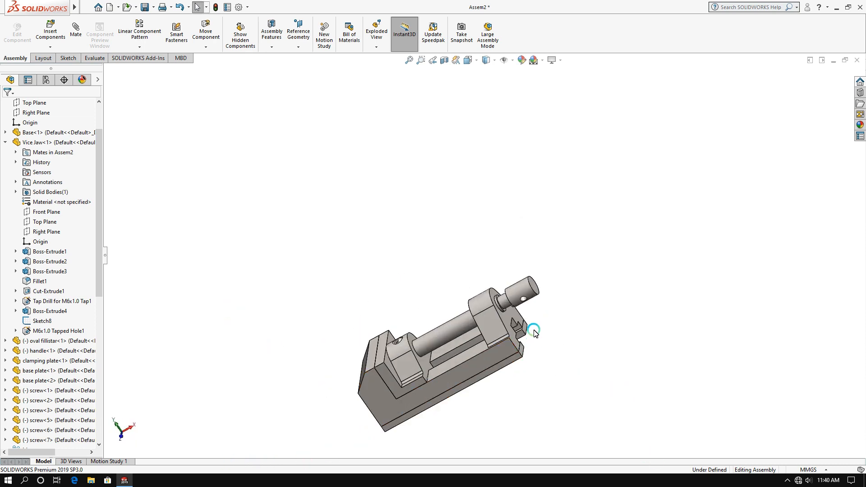
{"action": "scroll", "coordinate": [534, 331], "scroll_direction": "down", "scroll_amount": 3}
{"action": "left_click_drag", "start_coordinate": [503, 247], "coordinate": [562, 340]}
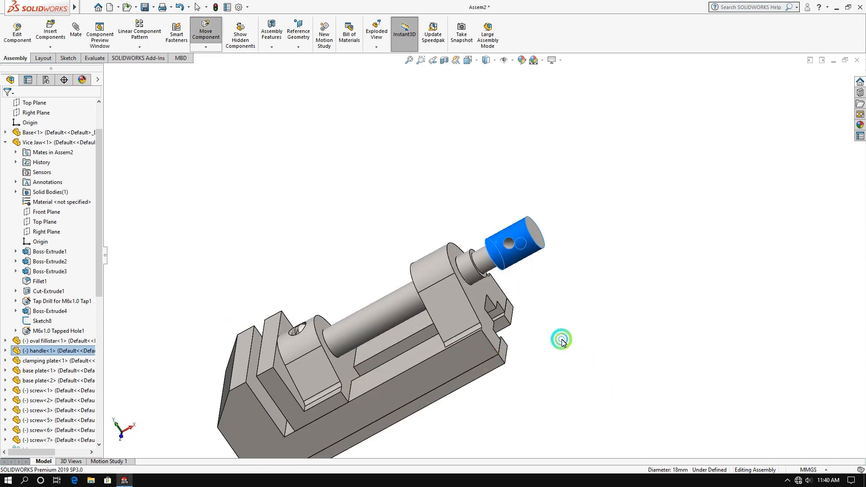
Insert the screw bar part, rotate it 90 degrees about Y, and place it beside the handle's head
{"action": "left_click", "coordinate": [119, 62]}
{"action": "left_click", "coordinate": [50, 32]}
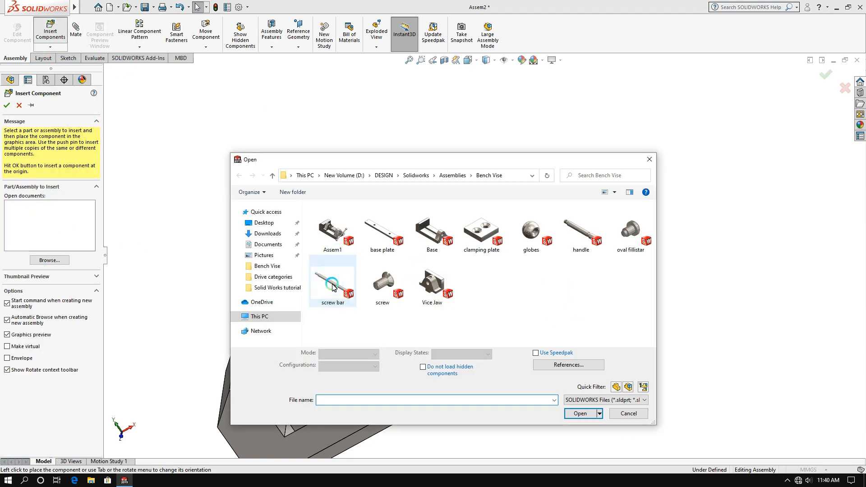
{"action": "double_click", "coordinate": [332, 286]}
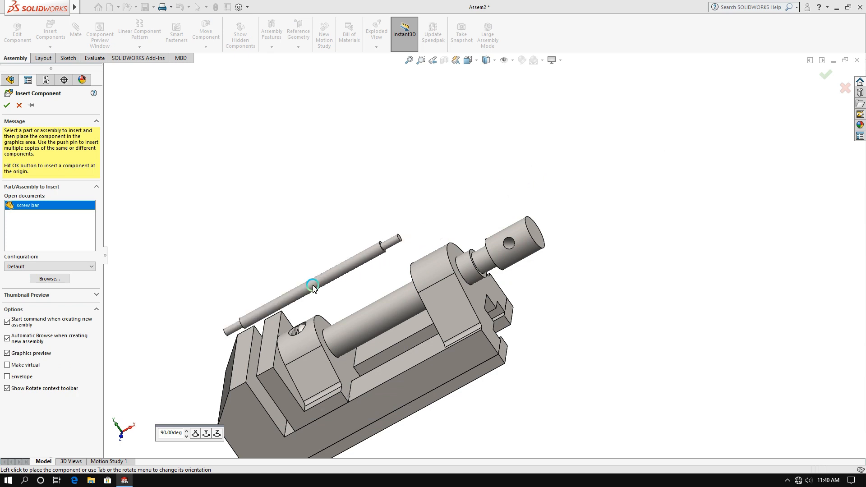
{"action": "left_click", "coordinate": [206, 434]}
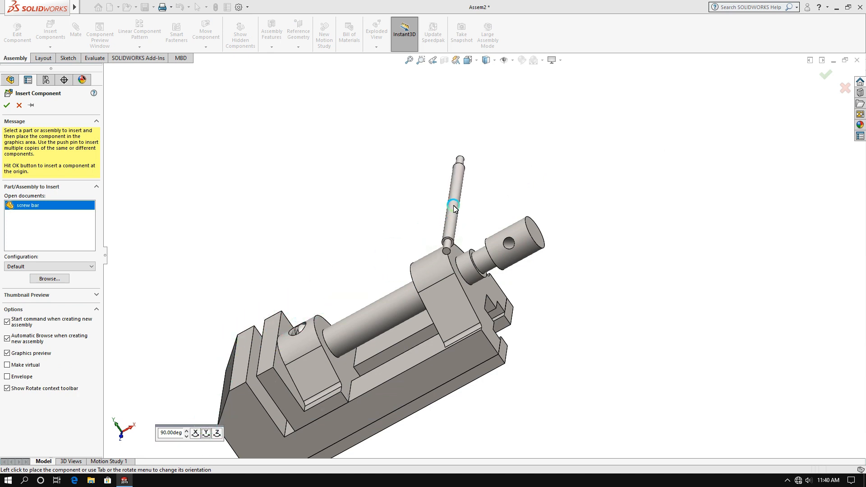
{"action": "left_click", "coordinate": [454, 203]}
Reposition the handle and mate the screw bar's cylindrical face concentric with the cross hole in the handle's head
{"action": "left_click_drag", "start_coordinate": [507, 231], "coordinate": [514, 278]}
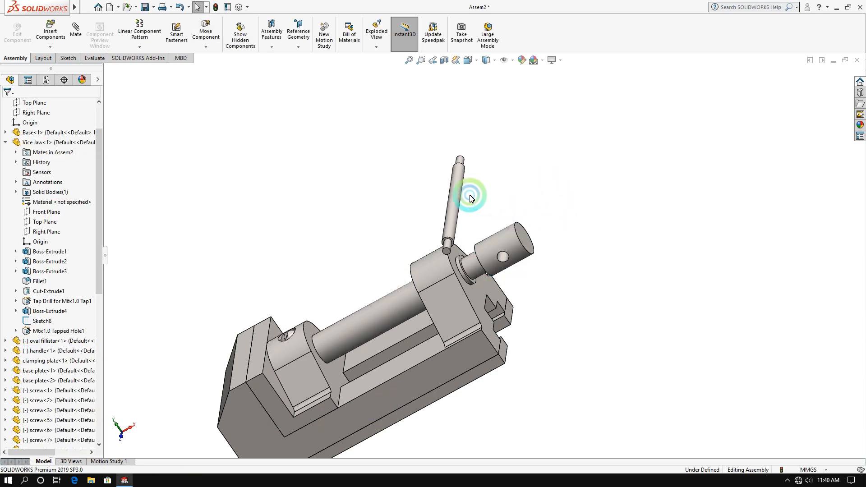
{"action": "left_click", "coordinate": [458, 196]}
{"action": "left_click", "coordinate": [503, 258], "text": "ctrl"}
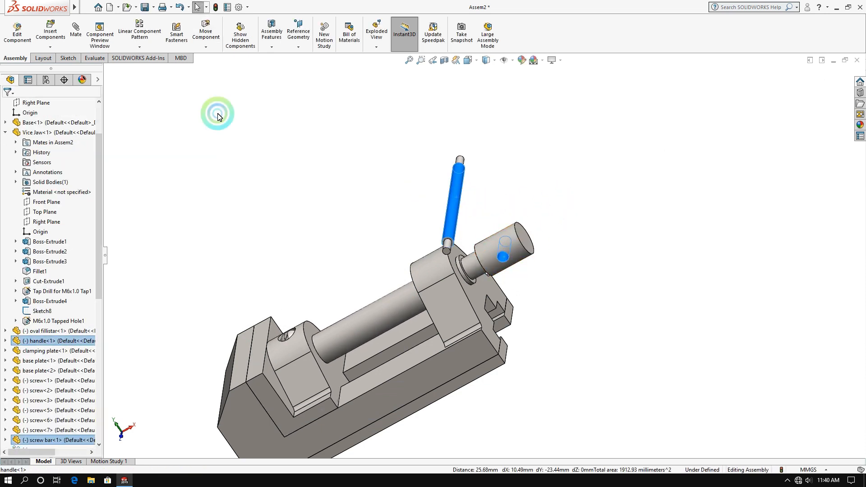
{"action": "left_click", "coordinate": [76, 31]}
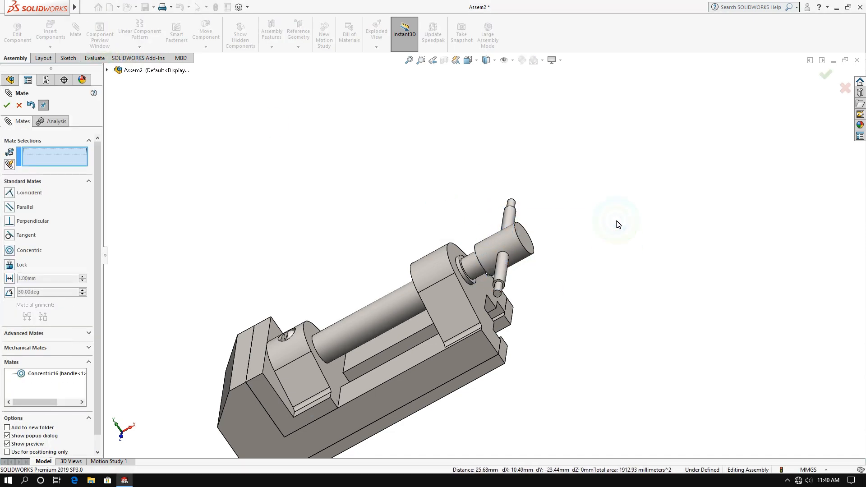
{"action": "middle_click_drag", "start_coordinate": [617, 222], "coordinate": [570, 324]}
{"action": "middle_click_drag", "start_coordinate": [540, 214], "coordinate": [493, 284]}
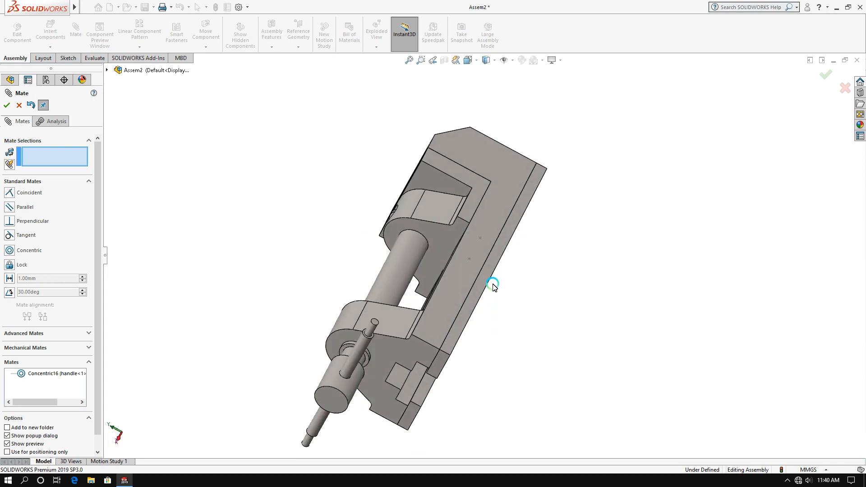
{"action": "left_click", "coordinate": [375, 324]}
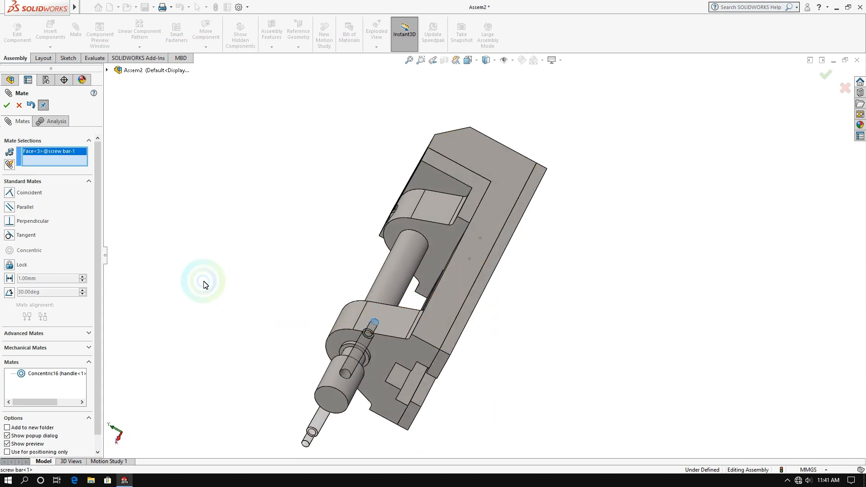
{"action": "middle_click_drag", "start_coordinate": [203, 280], "coordinate": [282, 245]}
{"action": "key", "text": "z"}
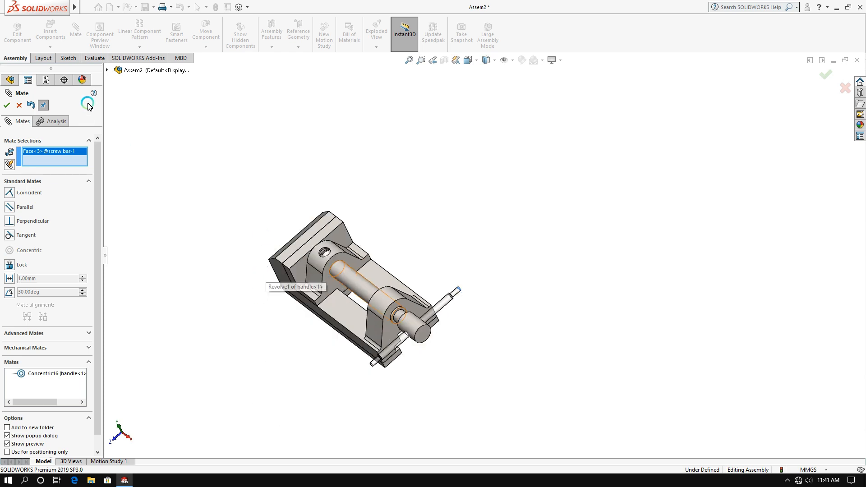
{"action": "left_click", "coordinate": [164, 231]}
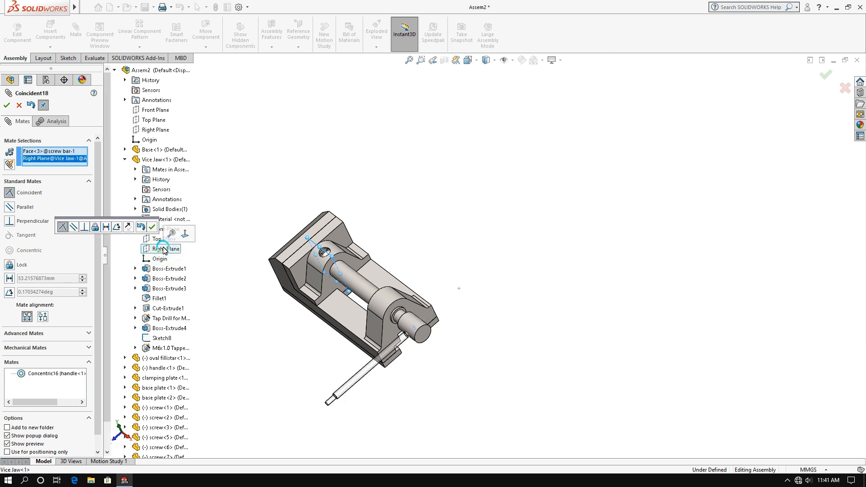
{"action": "left_click", "coordinate": [109, 228]}
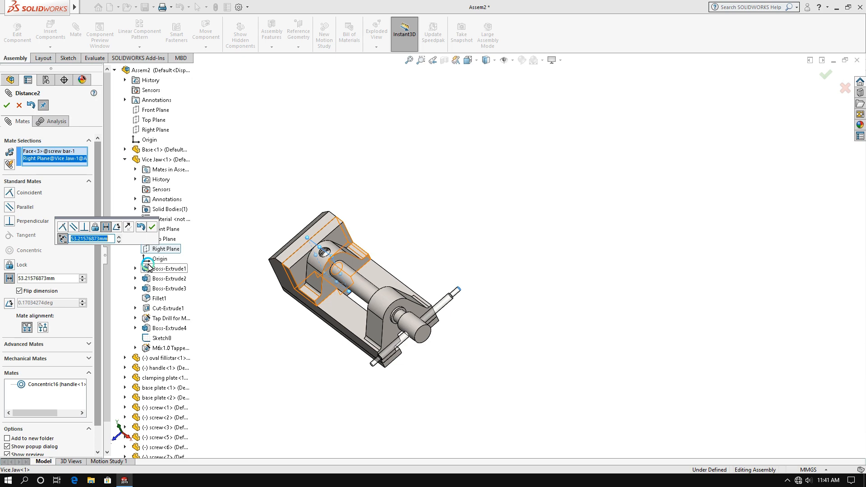
{"action": "key", "text": "Return"}
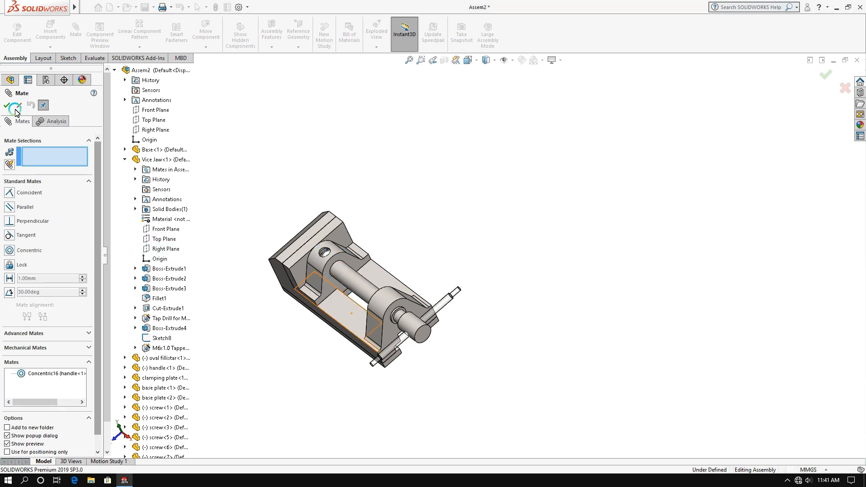
{"action": "left_click", "coordinate": [7, 105]}
Measure the long cylindrical face of the screw bar
{"action": "scroll", "coordinate": [456, 319], "scroll_direction": "down", "scroll_amount": 5}
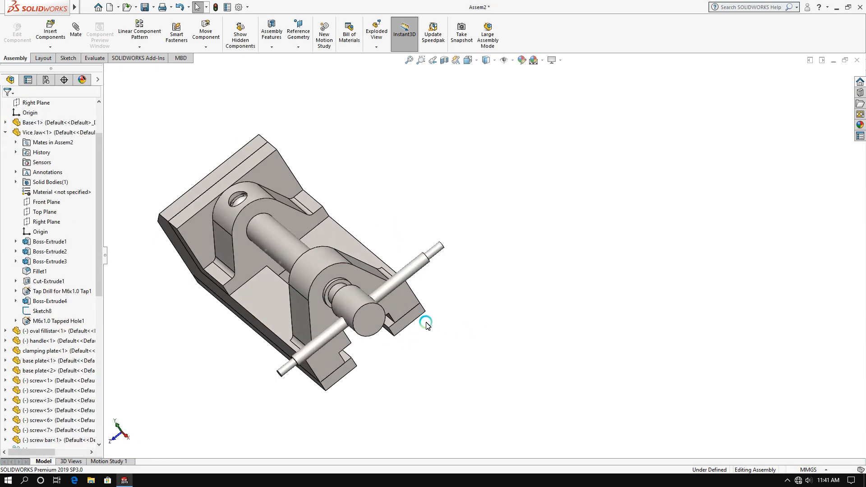
{"action": "left_click", "coordinate": [85, 58]}
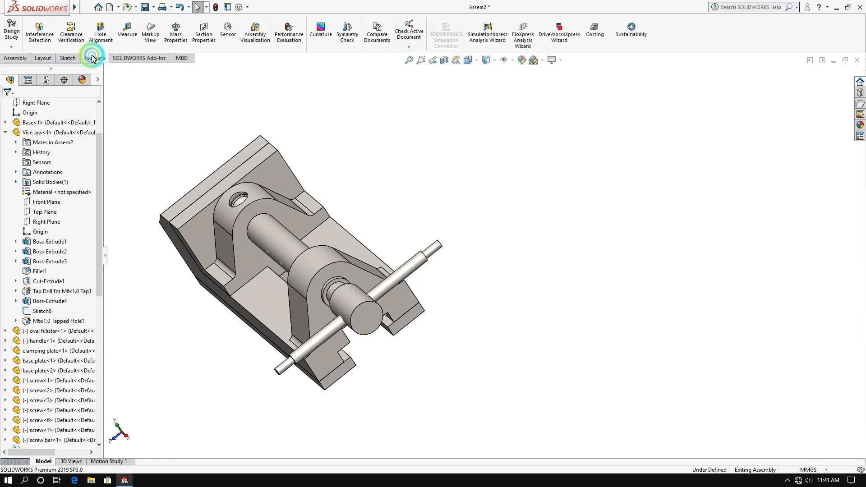
{"action": "left_click", "coordinate": [127, 31]}
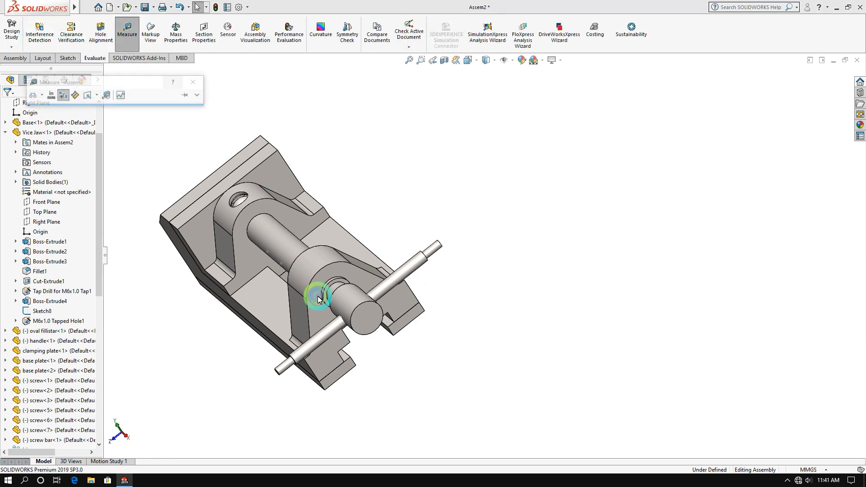
{"action": "left_click", "coordinate": [306, 355]}
{"action": "left_click", "coordinate": [346, 406]}
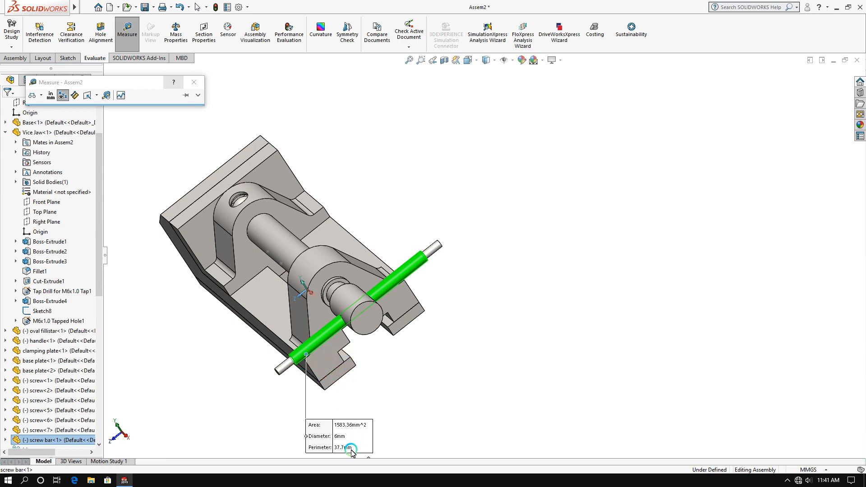
{"action": "key", "text": "Escape"}
{"action": "middle_click_drag", "start_coordinate": [345, 377], "coordinate": [254, 248]}
{"action": "left_click", "coordinate": [102, 7]}
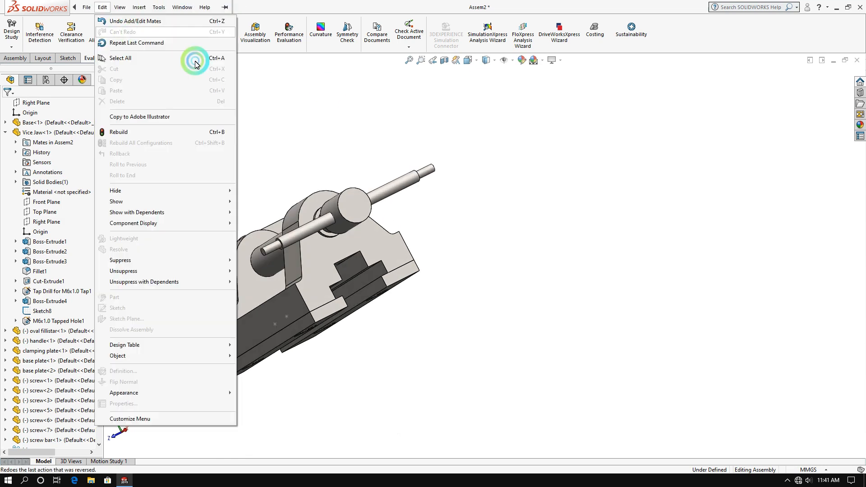
{"action": "left_click", "coordinate": [195, 60]}
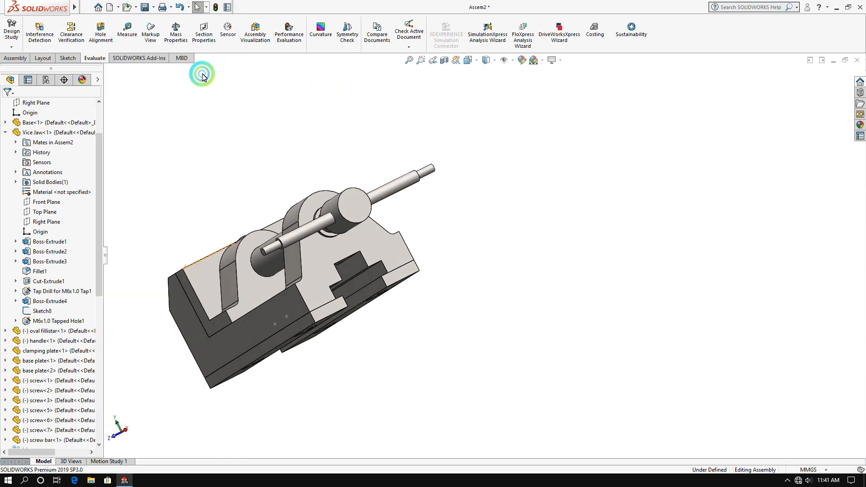
Measure the center distance between the two shoulder faces of the screw bar
{"action": "left_click", "coordinate": [128, 30]}
{"action": "scroll", "coordinate": [291, 248], "scroll_direction": "down", "scroll_amount": 5}
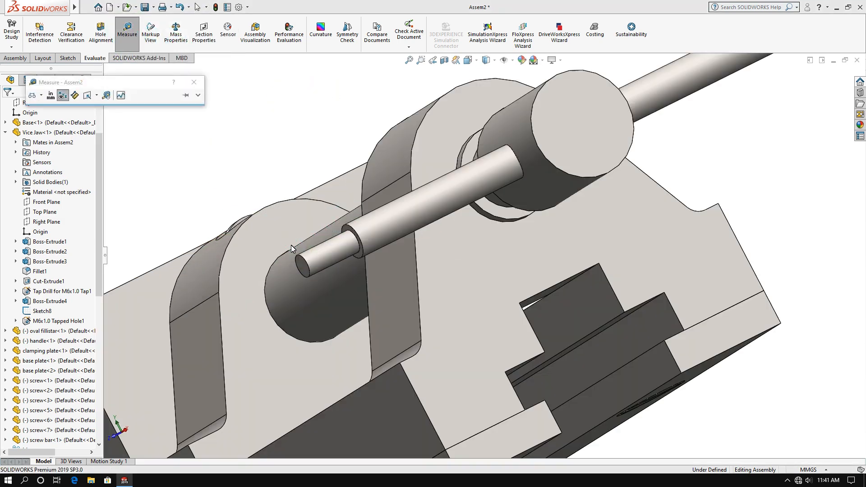
{"action": "left_click", "coordinate": [361, 253]}
{"action": "scroll", "coordinate": [483, 248], "scroll_direction": "up", "scroll_amount": 5}
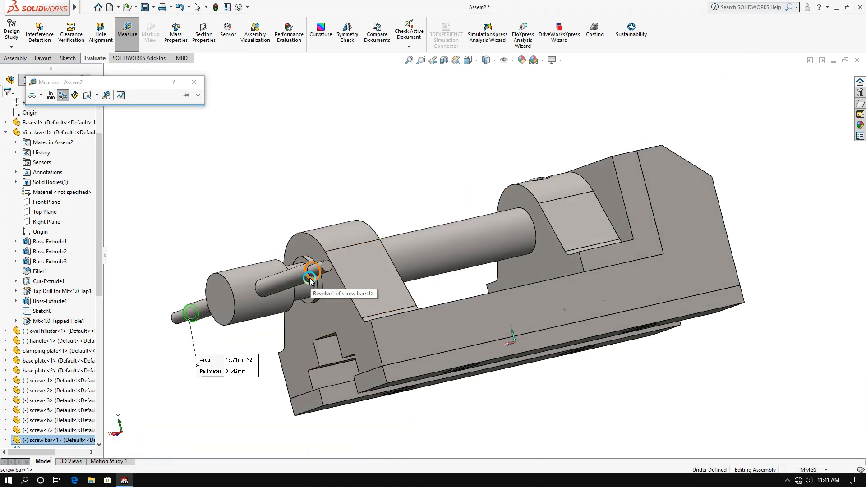
{"action": "left_click", "coordinate": [310, 278]}
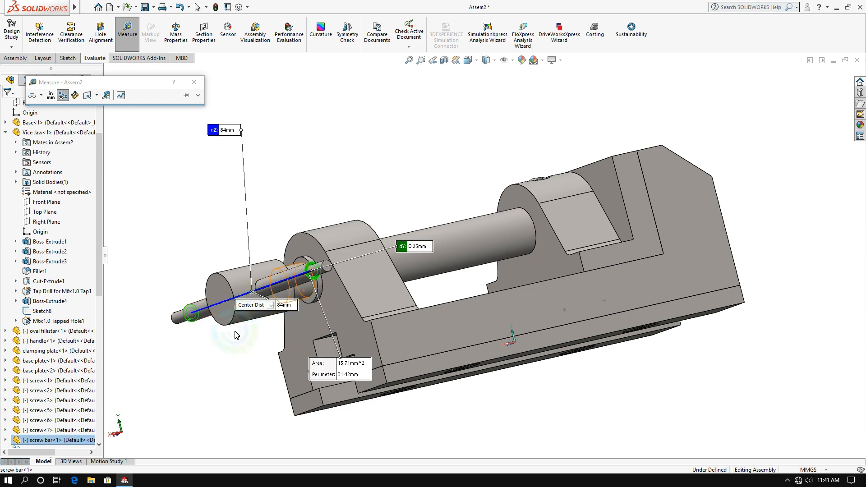
{"action": "middle_click_drag", "start_coordinate": [236, 335], "coordinate": [313, 330]}
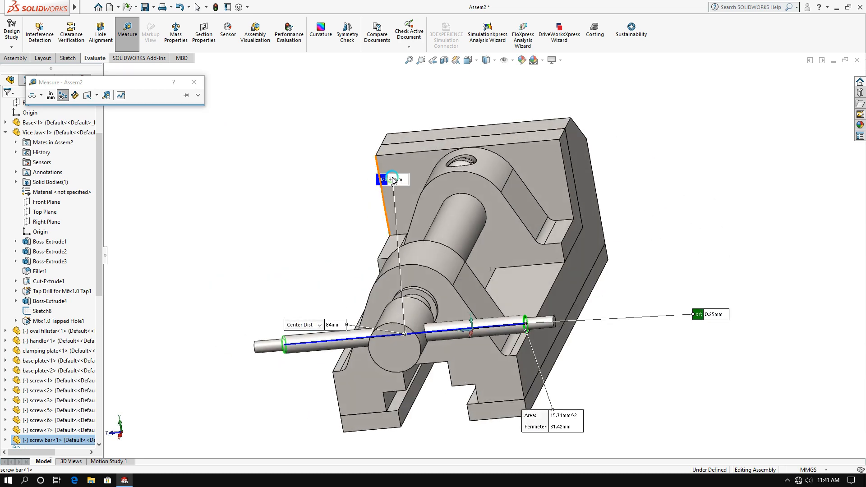
{"action": "left_click", "coordinate": [190, 83]}
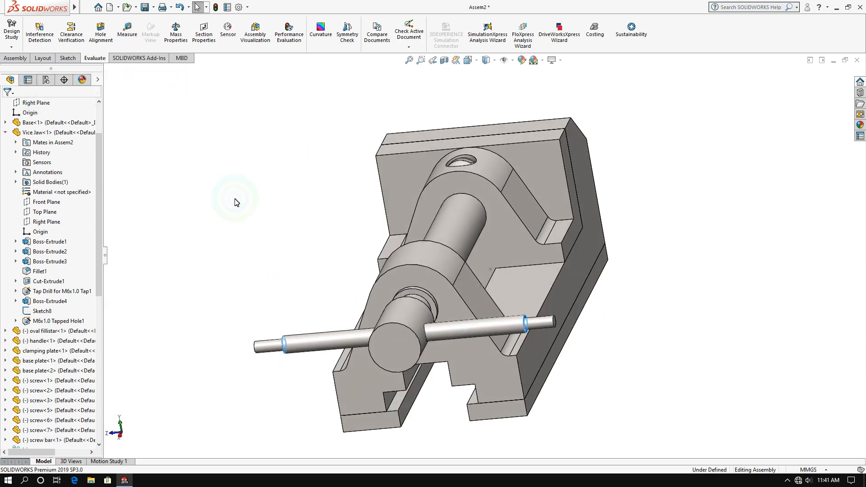
Add a 42 mm distance mate between the assembly's Front Plane and one shoulder face of the screw bar
{"action": "left_click", "coordinate": [28, 60]}
{"action": "left_click", "coordinate": [75, 31]}
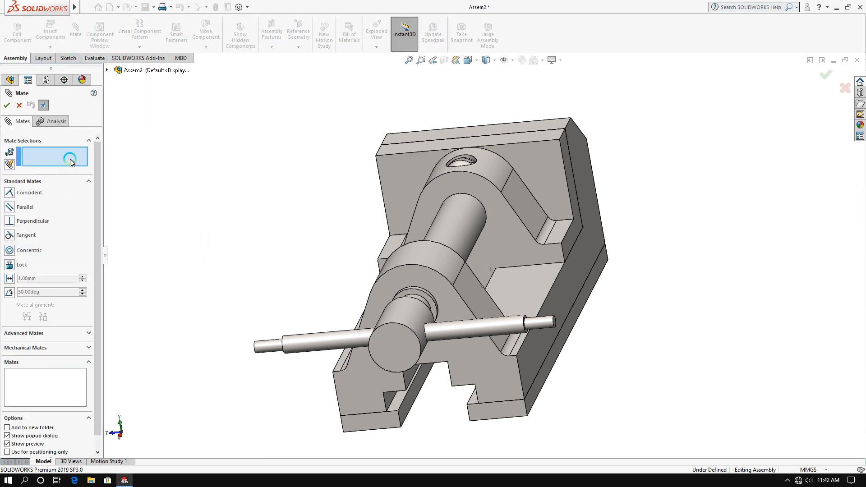
{"action": "left_click", "coordinate": [109, 69]}
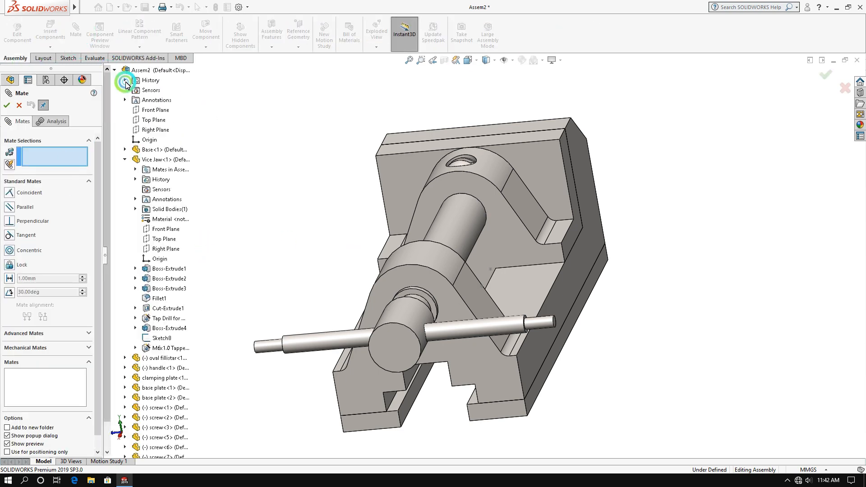
{"action": "left_click", "coordinate": [151, 110]}
{"action": "scroll", "coordinate": [538, 344], "scroll_direction": "down", "scroll_amount": 2}
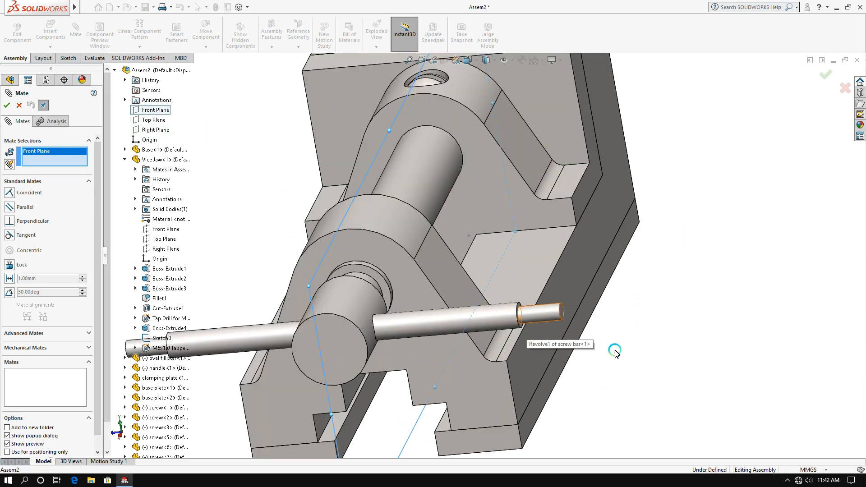
{"action": "middle_click_drag", "start_coordinate": [579, 341], "coordinate": [557, 342]}
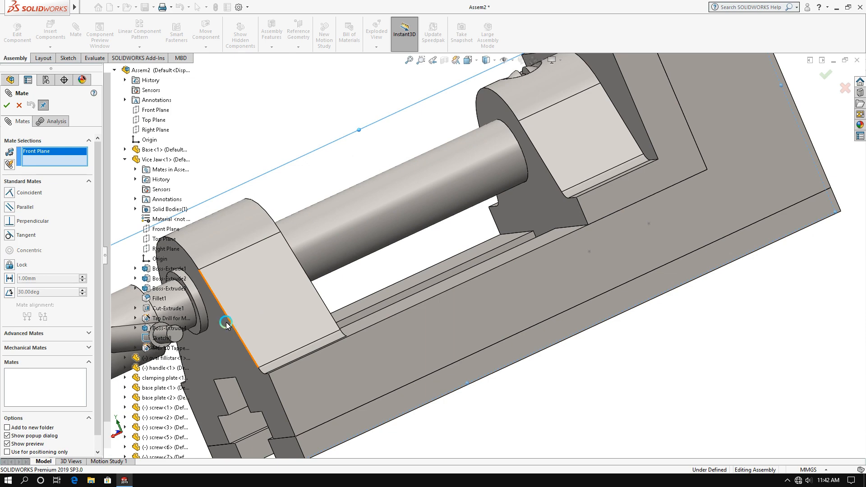
{"action": "scroll", "coordinate": [315, 320], "scroll_direction": "up", "scroll_amount": 5}
{"action": "scroll", "coordinate": [352, 288], "scroll_direction": "down", "scroll_amount": 4}
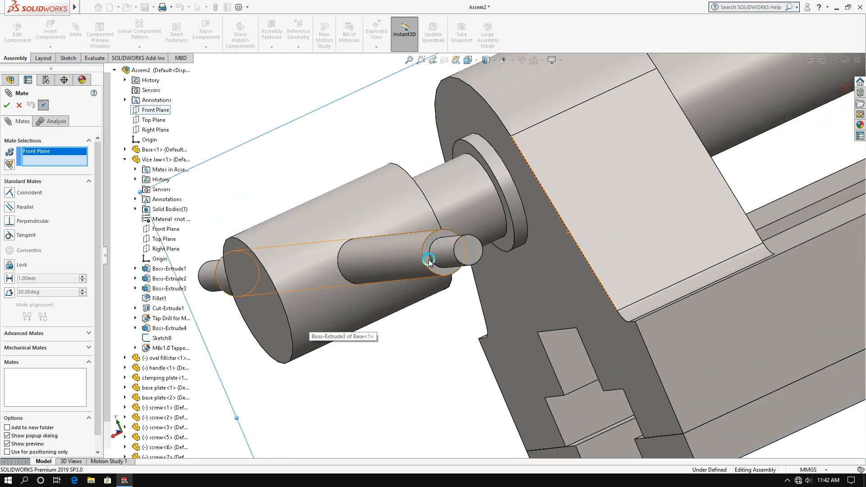
{"action": "left_click", "coordinate": [329, 281]}
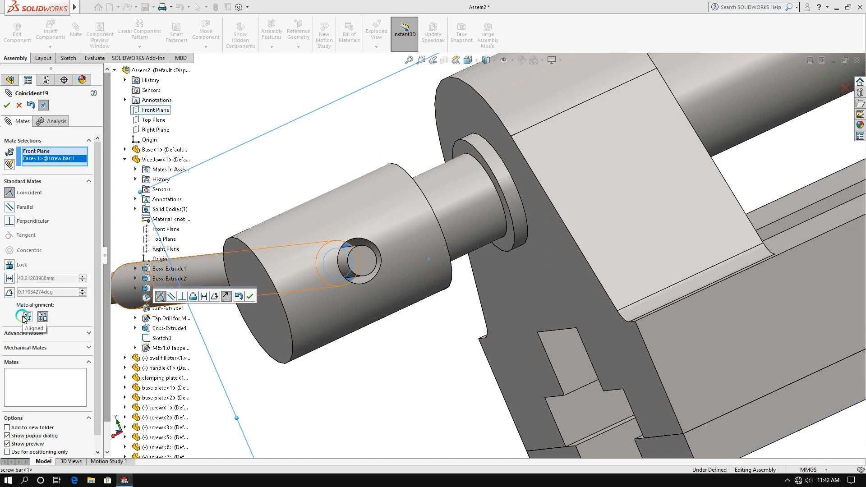
{"action": "left_click", "coordinate": [10, 278]}
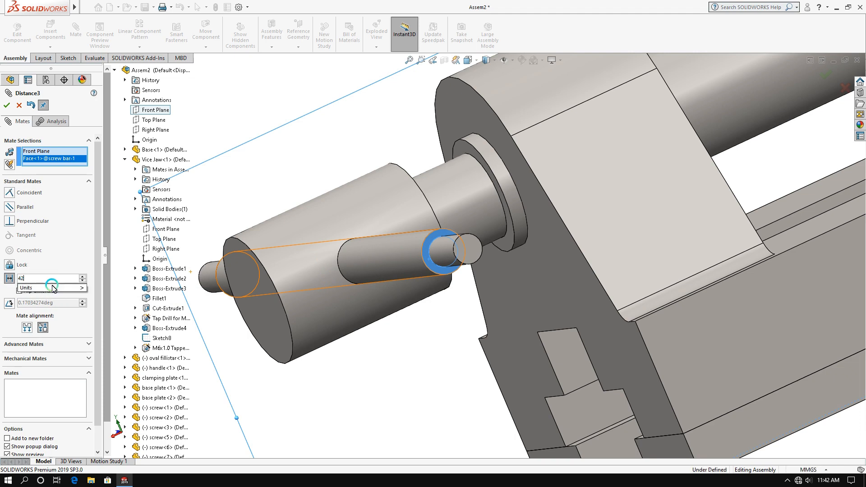
{"action": "key", "text": "Return"}
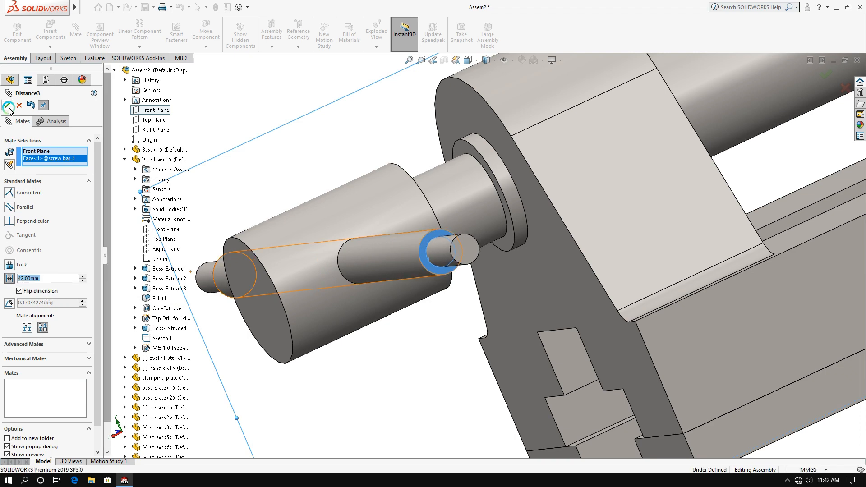
{"action": "left_click", "coordinate": [7, 105]}
Test the mated screw bar by pulling the handle out of the vise and sliding it partway back, and finish mating
{"action": "middle_click_drag", "start_coordinate": [294, 261], "coordinate": [548, 251]}
{"action": "left_click", "coordinate": [415, 267]}
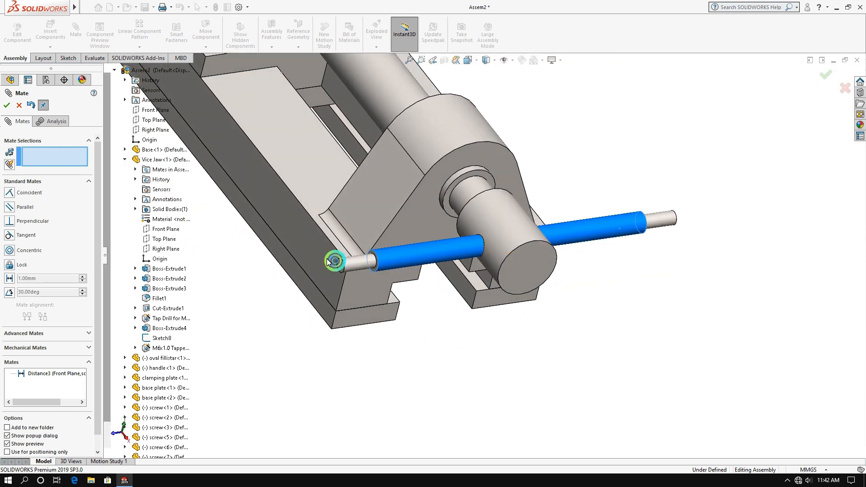
{"action": "left_click_drag", "start_coordinate": [327, 259], "coordinate": [547, 441]}
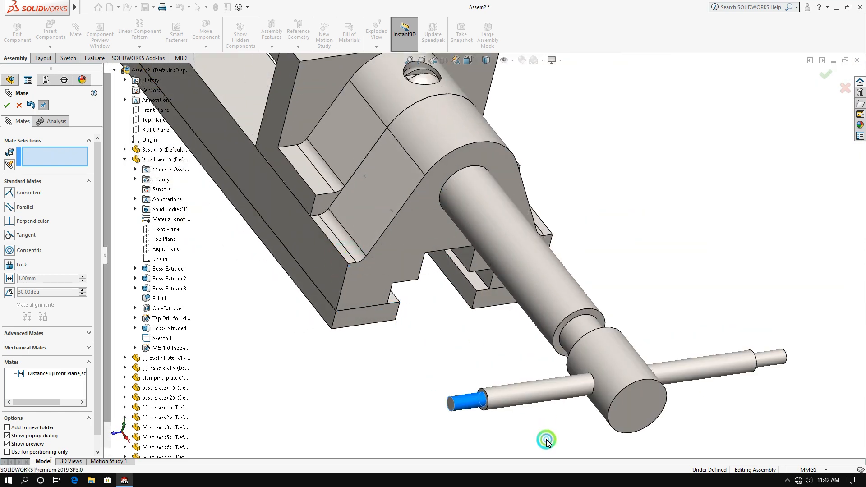
{"action": "left_click_drag", "start_coordinate": [471, 279], "coordinate": [419, 222]}
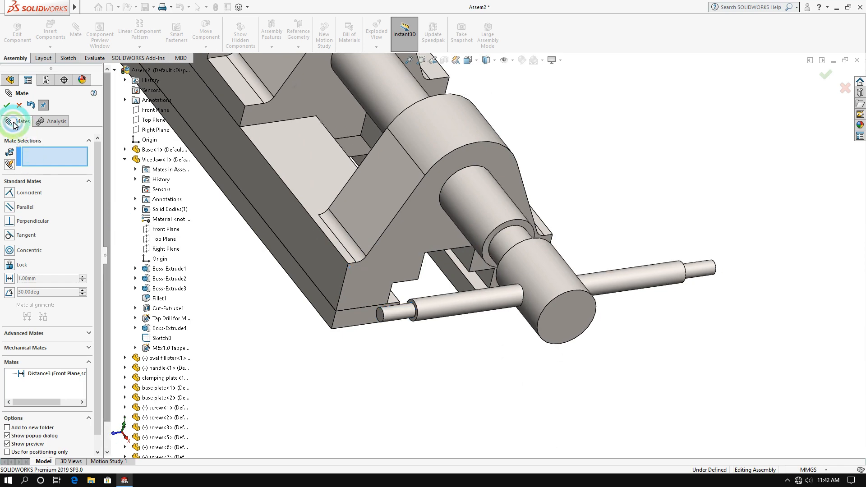
{"action": "left_click", "coordinate": [7, 106]}
Slide the handle and screw bar in until the moving jaw closes against the fixed jaw
{"action": "scroll", "coordinate": [496, 378], "scroll_direction": "up", "scroll_amount": 4}
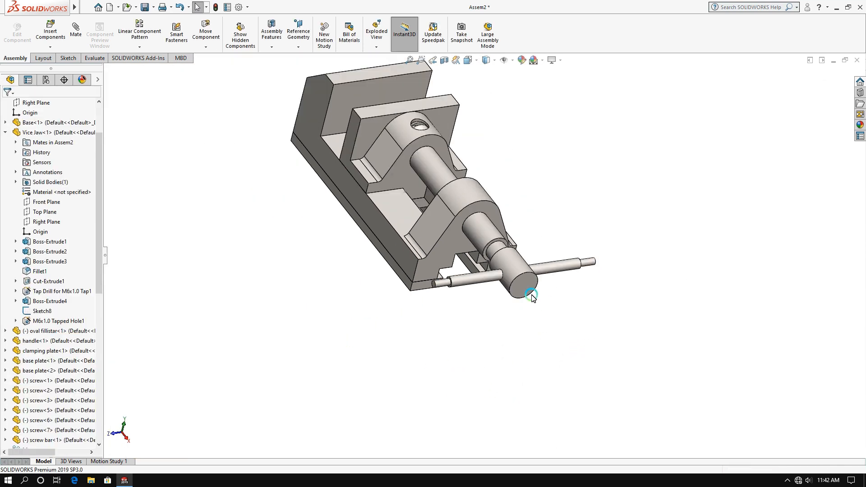
{"action": "middle_click_drag", "start_coordinate": [532, 296], "coordinate": [410, 294]}
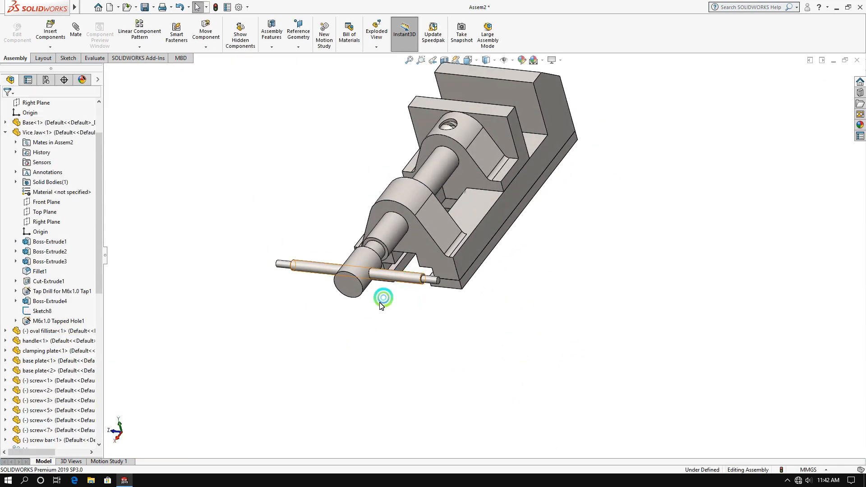
{"action": "left_click_drag", "start_coordinate": [381, 306], "coordinate": [417, 207]}
{"action": "left_click_drag", "start_coordinate": [334, 387], "coordinate": [395, 286]}
{"action": "middle_click_drag", "start_coordinate": [381, 315], "coordinate": [396, 336]}
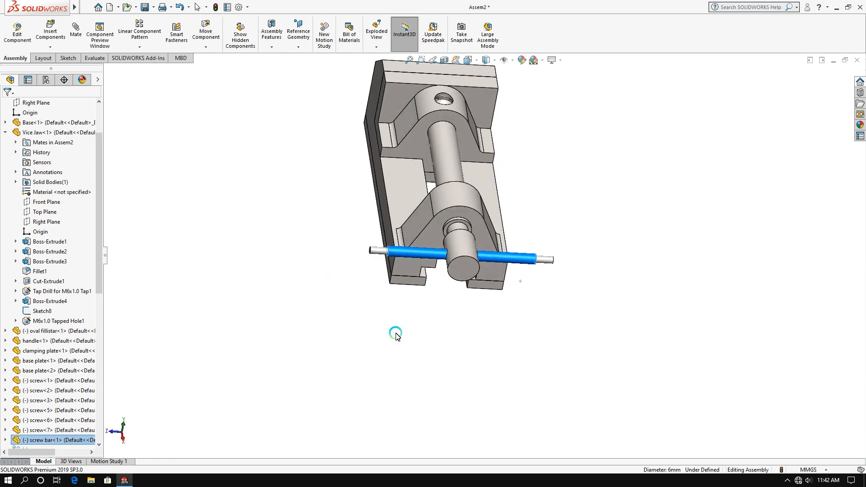
{"action": "scroll", "coordinate": [467, 265], "scroll_direction": "down", "scroll_amount": 2}
{"action": "left_click", "coordinate": [412, 402]}
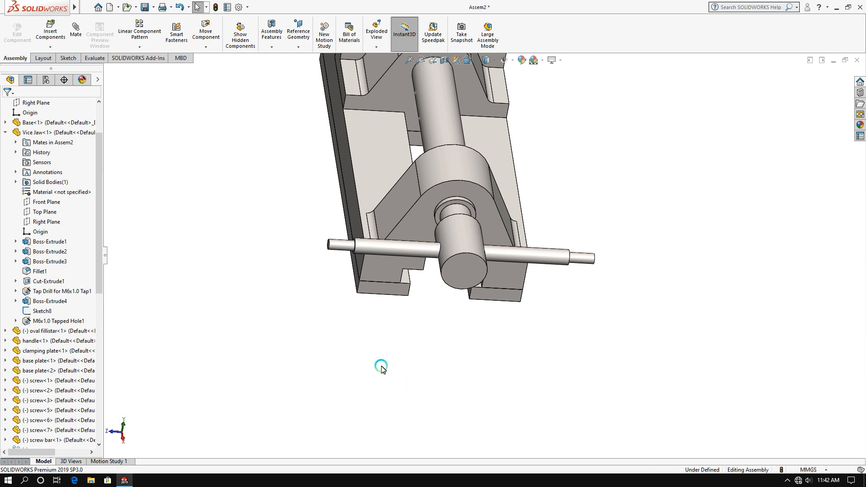
Insert the globes part into the empty space beside the vise and create a second copy next to it
{"action": "left_click", "coordinate": [52, 28]}
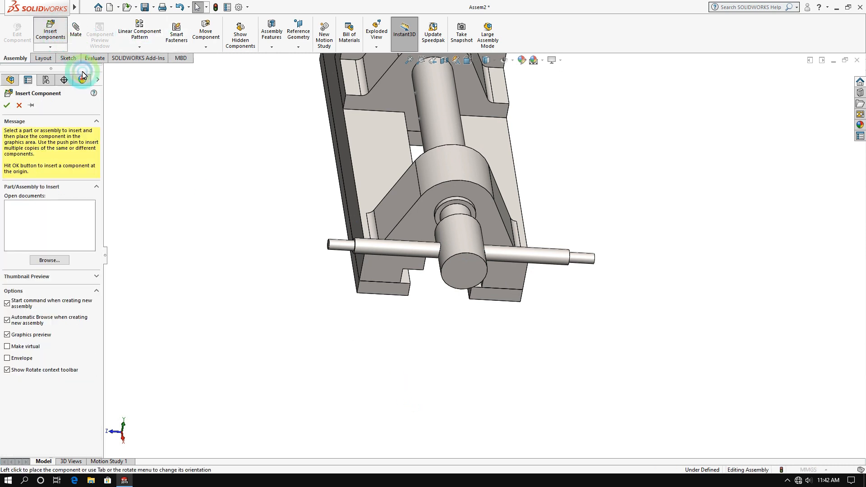
{"action": "left_click", "coordinate": [45, 261]}
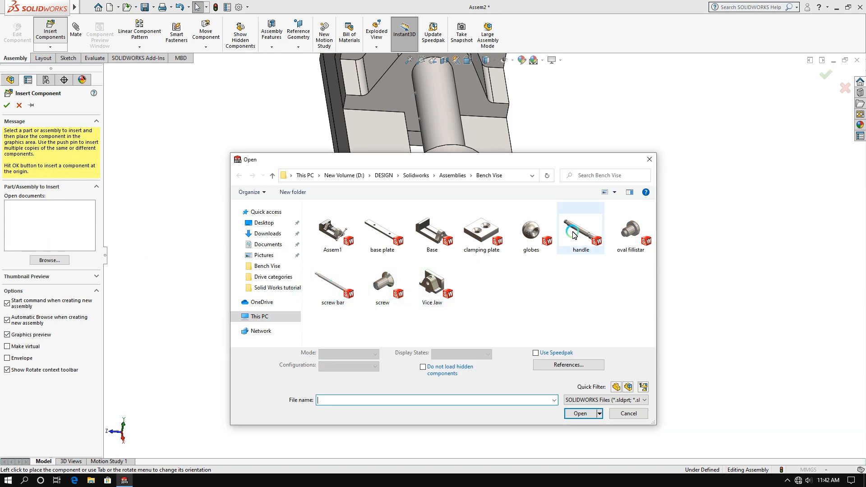
{"action": "left_click", "coordinate": [533, 232]}
{"action": "double_click", "coordinate": [534, 234]}
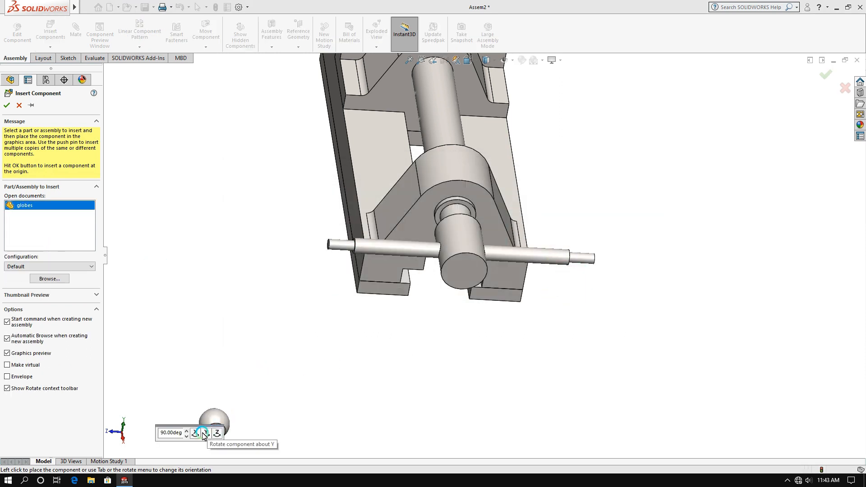
{"action": "left_click", "coordinate": [295, 348]}
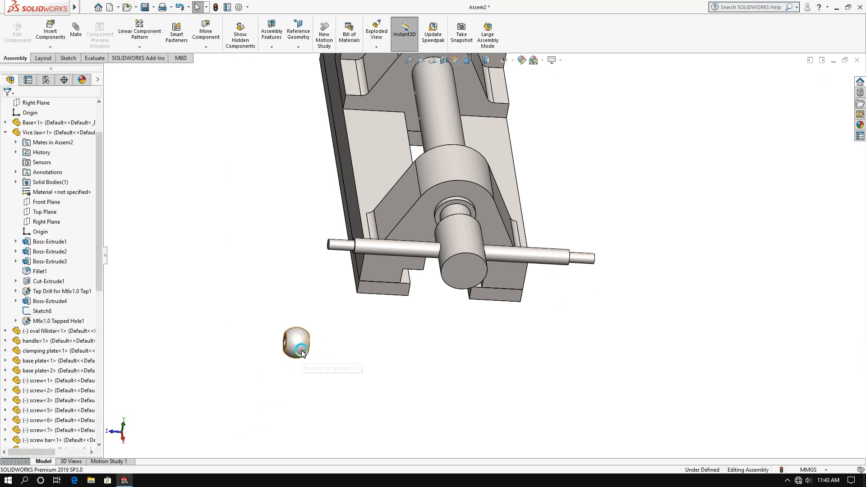
{"action": "left_click_drag", "start_coordinate": [302, 350], "coordinate": [245, 344], "text": "ctrl"}
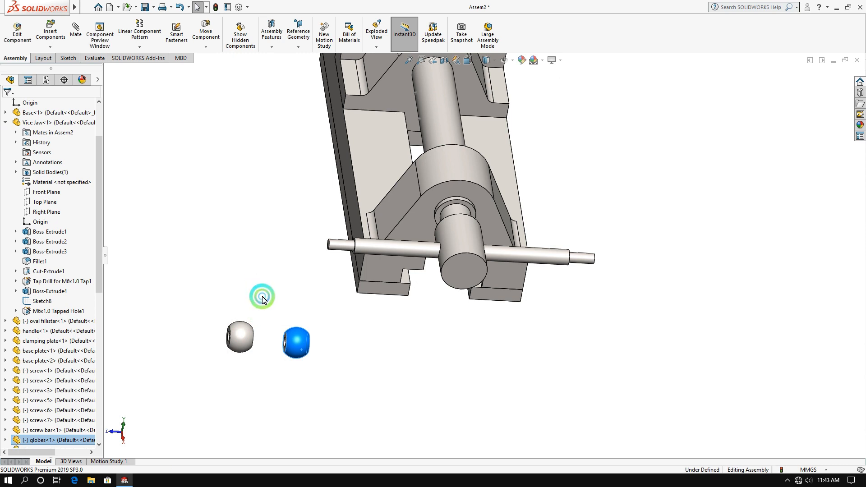
{"action": "left_click", "coordinate": [243, 349]}
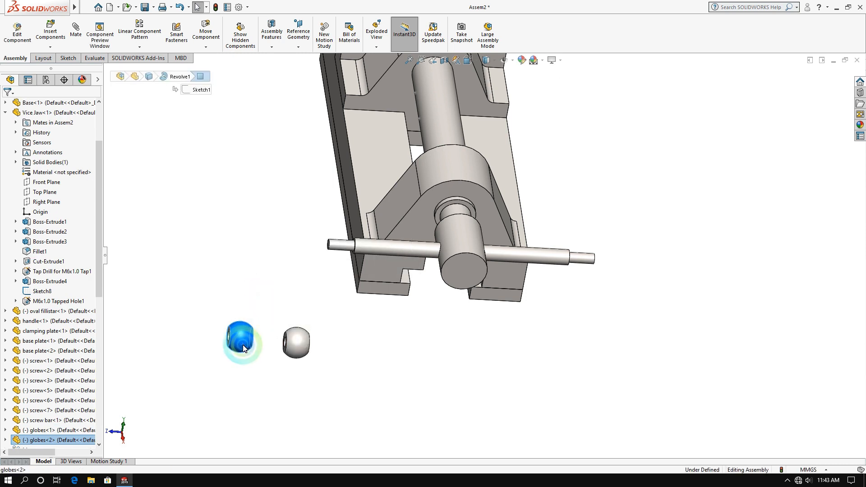
{"action": "right_click", "coordinate": [243, 348]}
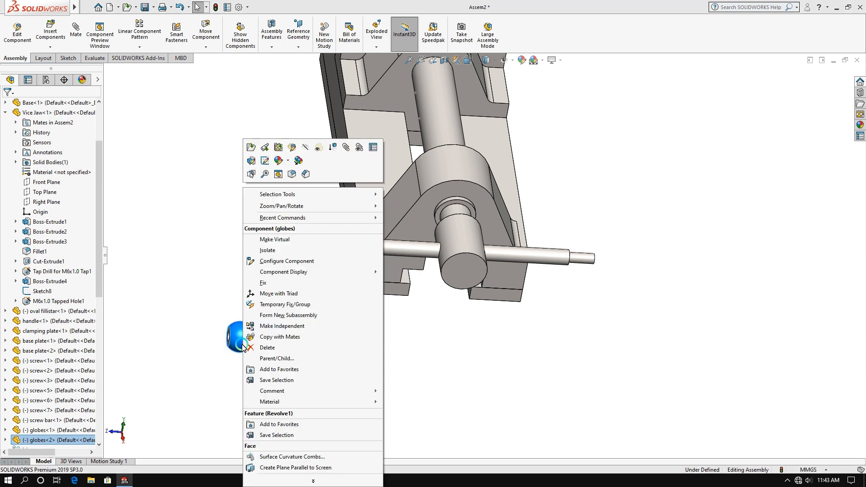
{"action": "left_click", "coordinate": [216, 266]}
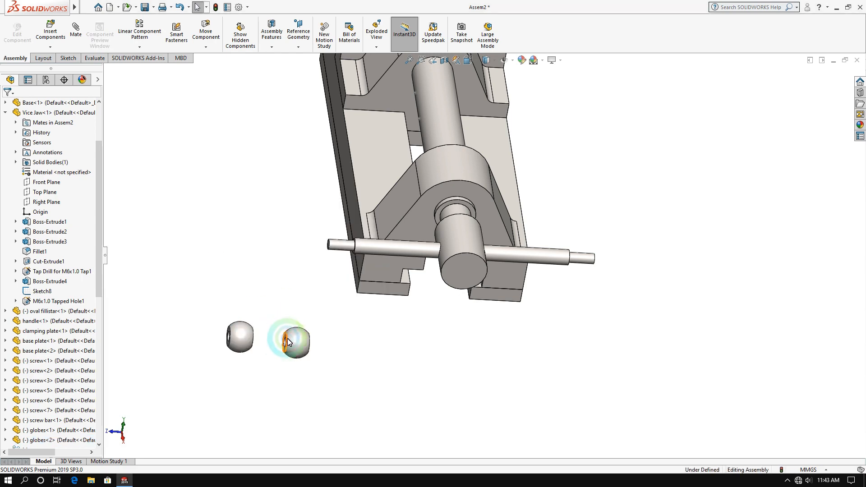
Add a coincident mate between the first globe's flat face and the shoulder face at the nearest screw bar end
{"action": "middle_click_drag", "start_coordinate": [283, 333], "coordinate": [325, 341]}
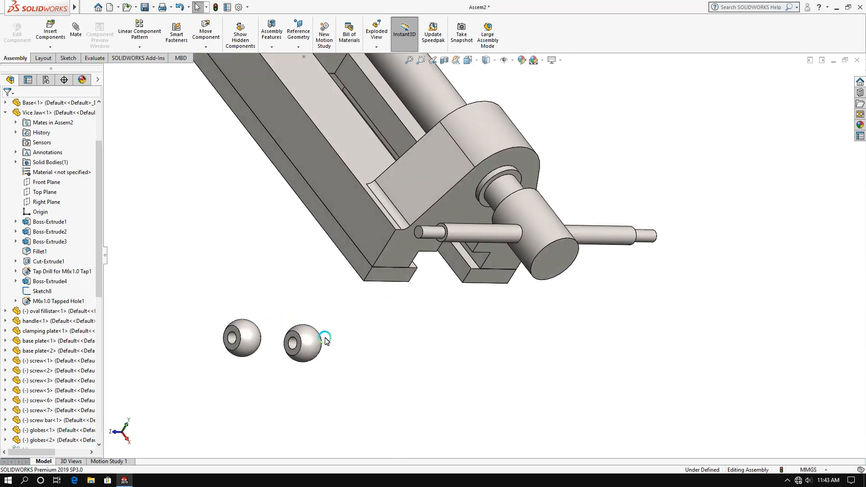
{"action": "left_click", "coordinate": [298, 339]}
{"action": "middle_click_drag", "start_coordinate": [633, 325], "coordinate": [545, 302]}
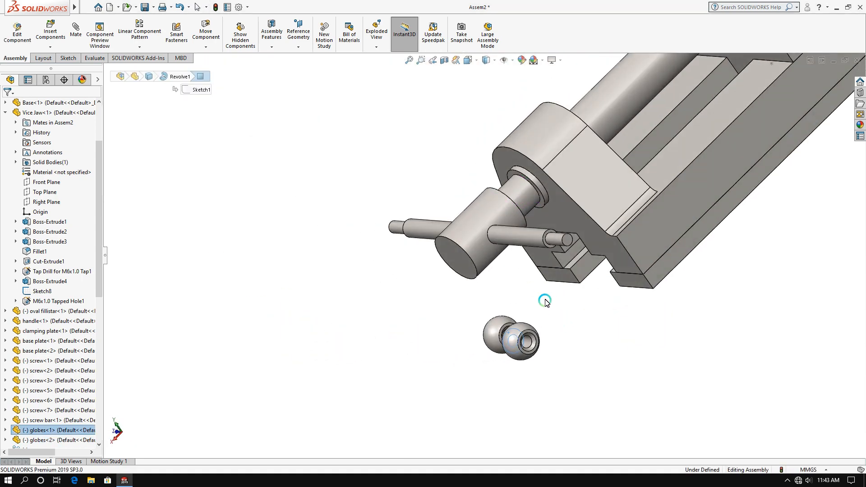
{"action": "scroll", "coordinate": [545, 297], "scroll_direction": "down", "scroll_amount": 5}
{"action": "left_click", "coordinate": [473, 217], "text": "ctrl"}
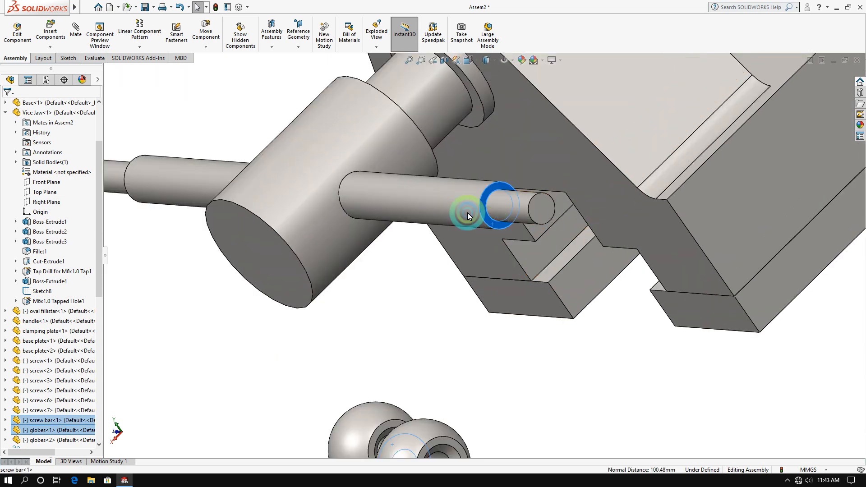
{"action": "left_click", "coordinate": [76, 29]}
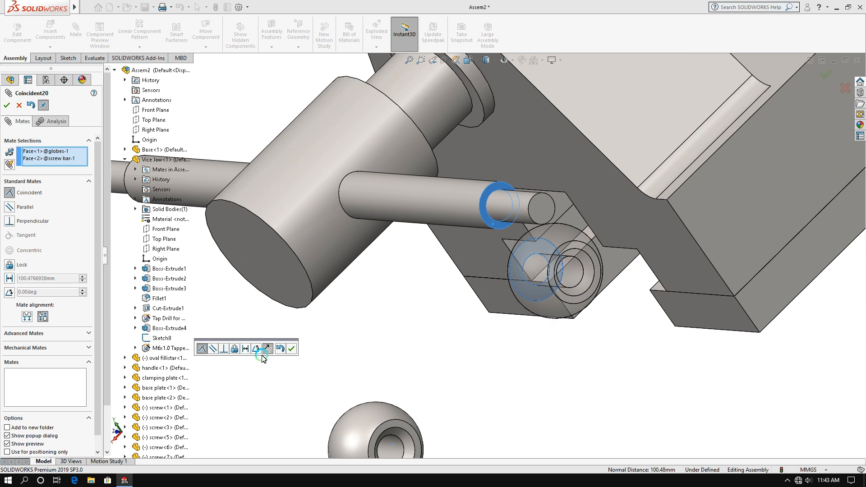
{"action": "left_click", "coordinate": [293, 349]}
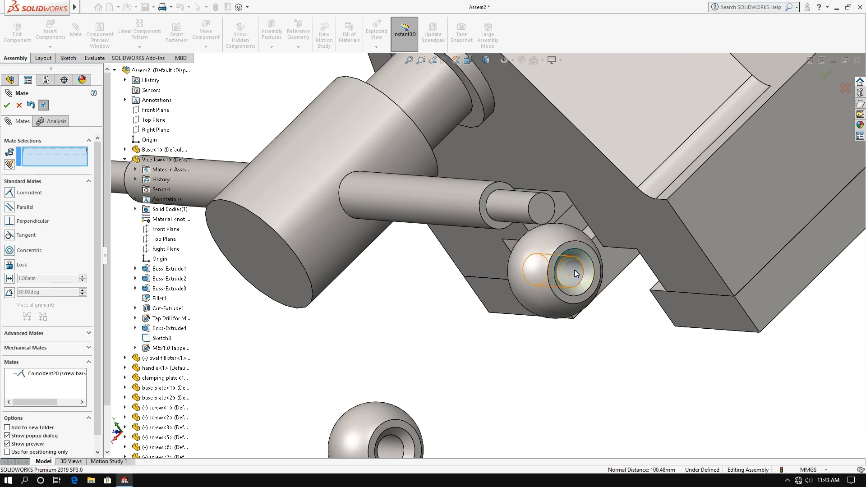
Add a concentric mate between the first globe's hole and the reduced end of the screw bar, and finish mating
{"action": "left_click", "coordinate": [535, 284]}
{"action": "left_click", "coordinate": [514, 211]}
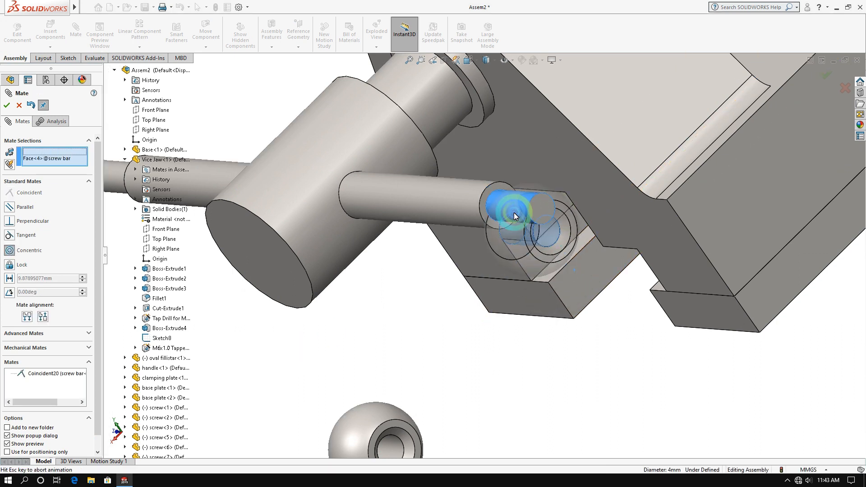
{"action": "left_click", "coordinate": [613, 202]}
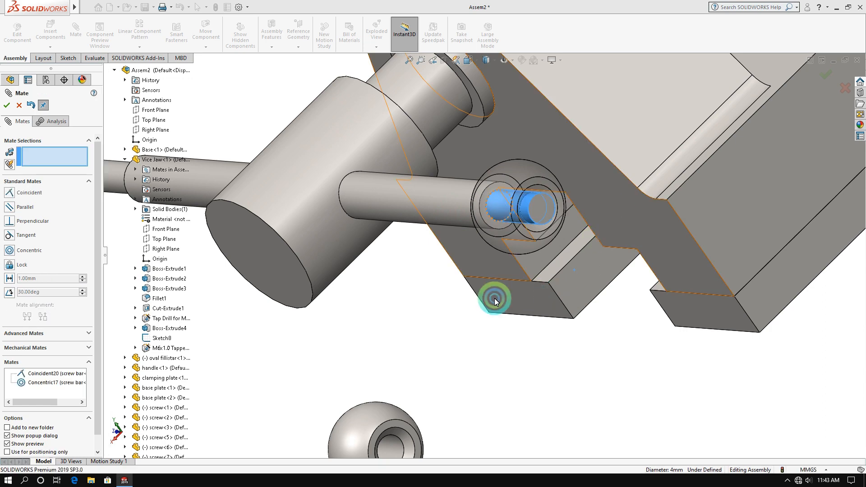
{"action": "middle_click_drag", "start_coordinate": [475, 284], "coordinate": [487, 285]}
{"action": "scroll", "coordinate": [487, 285], "scroll_direction": "up", "scroll_amount": 4}
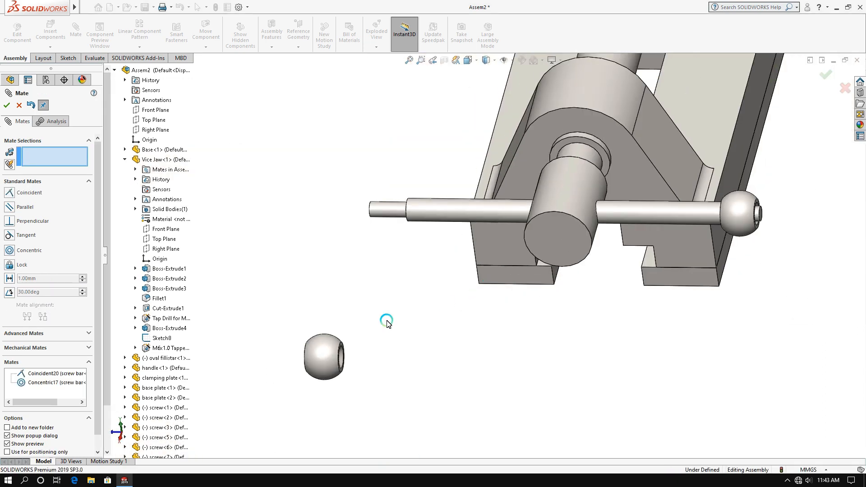
{"action": "middle_click_drag", "start_coordinate": [379, 335], "coordinate": [407, 329]}
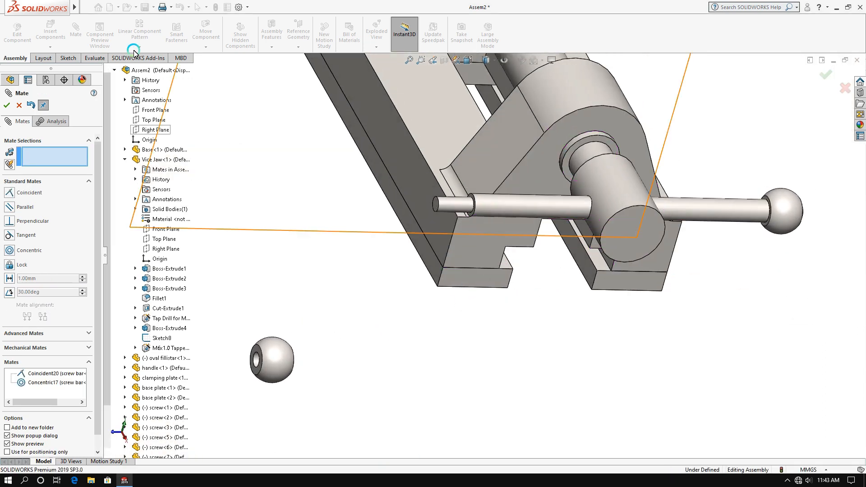
{"action": "key", "text": "Escape"}
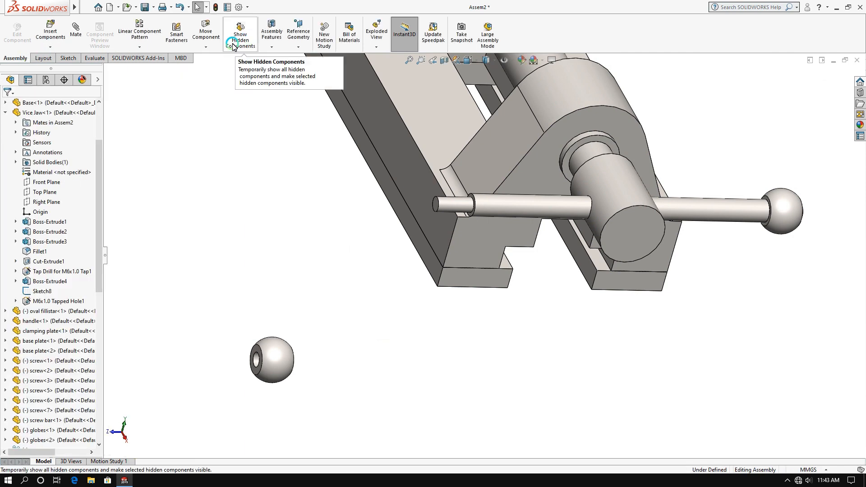
Rotate the second globe freely until its other flat face points toward the screw bar's open end
{"action": "left_click", "coordinate": [205, 46]}
{"action": "left_click", "coordinate": [221, 69]}
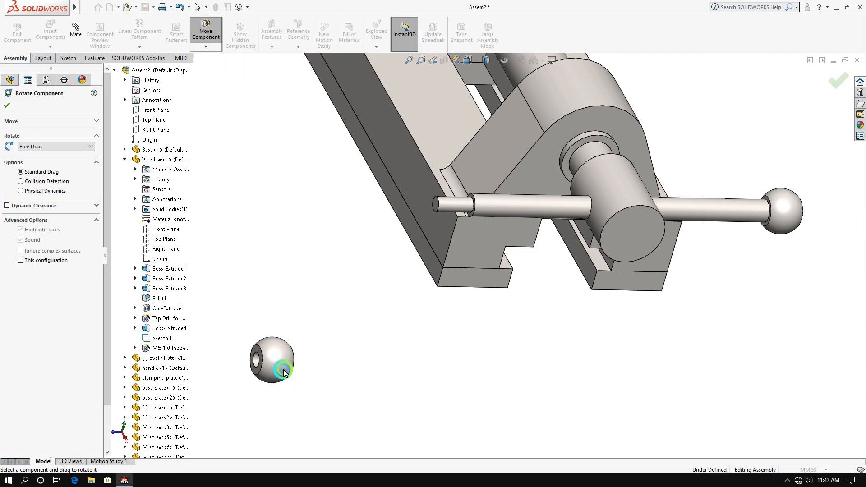
{"action": "left_click_drag", "start_coordinate": [284, 370], "coordinate": [52, 391]}
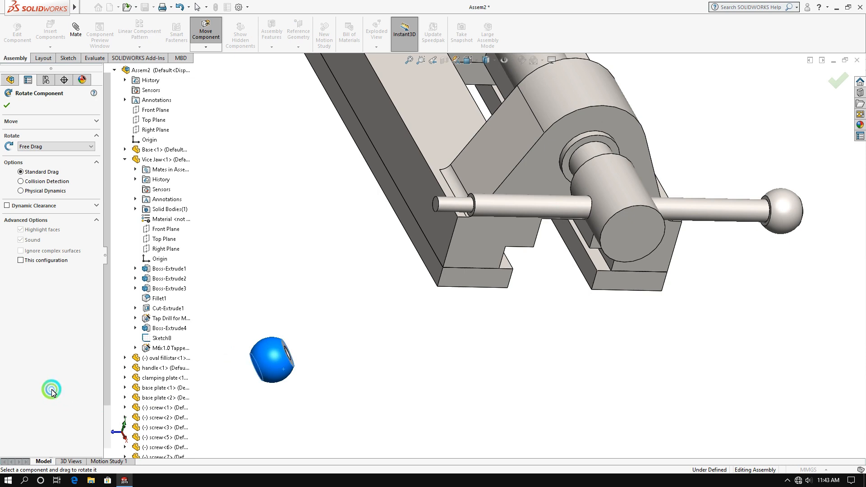
{"action": "left_click", "coordinate": [347, 334]}
{"action": "key", "text": "Escape"}
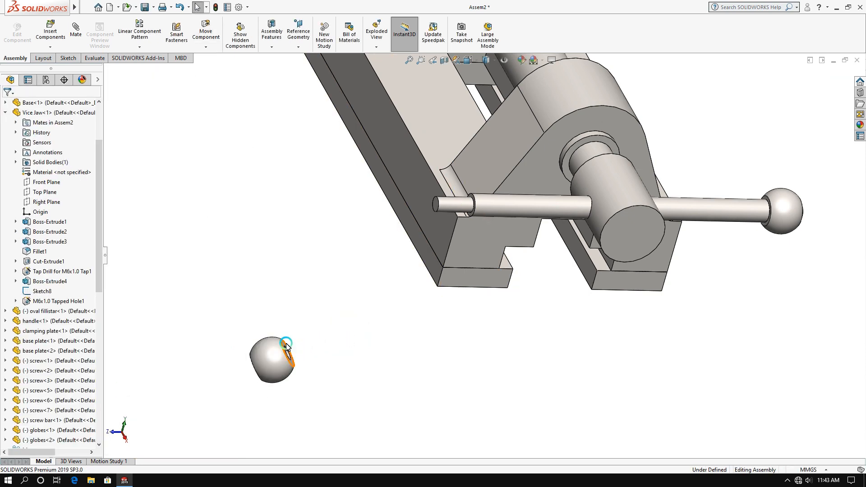
Add a coincident mate between the second globe's flat face and the shoulder face at the open end of the screw bar
{"action": "left_click", "coordinate": [284, 345]}
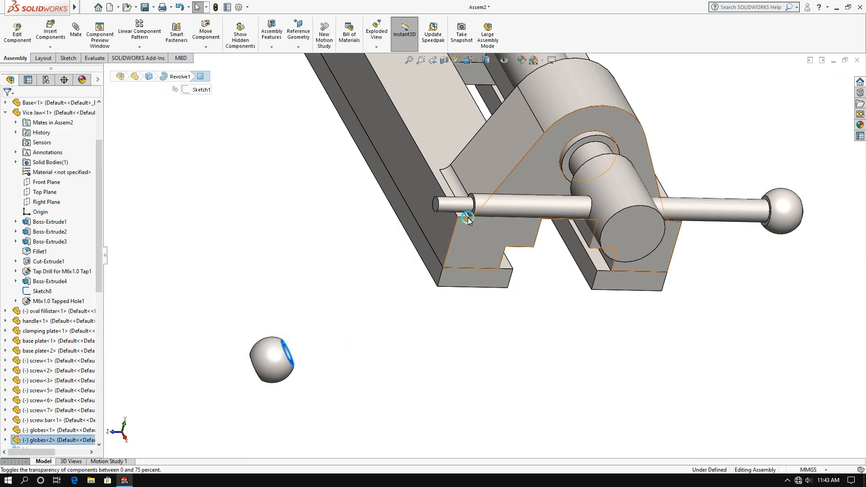
{"action": "scroll", "coordinate": [475, 204], "scroll_direction": "down", "scroll_amount": 3}
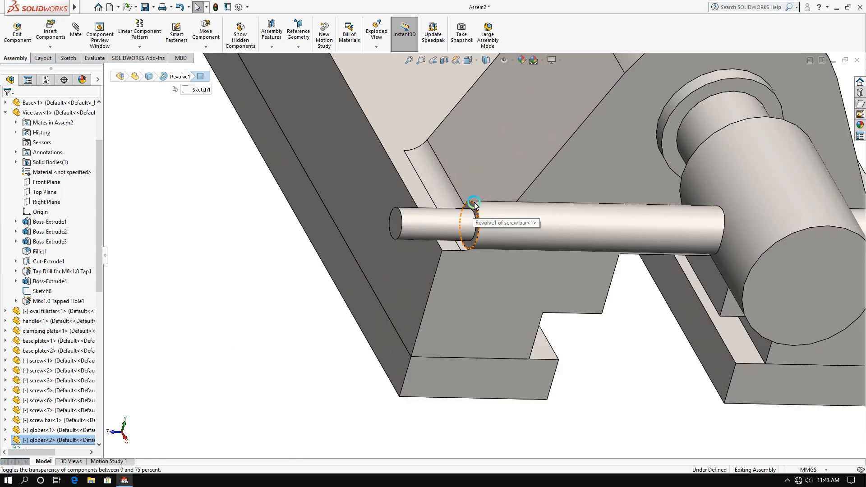
{"action": "left_click", "coordinate": [473, 211]}
{"action": "left_click", "coordinate": [75, 30]}
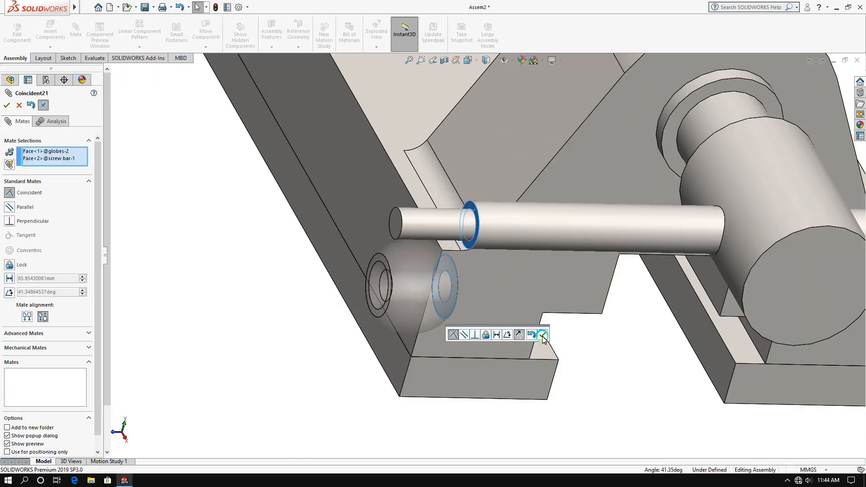
{"action": "left_click", "coordinate": [544, 335]}
Add a concentric mate between the second globe's hole and the screw bar's reduced end, and finish mating
{"action": "left_click", "coordinate": [411, 308]}
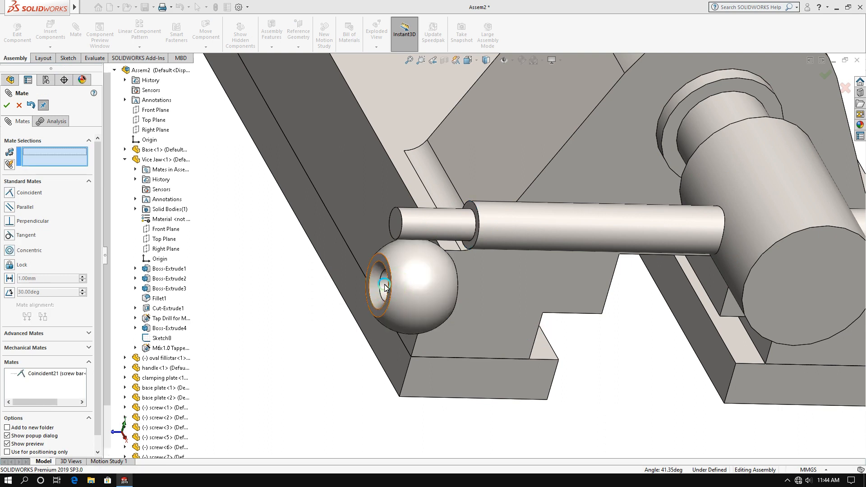
{"action": "left_click", "coordinate": [412, 226]}
{"action": "left_click", "coordinate": [581, 320]}
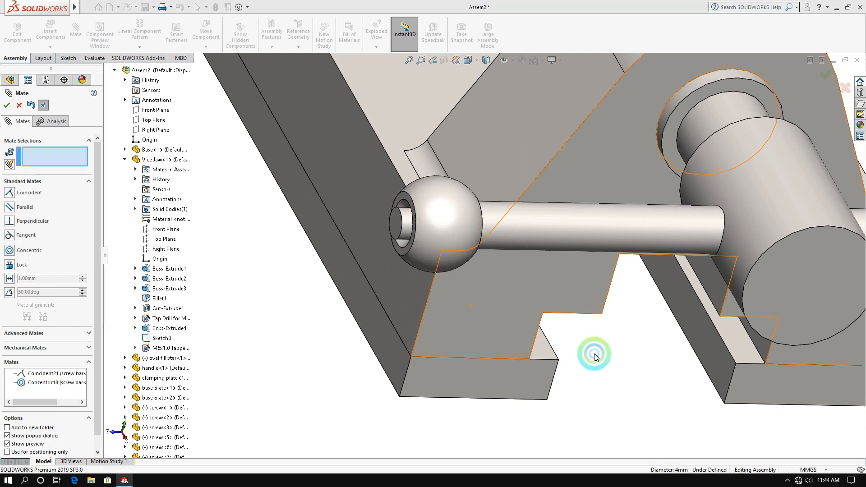
{"action": "left_click", "coordinate": [7, 106]}
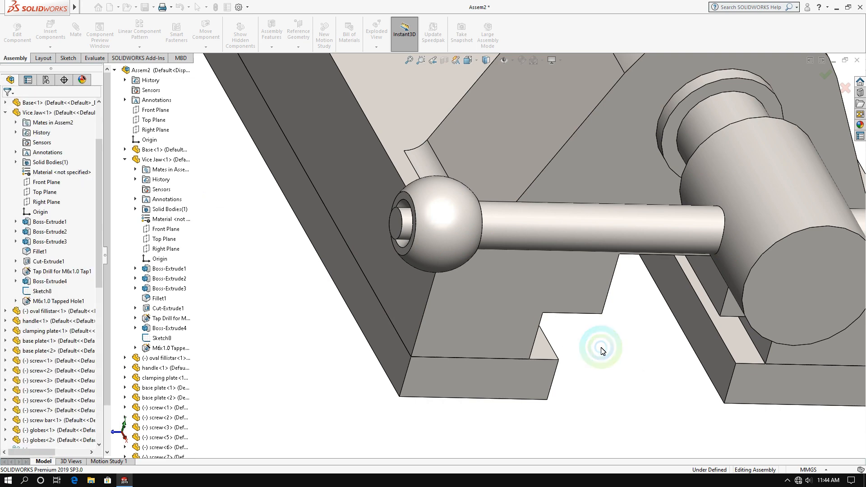
Test the assembled mechanism by moving the handle and turning the screw bar with its globes
{"action": "scroll", "coordinate": [597, 353], "scroll_direction": "up", "scroll_amount": 6}
{"action": "middle_click_drag", "start_coordinate": [568, 315], "coordinate": [479, 242]}
{"action": "left_click_drag", "start_coordinate": [496, 244], "coordinate": [578, 229]}
{"action": "left_click_drag", "start_coordinate": [540, 159], "coordinate": [491, 233]}
{"action": "scroll", "coordinate": [53, 400], "scroll_direction": "down", "scroll_amount": 6}
{"action": "scroll", "coordinate": [53, 400], "scroll_direction": "down", "scroll_amount": 6}
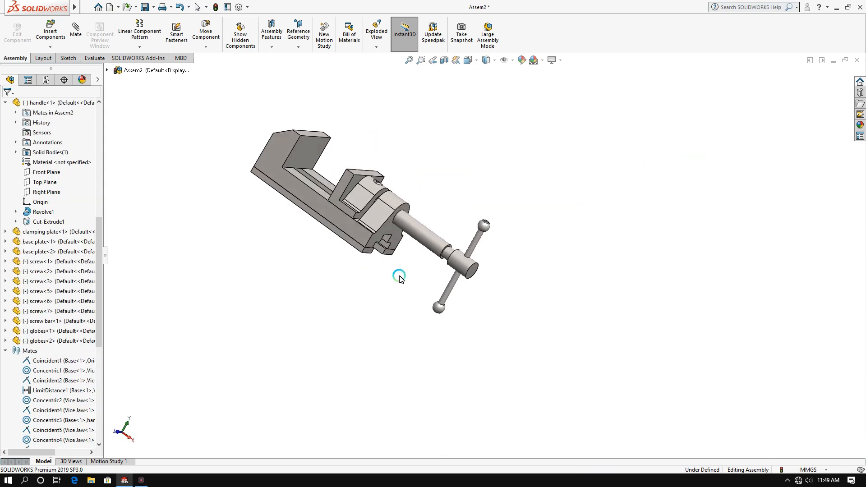
{"action": "left_click_drag", "start_coordinate": [483, 242], "coordinate": [340, 269]}
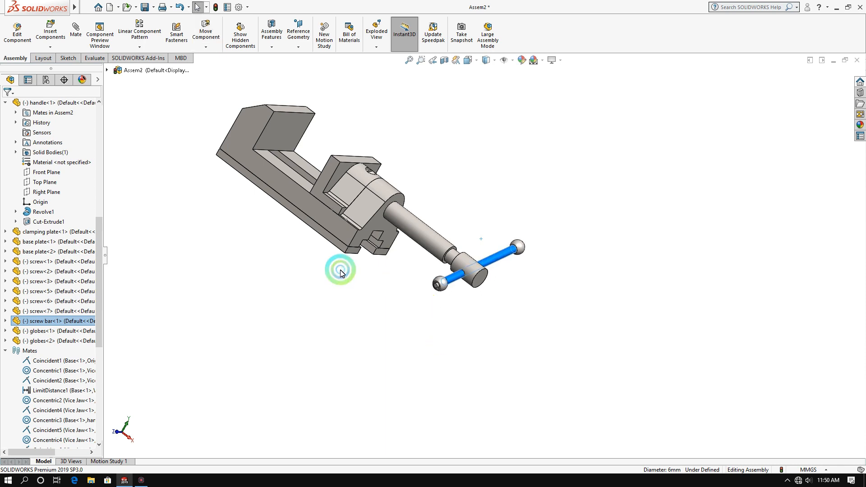
Try mating the handle's Front Plane to the edge at the screw bar's end near the second globe
{"action": "left_click", "coordinate": [75, 31]}
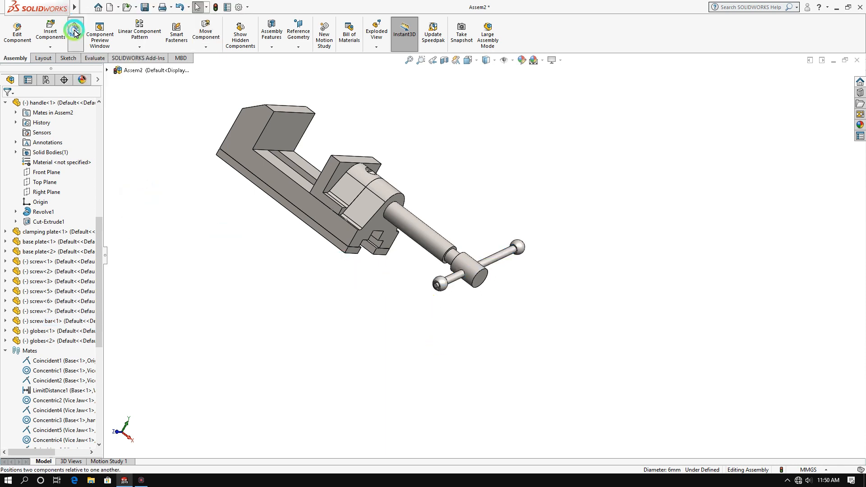
{"action": "left_click", "coordinate": [107, 70]}
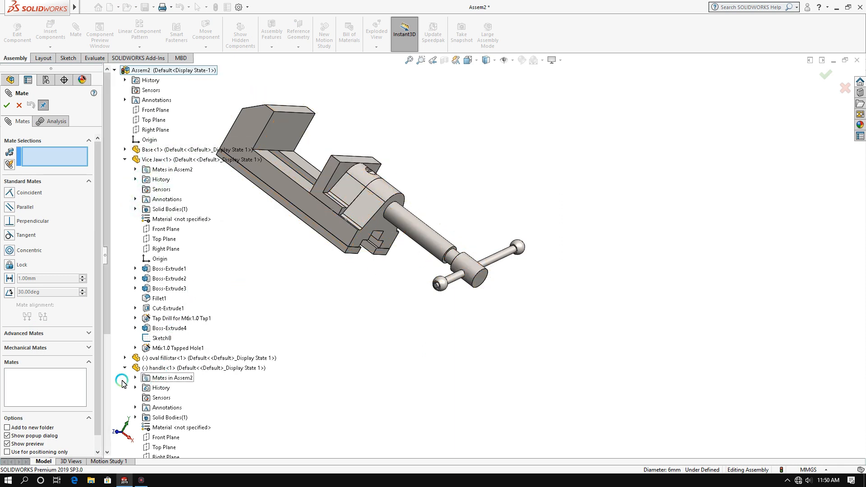
{"action": "left_click", "coordinate": [162, 440]}
{"action": "middle_click_drag", "start_coordinate": [490, 344], "coordinate": [435, 346]}
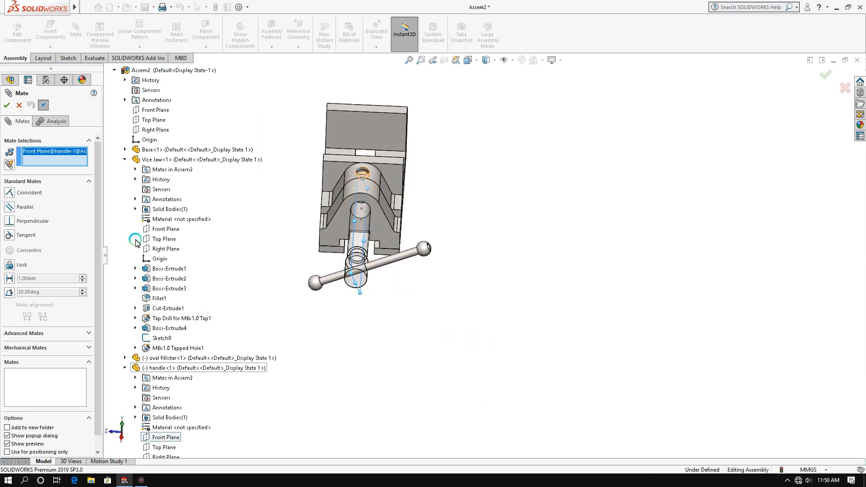
{"action": "scroll", "coordinate": [409, 269], "scroll_direction": "down", "scroll_amount": 5}
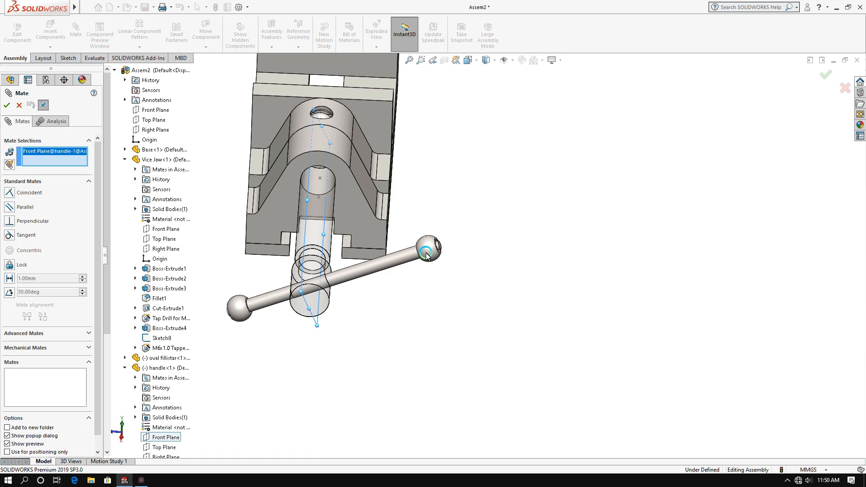
{"action": "middle_click_drag", "start_coordinate": [428, 255], "coordinate": [431, 261]}
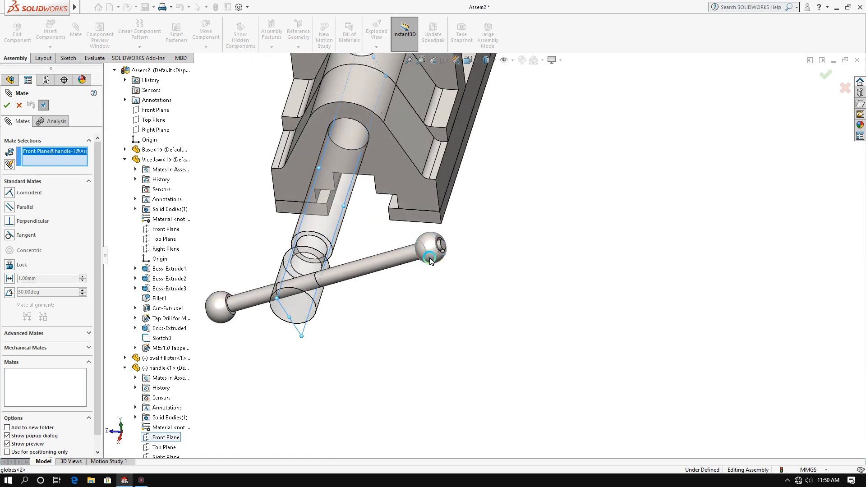
{"action": "right_click", "coordinate": [431, 261]}
{"action": "left_click", "coordinate": [457, 300]}
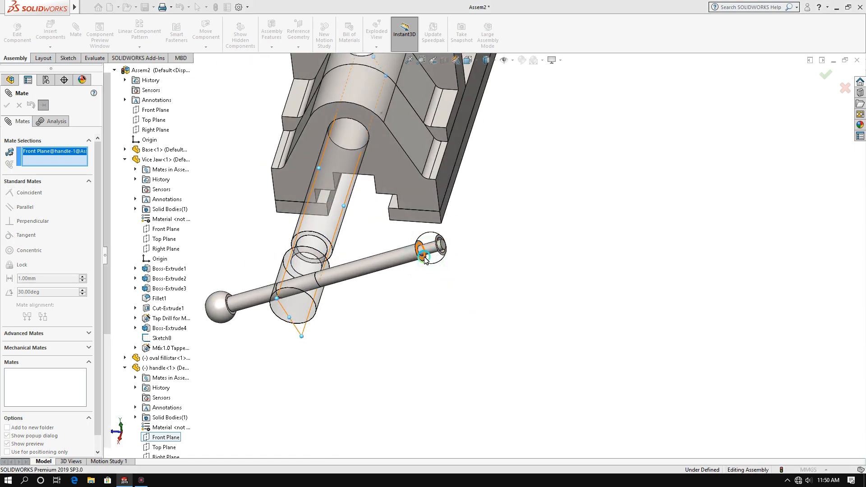
{"action": "scroll", "coordinate": [434, 252], "scroll_direction": "down", "scroll_amount": 5}
{"action": "left_click", "coordinate": [434, 259]}
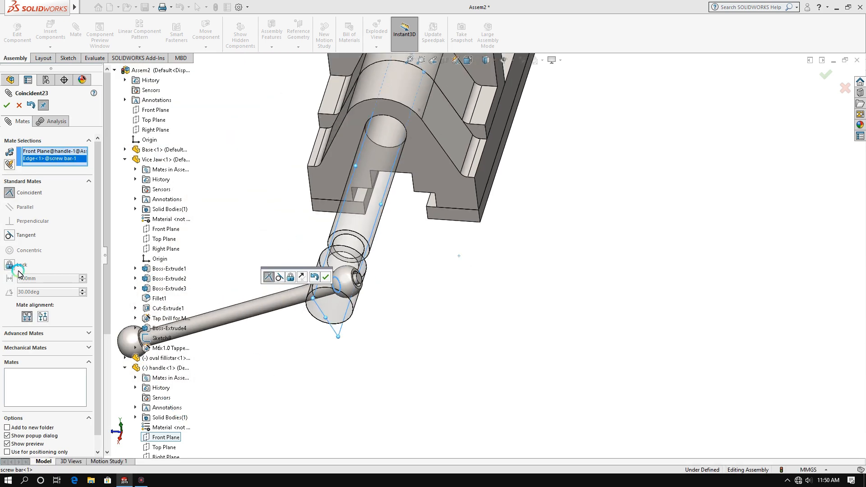
{"action": "left_click", "coordinate": [54, 332]}
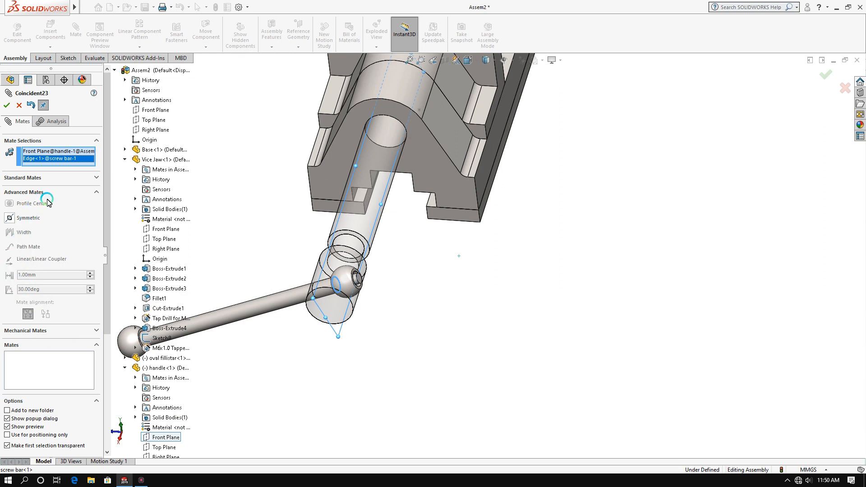
{"action": "left_click", "coordinate": [63, 182]}
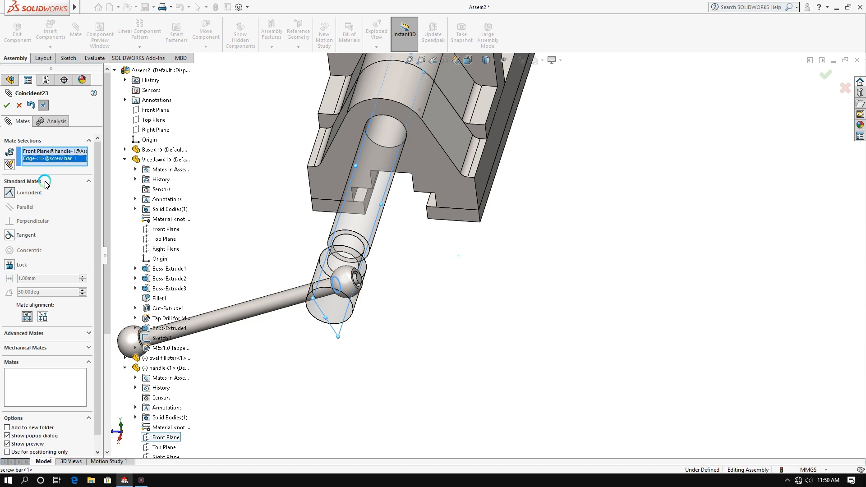
{"action": "key", "text": "Delete"}
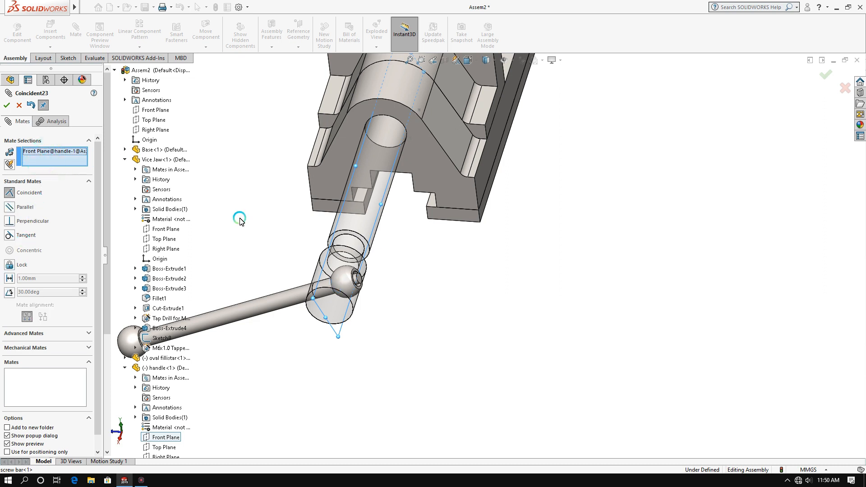
{"action": "right_click", "coordinate": [342, 284]}
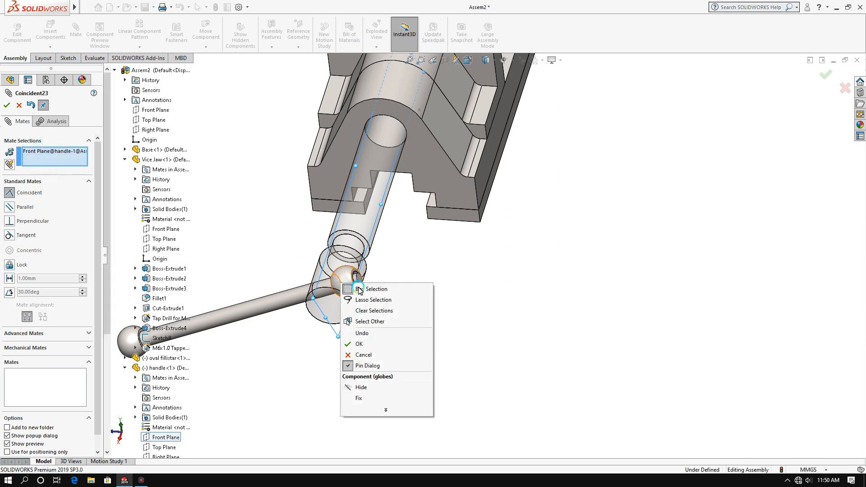
{"action": "left_click", "coordinate": [377, 322]}
{"action": "scroll", "coordinate": [325, 285], "scroll_direction": "down", "scroll_amount": 5}
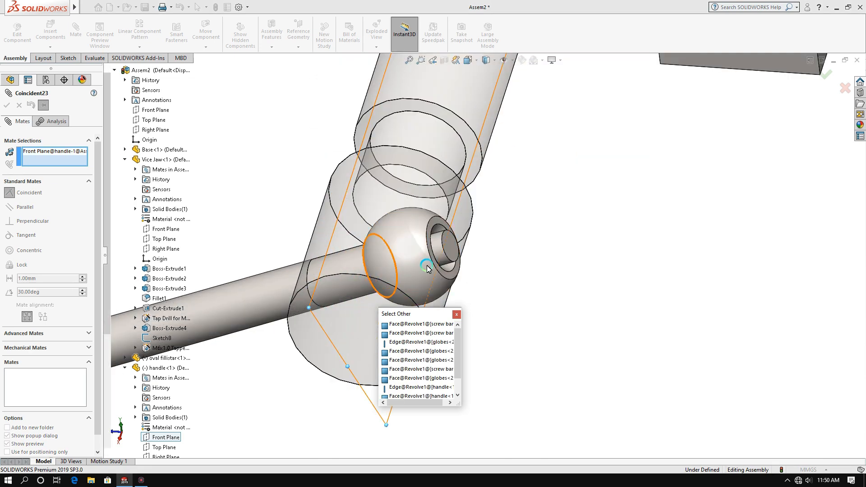
{"action": "left_click", "coordinate": [404, 269]}
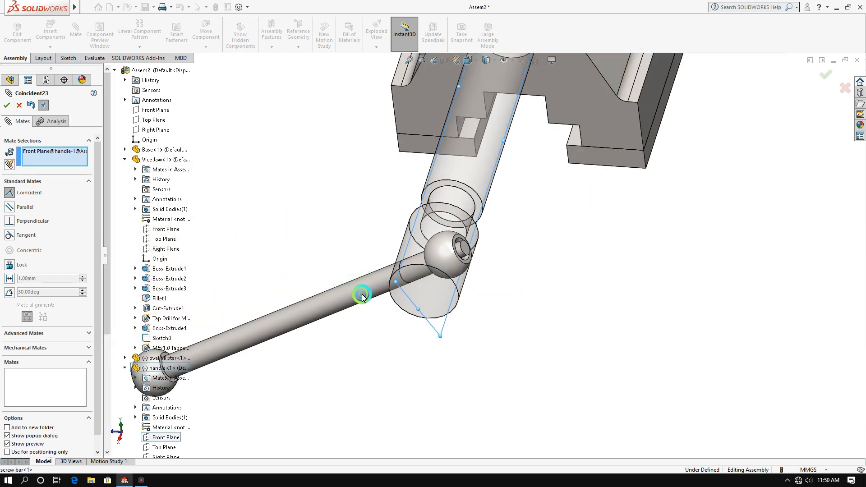
{"action": "left_click_drag", "start_coordinate": [363, 297], "coordinate": [436, 312]}
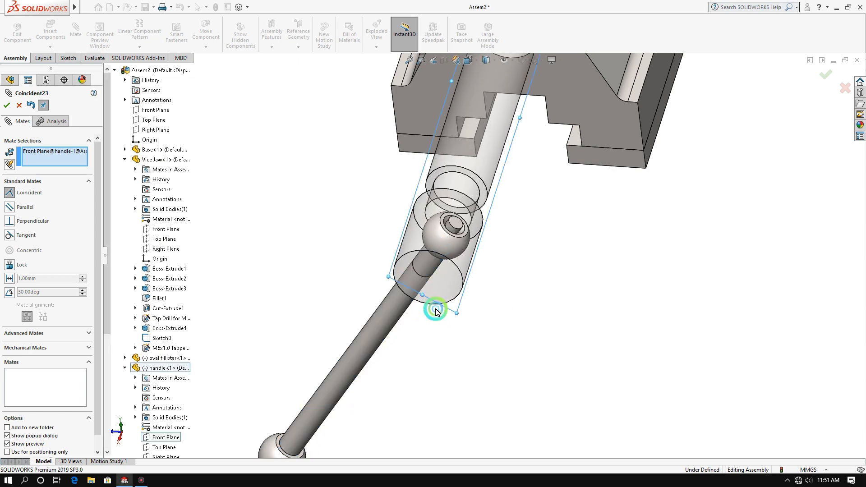
{"action": "key", "text": "Escape"}
{"action": "key", "text": "Escape"}
{"action": "scroll", "coordinate": [296, 240], "scroll_direction": "up", "scroll_amount": 4}
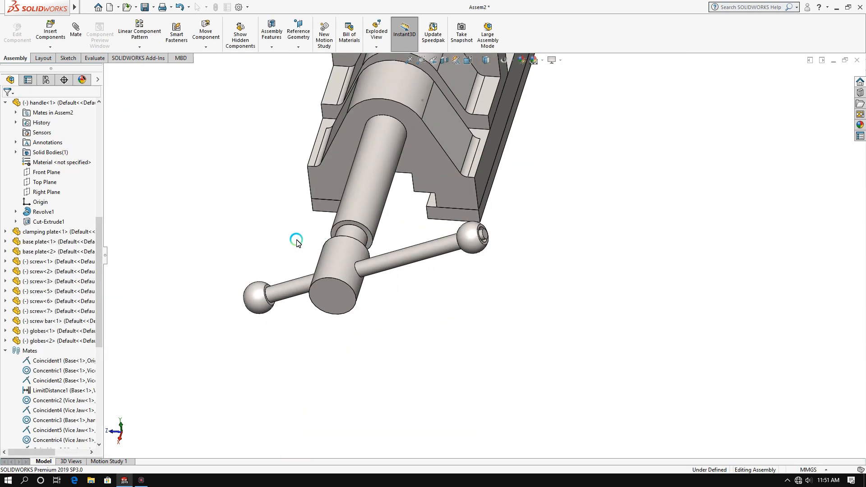
Add a limit distance mate between the handle's Front Plane and the screw bar's hidden shoulder face, maximum 70 mm and minimum 1 mm
{"action": "left_click", "coordinate": [76, 30]}
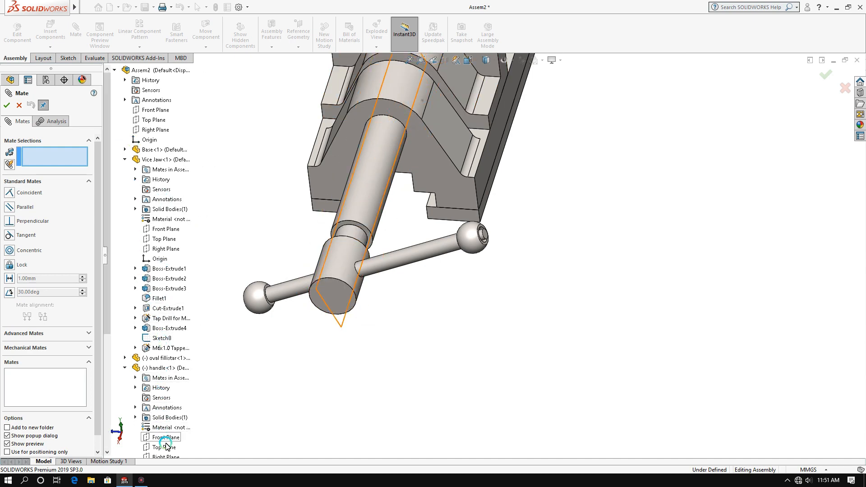
{"action": "scroll", "coordinate": [168, 452], "scroll_direction": "down", "scroll_amount": 3}
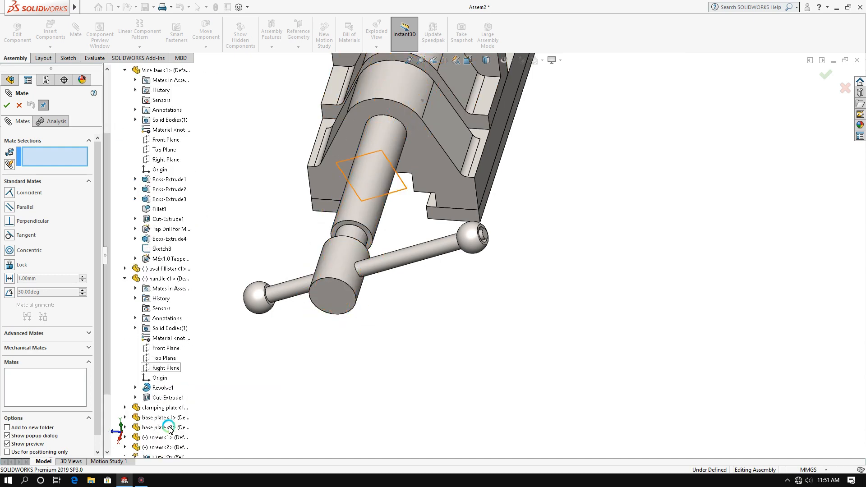
{"action": "left_click", "coordinate": [171, 352]}
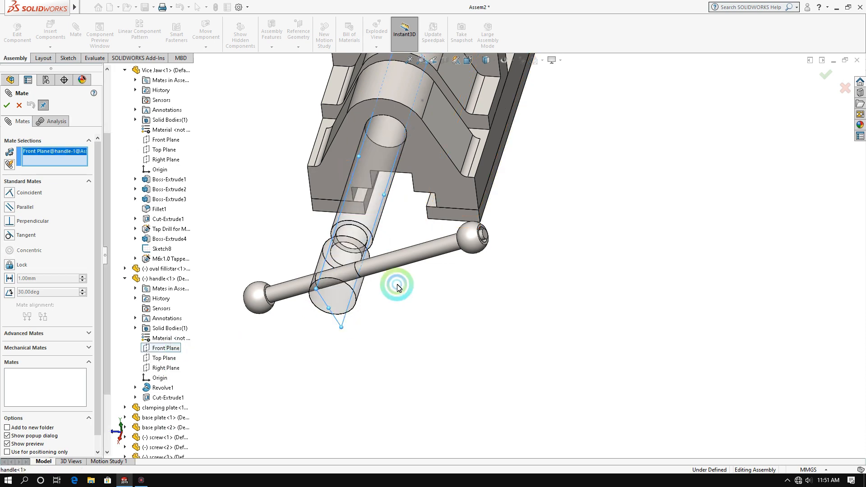
{"action": "right_click", "coordinate": [469, 238]}
{"action": "left_click", "coordinate": [512, 279]}
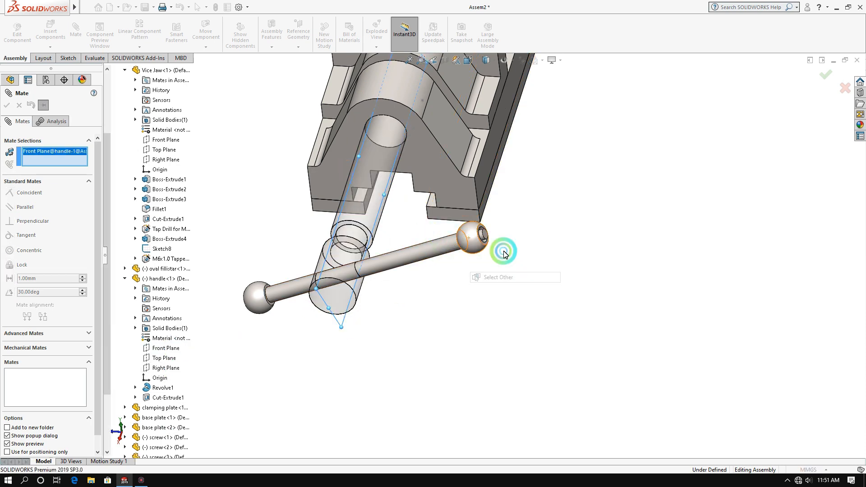
{"action": "scroll", "coordinate": [462, 243], "scroll_direction": "down", "scroll_amount": 5}
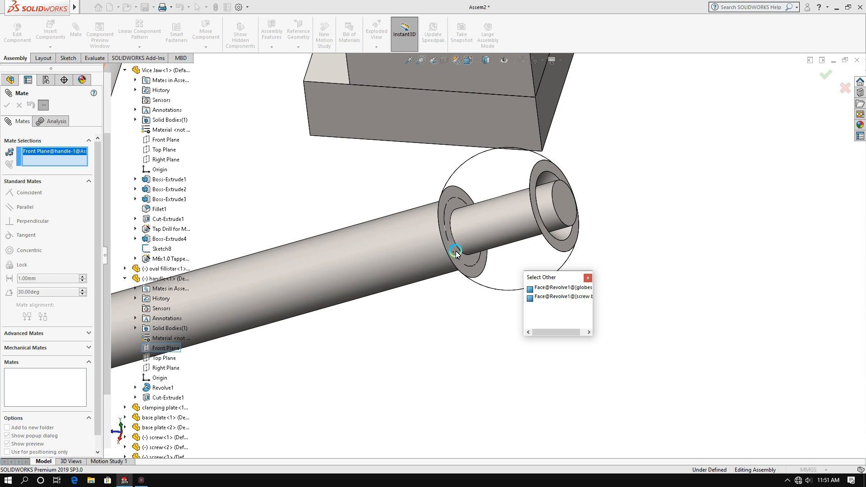
{"action": "left_click", "coordinate": [458, 255]}
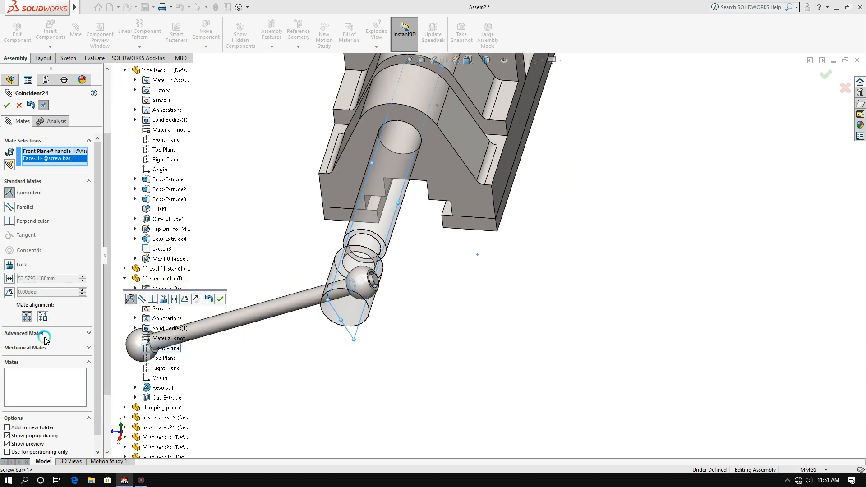
{"action": "left_click", "coordinate": [89, 334]}
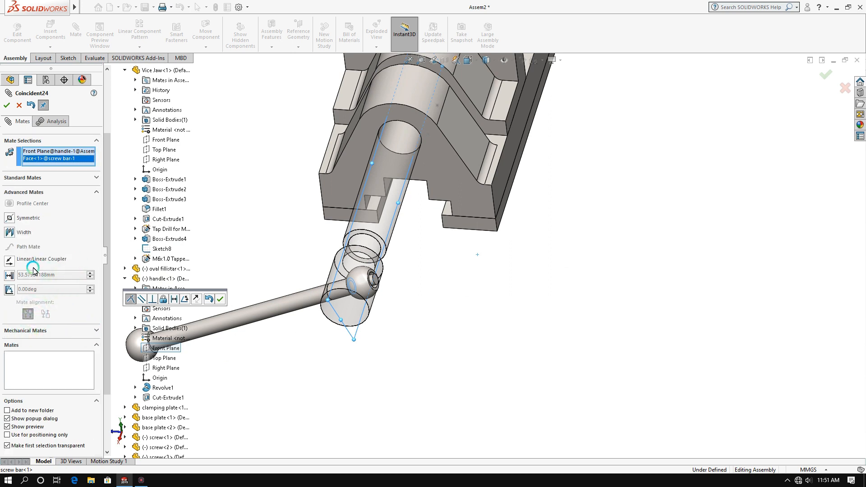
{"action": "left_click", "coordinate": [10, 275]}
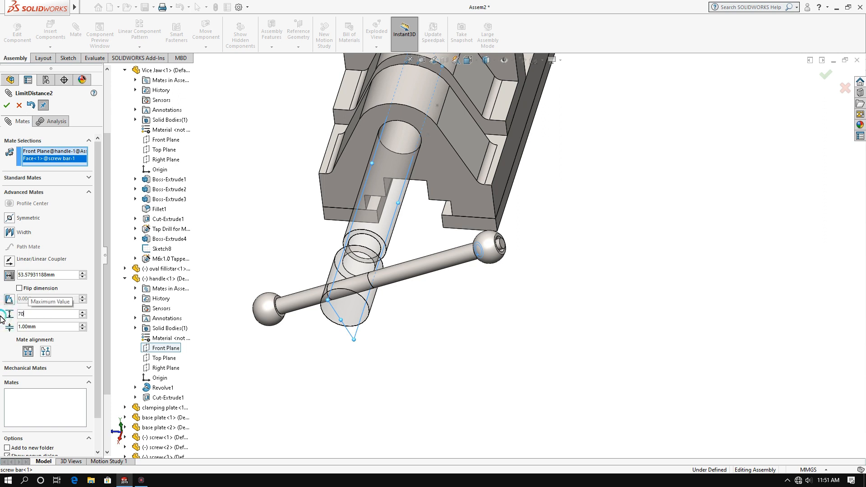
{"action": "left_click", "coordinate": [7, 107]}
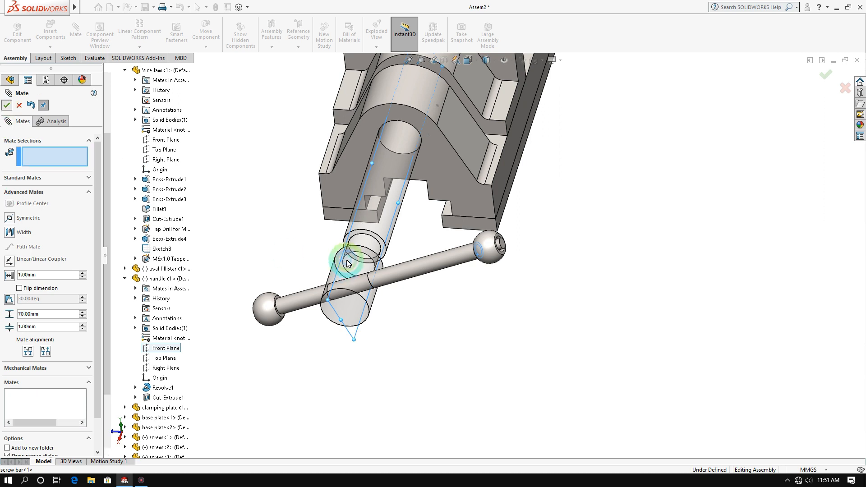
{"action": "left_click_drag", "start_coordinate": [335, 288], "coordinate": [208, 235]}
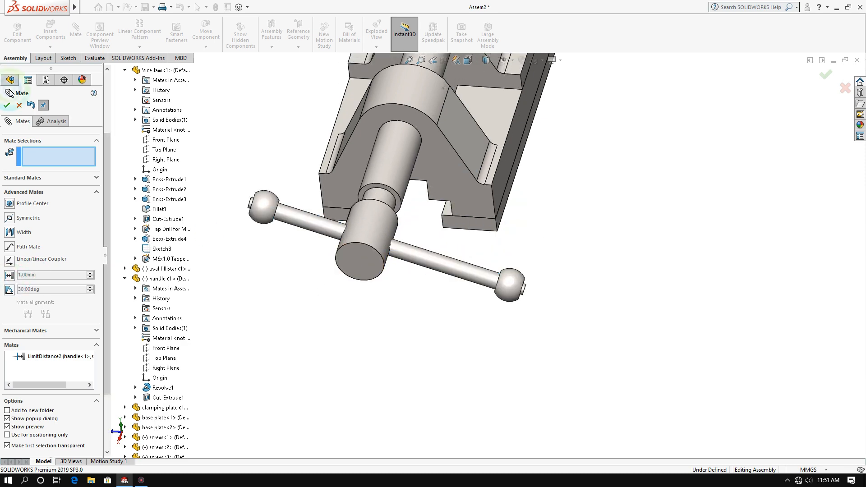
{"action": "left_click", "coordinate": [16, 106]}
Edit the handle-to-screw-bar limit distance mate, setting its maximum to 40 mm
{"action": "scroll", "coordinate": [48, 400], "scroll_direction": "down", "scroll_amount": 5}
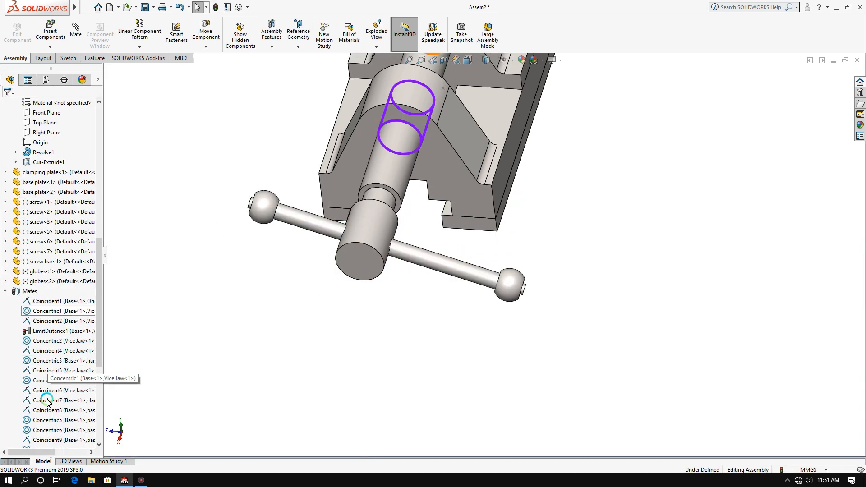
{"action": "scroll", "coordinate": [49, 406], "scroll_direction": "down", "scroll_amount": 4}
{"action": "left_click", "coordinate": [52, 440]}
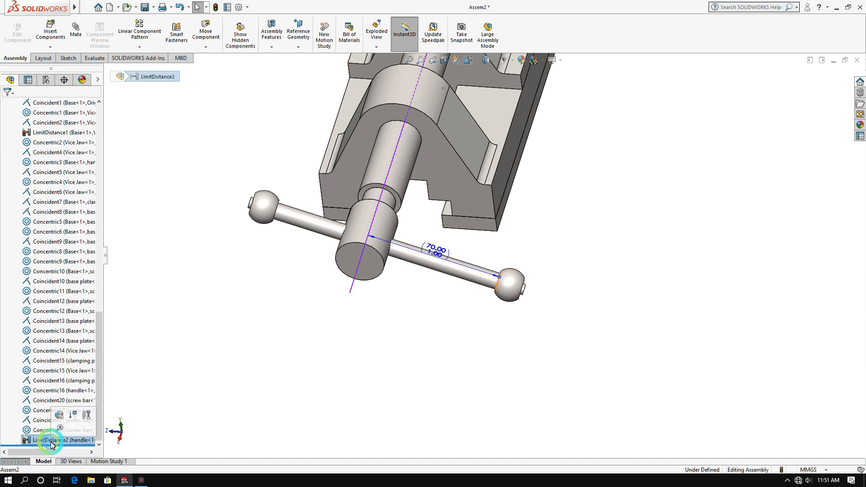
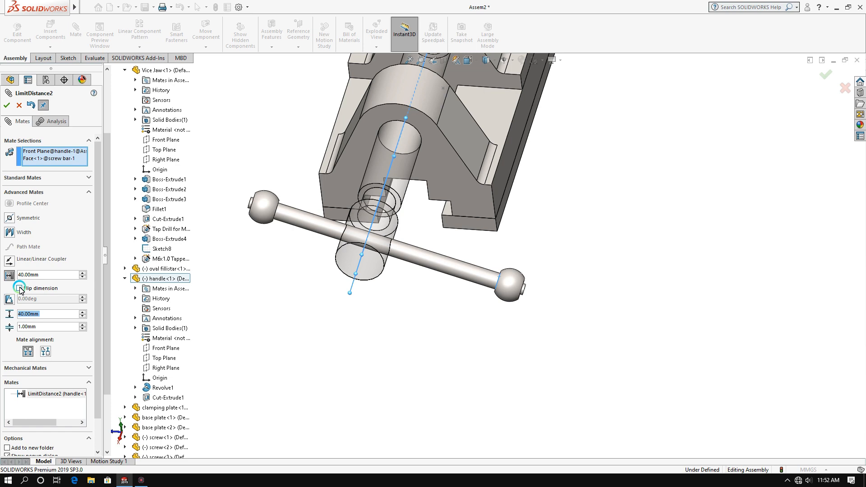
{"action": "left_click", "coordinate": [6, 107]}
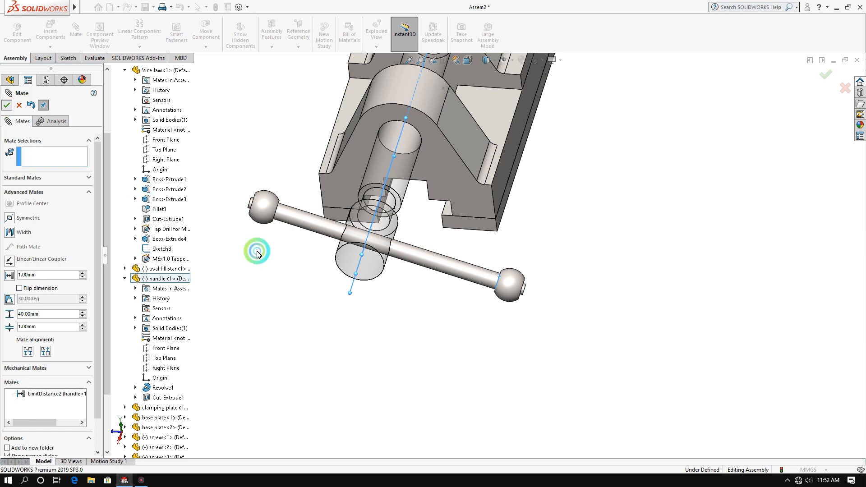
{"action": "left_click", "coordinate": [5, 109]}
Test the vise mechanism by moving and rotating the screw bar with the handle
{"action": "scroll", "coordinate": [477, 270], "scroll_direction": "up", "scroll_amount": 3}
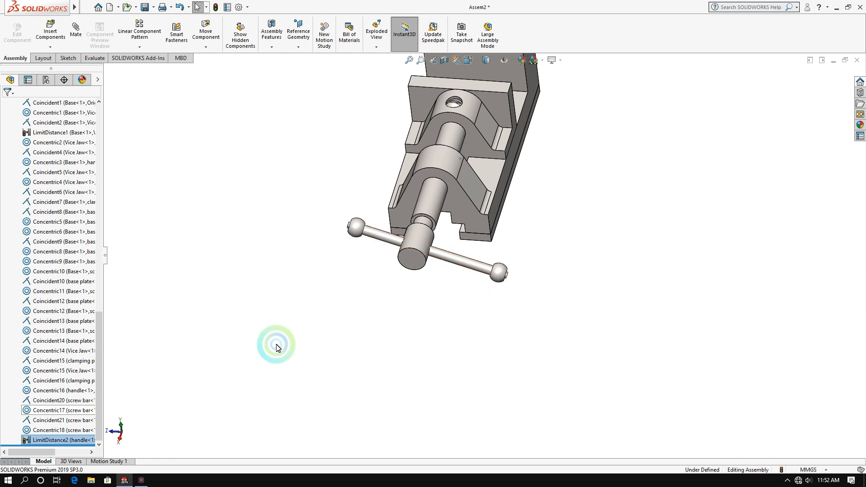
{"action": "right_click", "coordinate": [61, 135]}
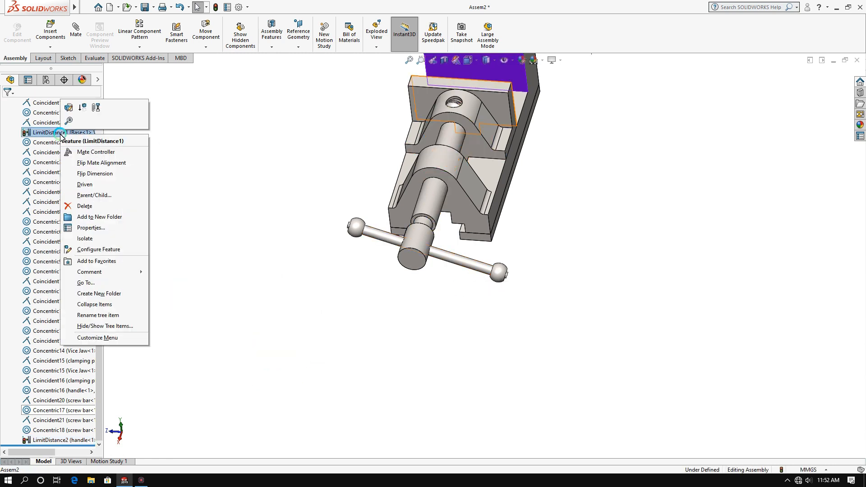
{"action": "left_click", "coordinate": [215, 242]}
{"action": "left_click_drag", "start_coordinate": [447, 254], "coordinate": [437, 376]}
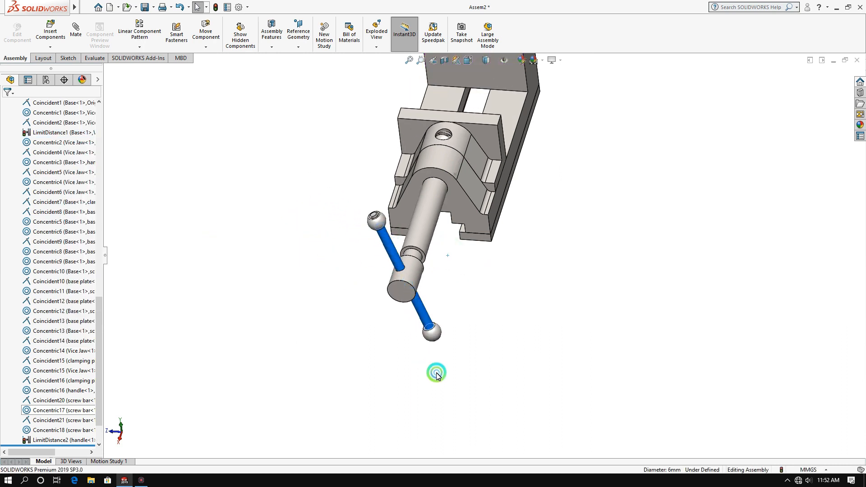
{"action": "left_click_drag", "start_coordinate": [408, 322], "coordinate": [391, 230]}
Edit the minimum distance of the limit distance mate between the handle and the screw bar
{"action": "scroll", "coordinate": [68, 352], "scroll_direction": "down", "scroll_amount": 2}
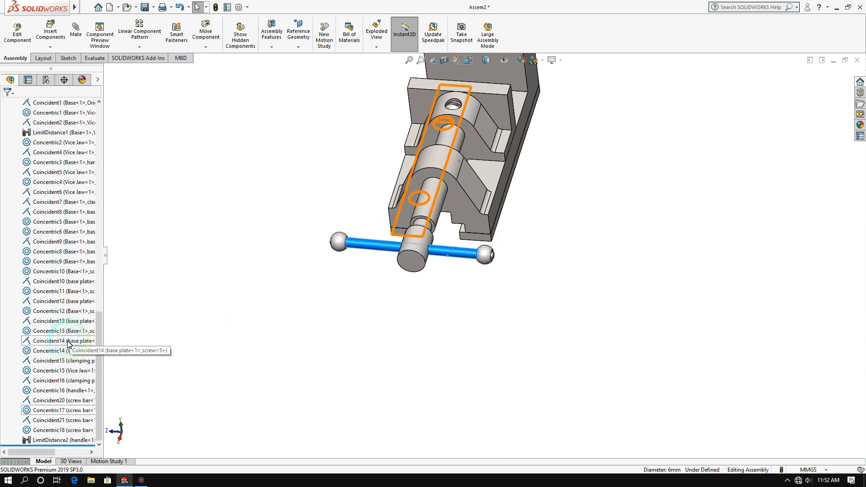
{"action": "left_click", "coordinate": [51, 441]}
{"action": "right_click", "coordinate": [51, 441]}
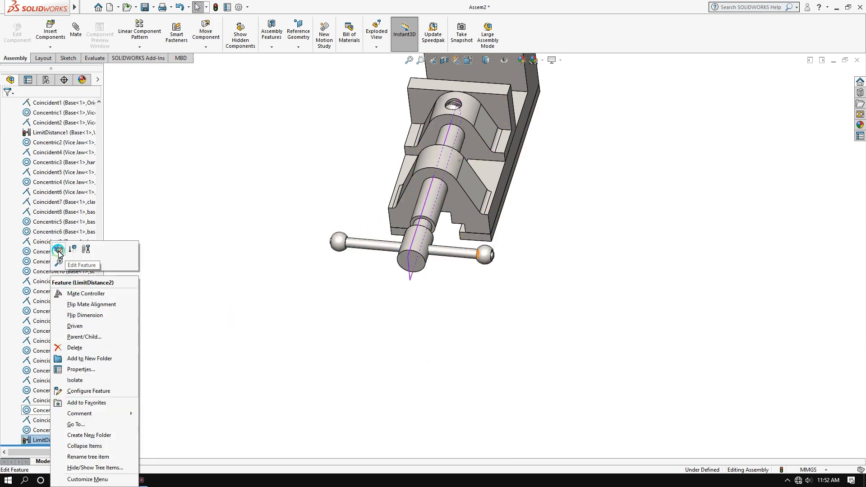
{"action": "left_click", "coordinate": [51, 397]}
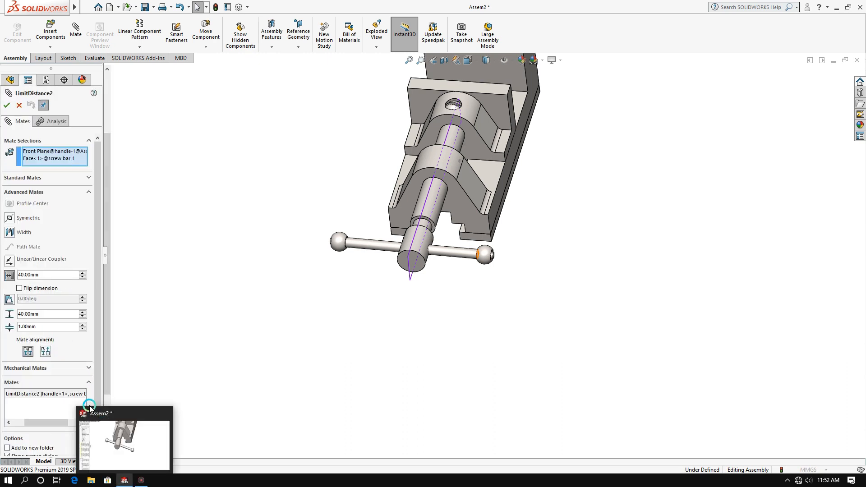
{"action": "left_click_drag", "start_coordinate": [41, 330], "coordinate": [0, 325]}
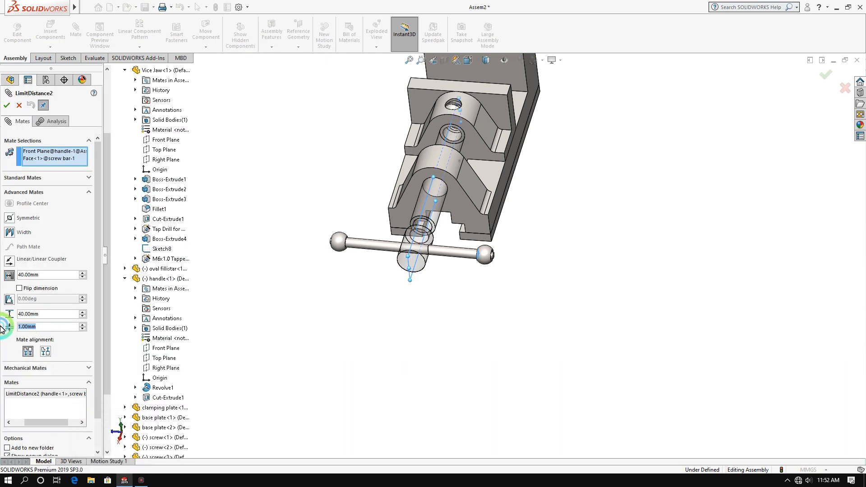
{"action": "left_click", "coordinate": [9, 107]}
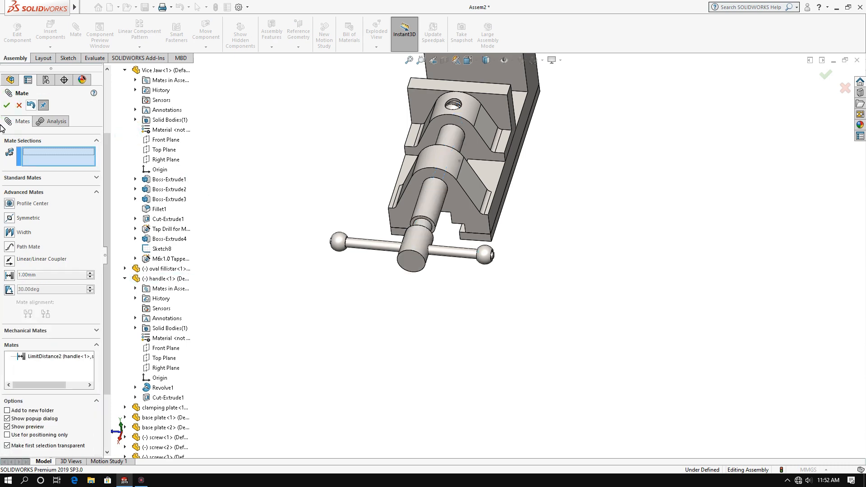
{"action": "left_click", "coordinate": [7, 109]}
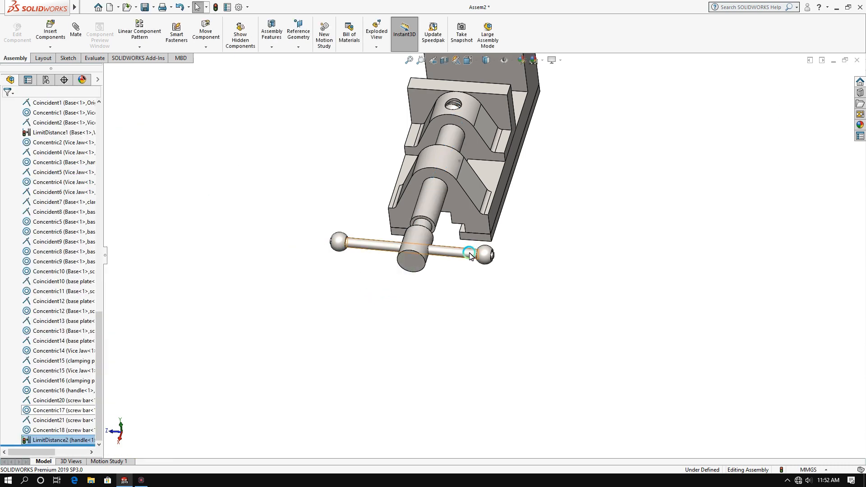
Test the screw bar's limited travel through the handle by moving and turning it
{"action": "mouse_move", "coordinate": [470, 256]}
{"action": "left_mouse_down"}
{"action": "mouse_move", "coordinate": [359, 256]}
{"action": "mouse_move", "coordinate": [348, 282]}
{"action": "mouse_move", "coordinate": [400, 291]}
{"action": "left_mouse_up"}
{"action": "left_click", "coordinate": [451, 294]}
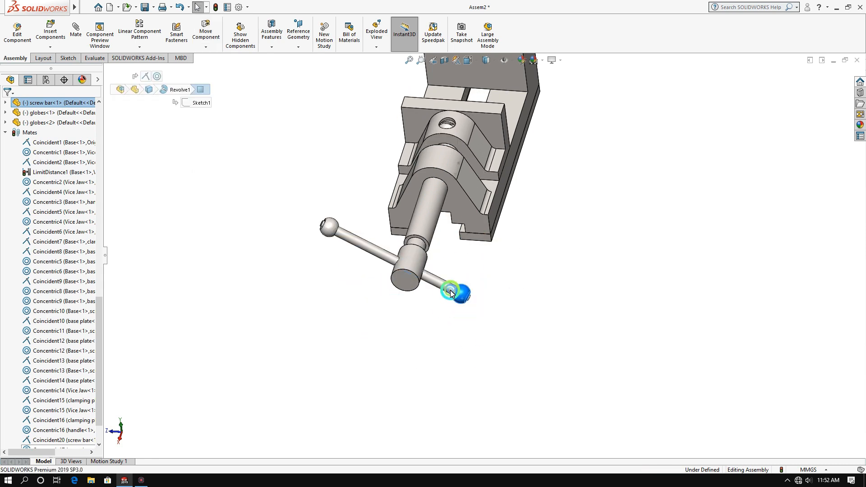
{"action": "left_click_drag", "start_coordinate": [451, 293], "coordinate": [480, 310]}
{"action": "scroll", "coordinate": [437, 273], "scroll_direction": "down", "scroll_amount": 5}
{"action": "scroll", "coordinate": [451, 270], "scroll_direction": "up", "scroll_amount": 5}
{"action": "scroll", "coordinate": [405, 293], "scroll_direction": "up", "scroll_amount": 3}
Slide the screw bar to about the middle of the handle and close the vise jaw against the base's fixed jaw
{"action": "middle_click_drag", "start_coordinate": [405, 292], "coordinate": [319, 413]}
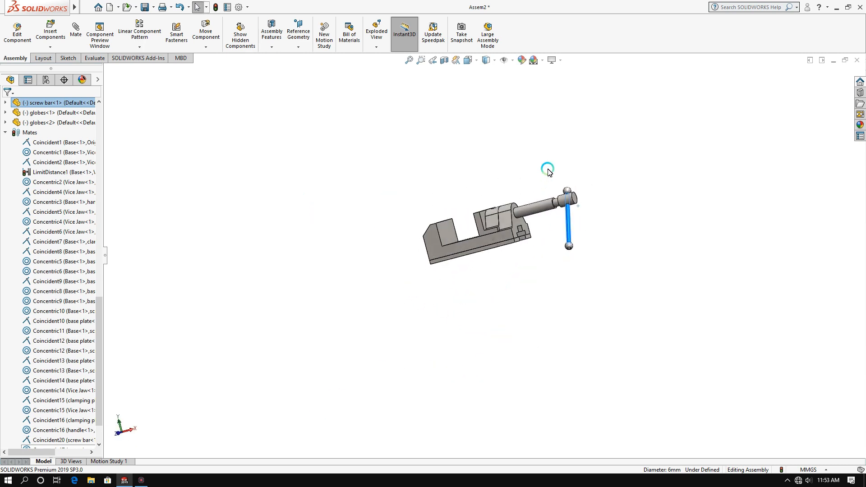
{"action": "scroll", "coordinate": [532, 246], "scroll_direction": "down", "scroll_amount": 4}
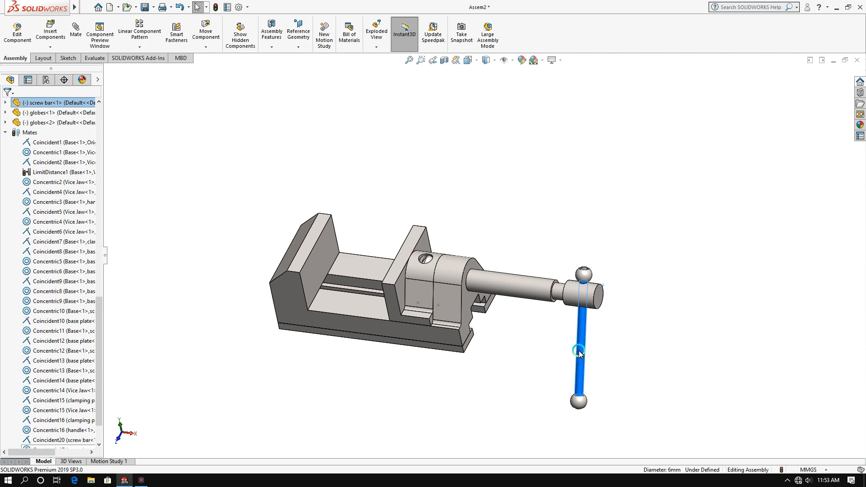
{"action": "left_click_drag", "start_coordinate": [581, 355], "coordinate": [609, 242]}
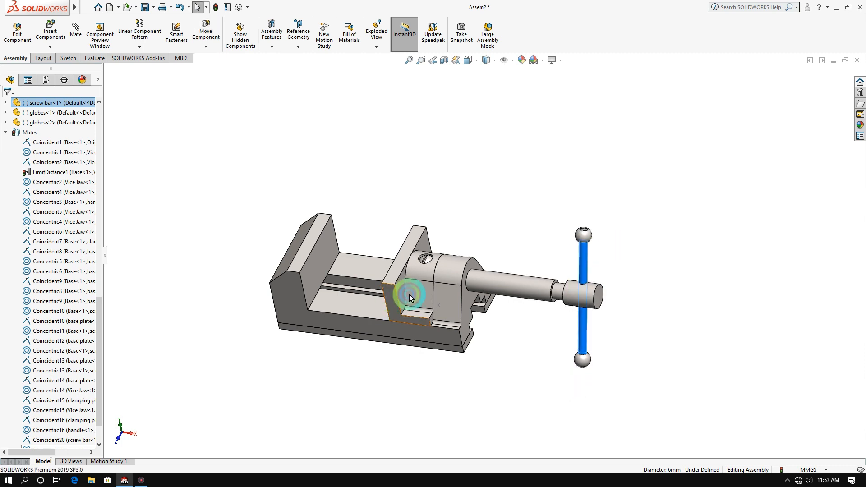
{"action": "left_click_drag", "start_coordinate": [410, 296], "coordinate": [293, 280]}
{"action": "left_click_drag", "start_coordinate": [501, 246], "coordinate": [506, 333]}
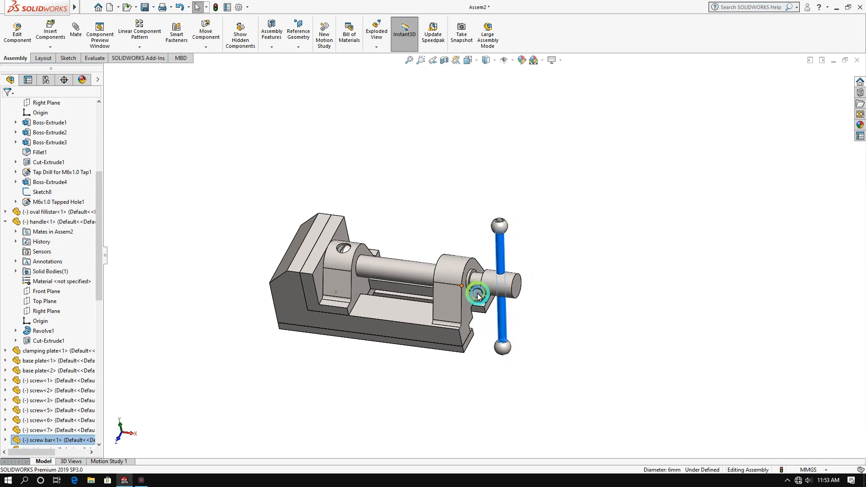
Turn the handle and screw bar with Rotate Component in Free Drag mode, keeping the vise jaw closed at the end
{"action": "left_click", "coordinate": [206, 48]}
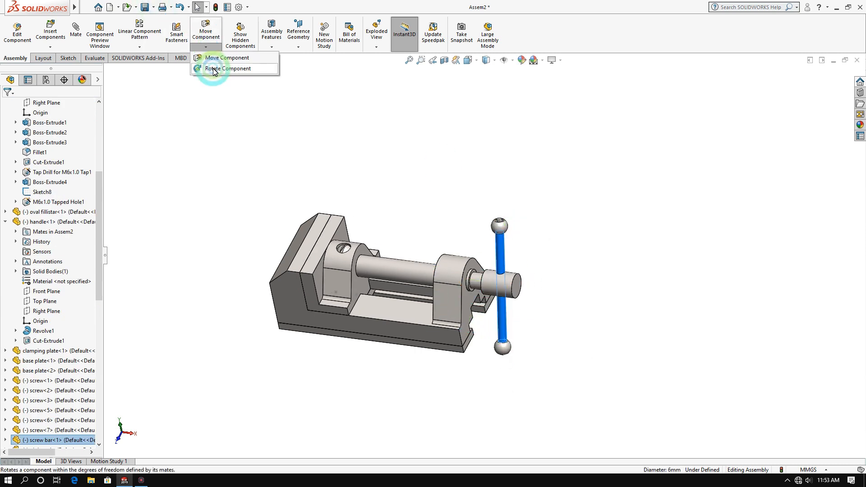
{"action": "left_click", "coordinate": [203, 71]}
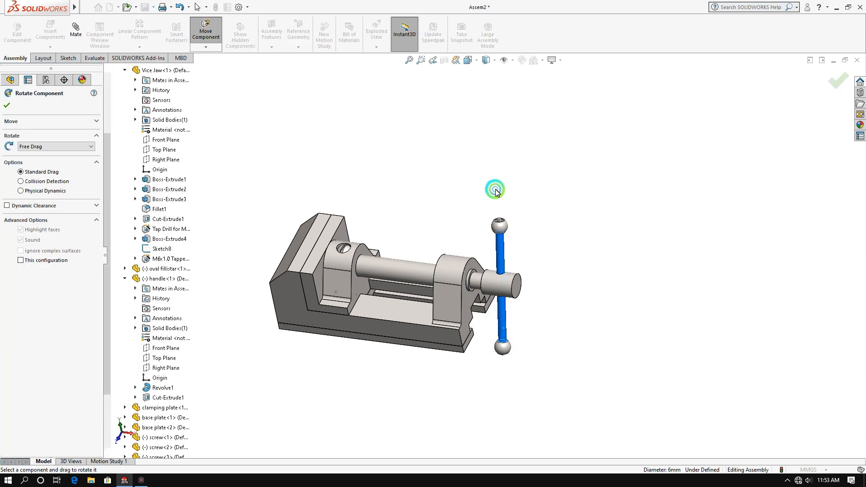
{"action": "left_click_drag", "start_coordinate": [496, 191], "coordinate": [532, 199]}
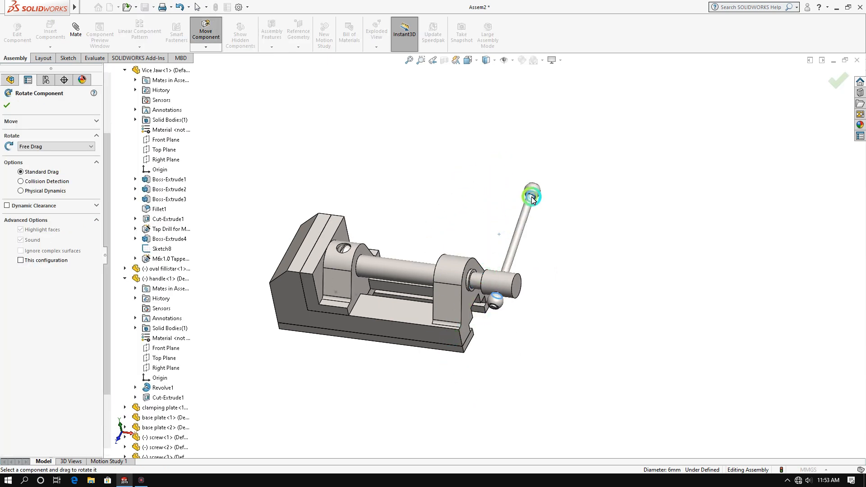
{"action": "left_click_drag", "start_coordinate": [503, 244], "coordinate": [542, 417]}
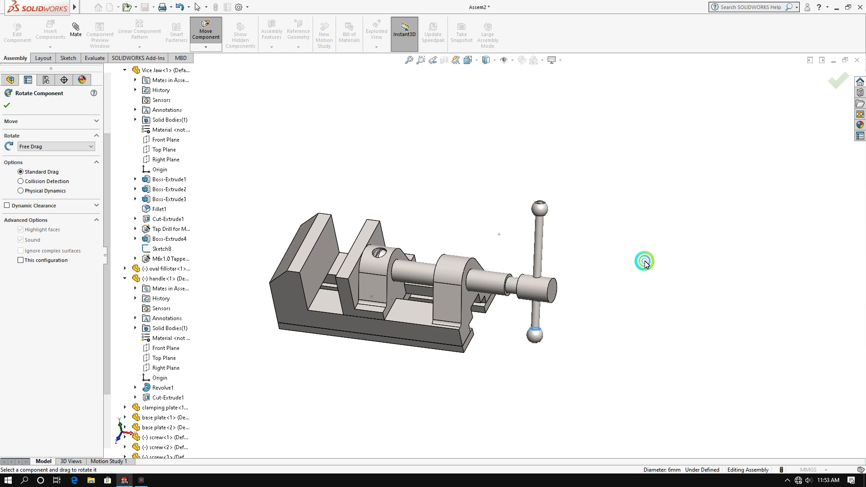
{"action": "left_click_drag", "start_coordinate": [645, 261], "coordinate": [646, 260]}
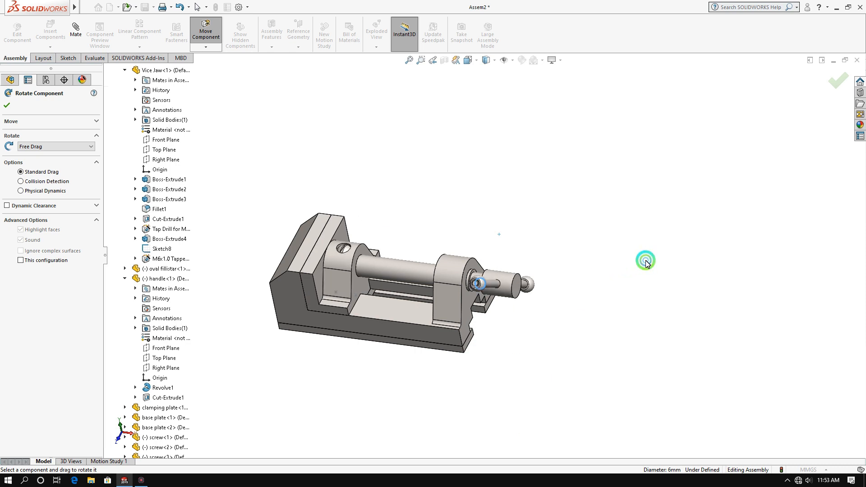
{"action": "left_click", "coordinate": [7, 103]}
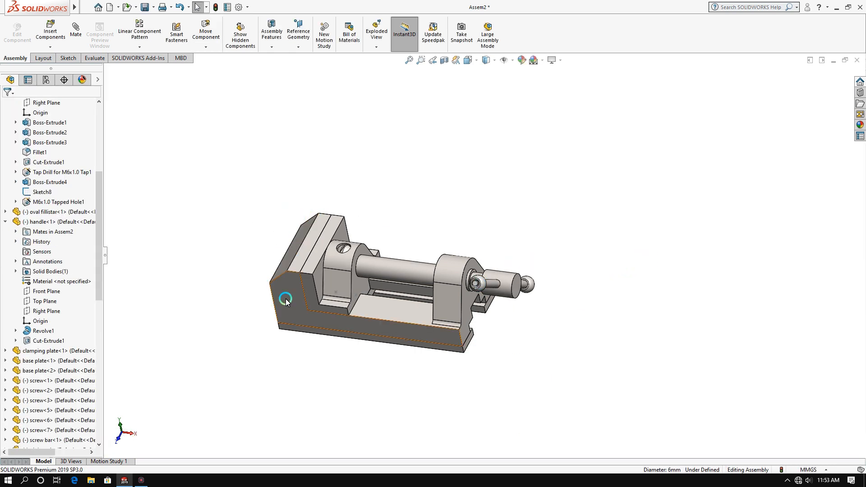
Examine the closed vise assembly from several sides, including the base and the handle end
{"action": "key", "text": "z"}
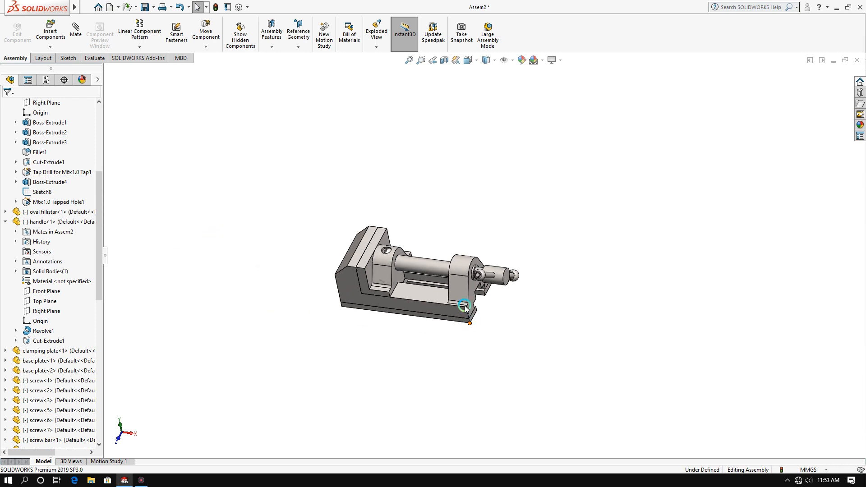
{"action": "middle_click_drag", "start_coordinate": [465, 305], "coordinate": [482, 287]}
{"action": "scroll", "coordinate": [496, 294], "scroll_direction": "down", "scroll_amount": 3}
{"action": "middle_click_drag", "start_coordinate": [184, 259], "coordinate": [193, 176]}
{"action": "middle_click_drag", "start_coordinate": [333, 244], "coordinate": [309, 275]}
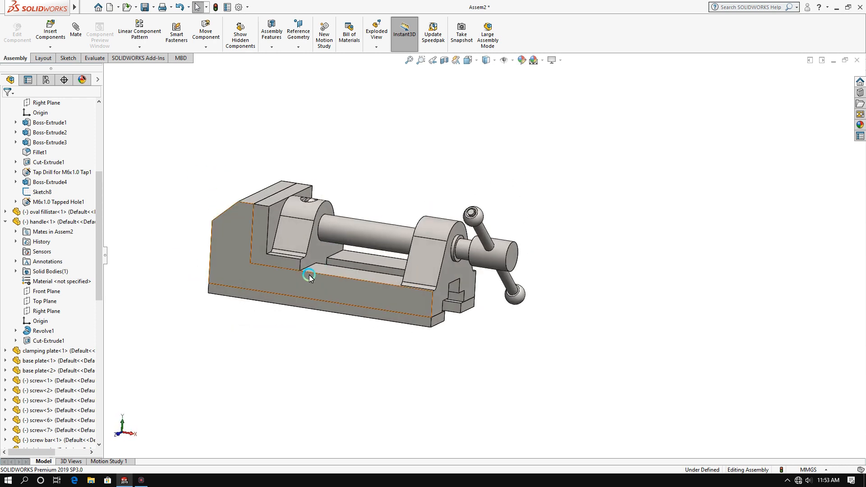
{"action": "right_click", "coordinate": [307, 273]}
{"action": "left_click", "coordinate": [314, 285]}
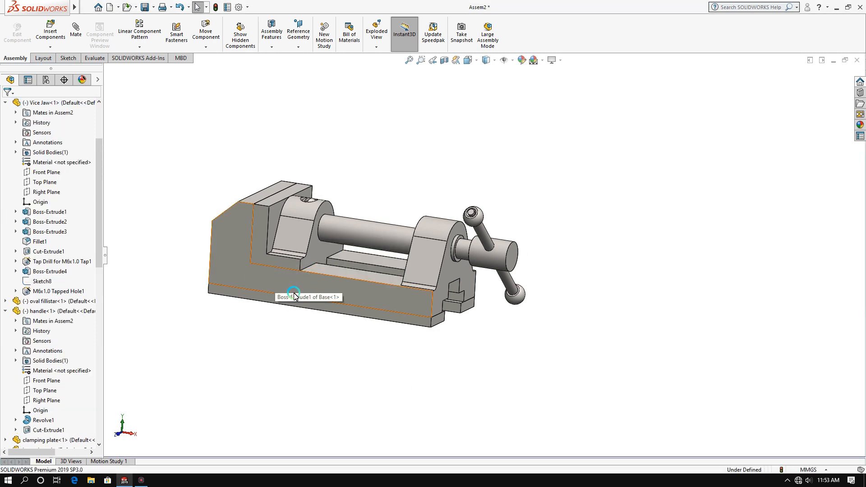
{"action": "middle_click_drag", "start_coordinate": [271, 322], "coordinate": [239, 280]}
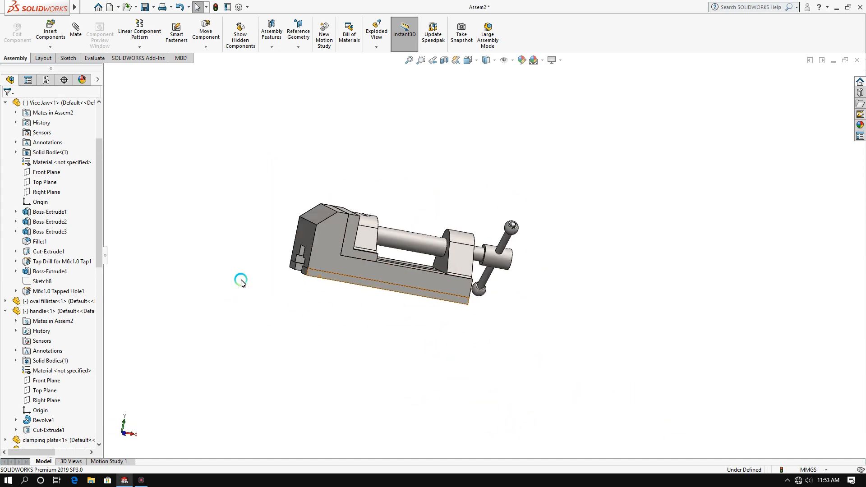
{"action": "middle_click_drag", "start_coordinate": [339, 246], "coordinate": [309, 251]}
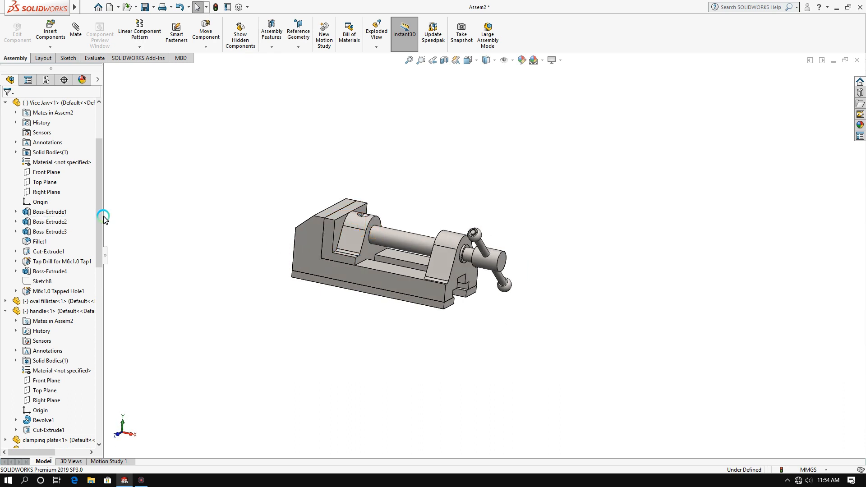
Hide the feature tree and turn on RealView Graphics and Shadows In Shaded Mode
{"action": "left_click", "coordinate": [104, 256]}
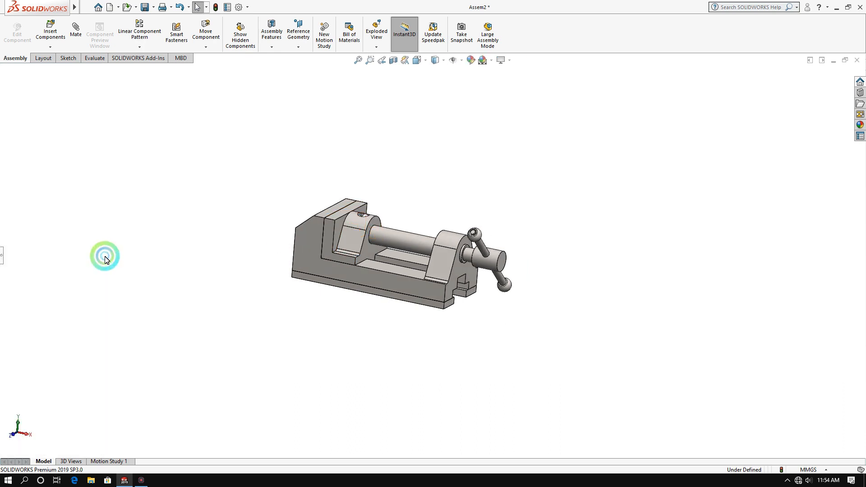
{"action": "left_click", "coordinate": [512, 63]}
{"action": "left_click", "coordinate": [518, 72]}
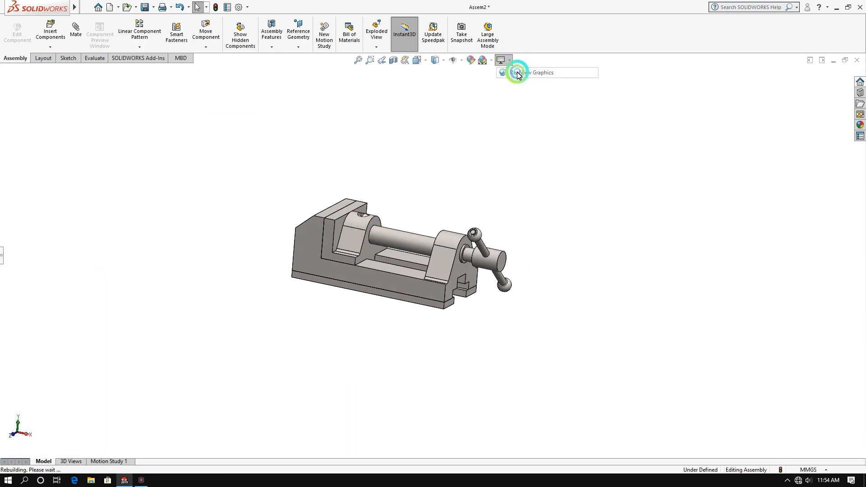
{"action": "left_click", "coordinate": [505, 60]}
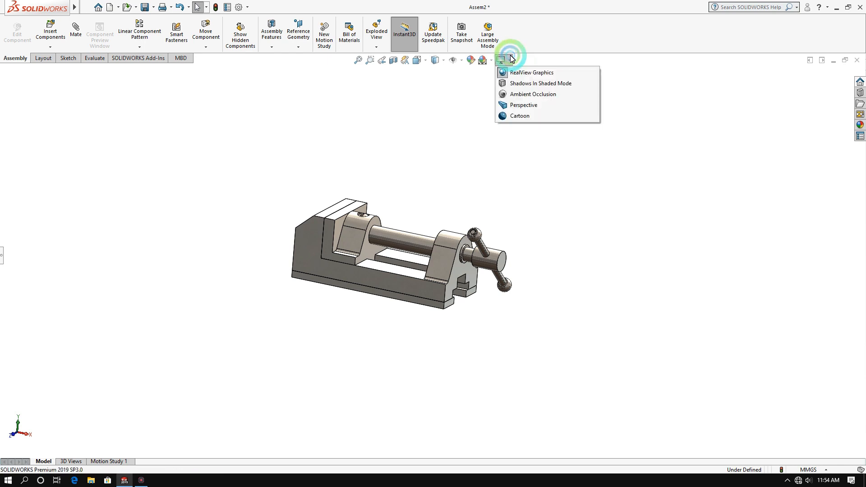
{"action": "left_click", "coordinate": [518, 85]}
Pull the vise open by its screw bar, then push the vise jaw back against the base's fixed jaw
{"action": "middle_click_drag", "start_coordinate": [530, 209], "coordinate": [392, 341]}
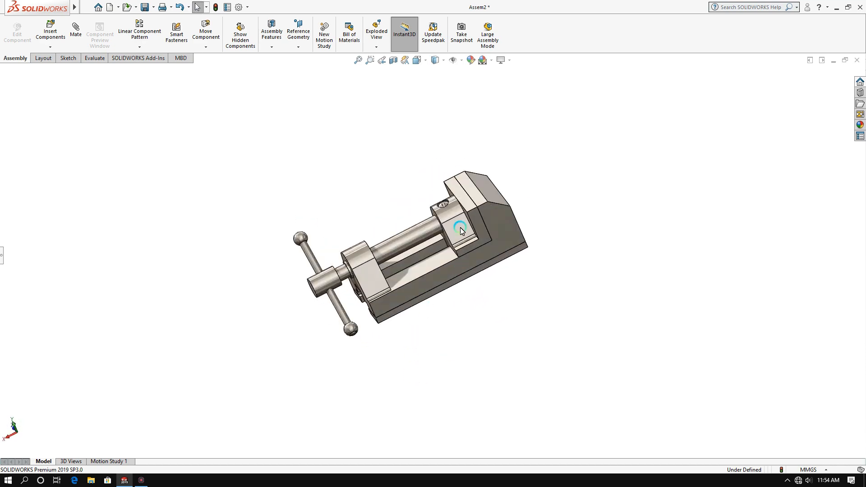
{"action": "scroll", "coordinate": [461, 228], "scroll_direction": "down", "scroll_amount": 3}
{"action": "scroll", "coordinate": [420, 283], "scroll_direction": "up", "scroll_amount": 3}
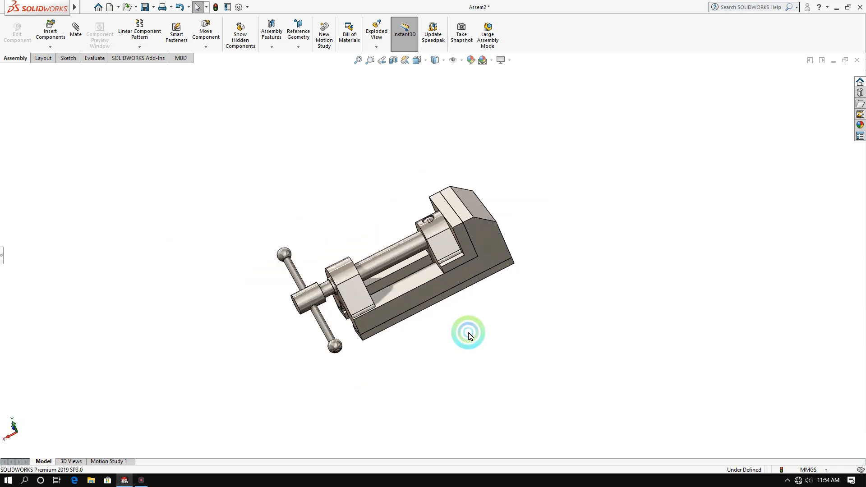
{"action": "left_click", "coordinate": [315, 295]}
{"action": "middle_click_drag", "start_coordinate": [282, 311], "coordinate": [359, 353]}
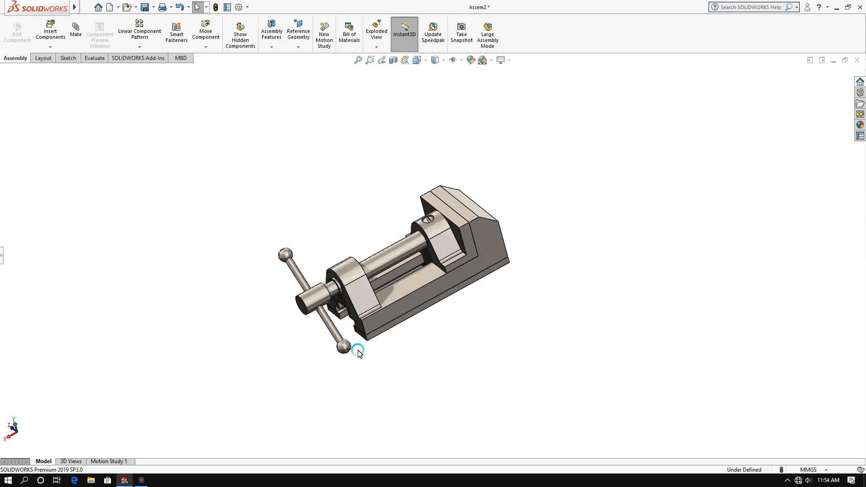
{"action": "left_click_drag", "start_coordinate": [340, 335], "coordinate": [301, 308]}
{"action": "left_click", "coordinate": [360, 337]}
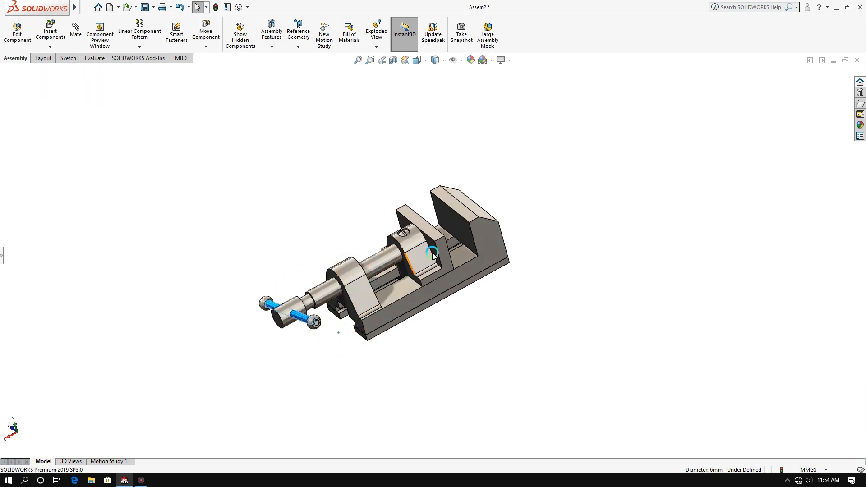
{"action": "left_click_drag", "start_coordinate": [433, 255], "coordinate": [451, 231]}
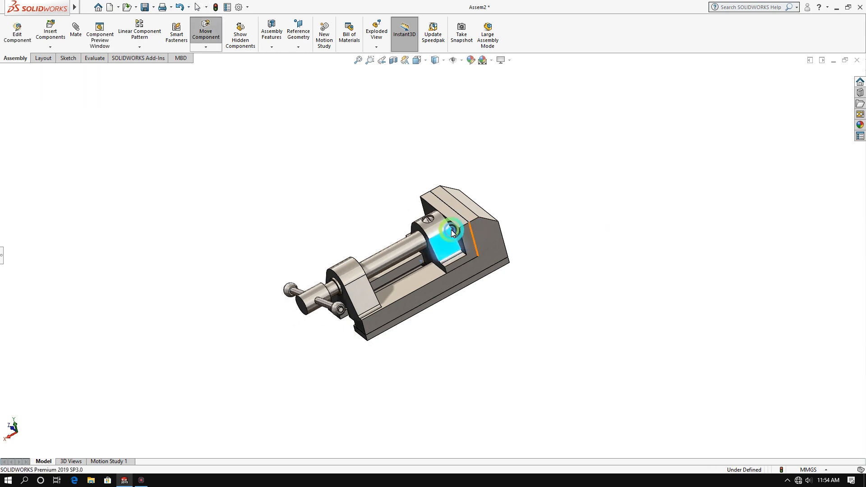